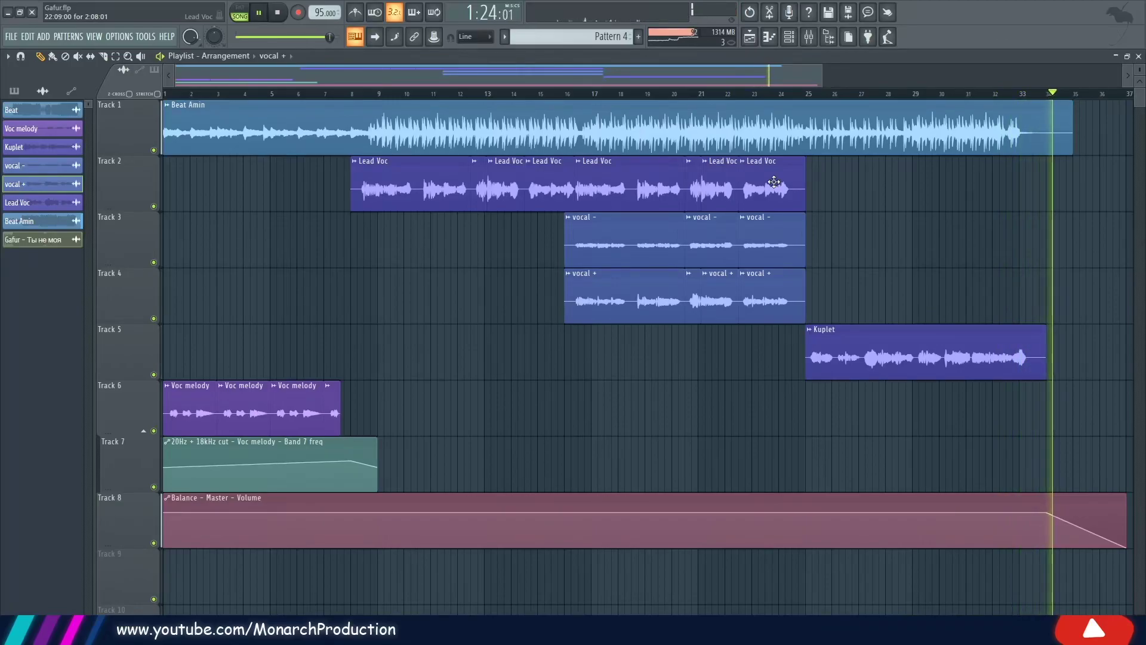
Stop the song playback and look over the mixer tracks
key("space")
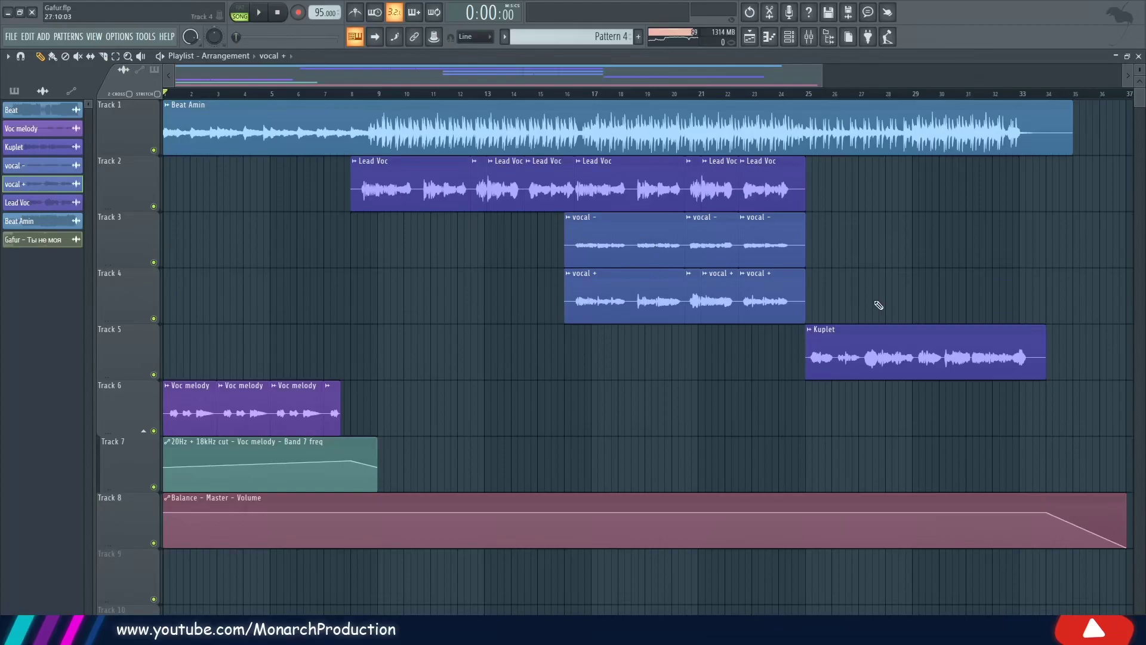
key("F9")
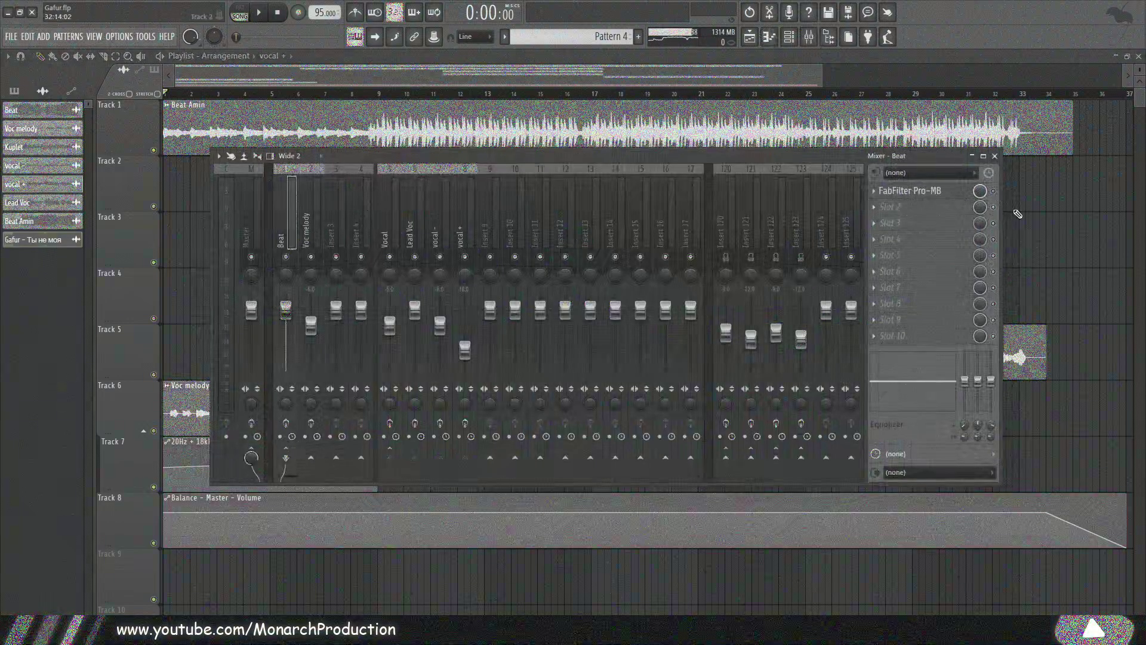
key("Left")
key("Left")
key("Left")
left_click(519, 215)
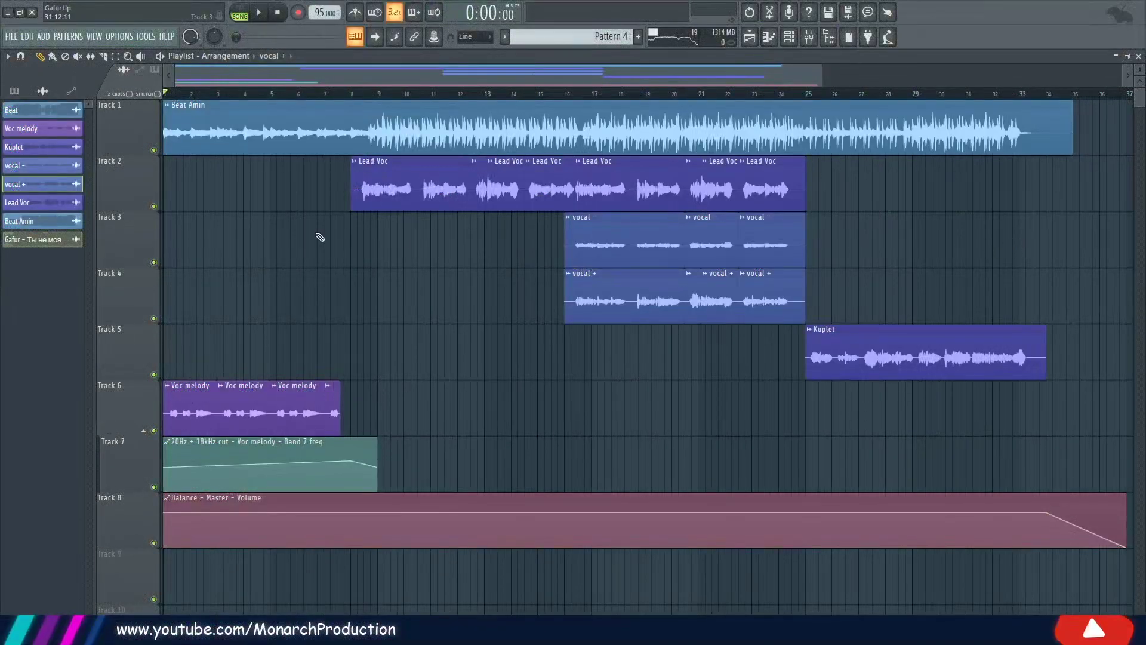
Solo playlist Track 2 and play the Lead Voc clips from just after bar 8
right_click(154, 207)
left_click(358, 93)
scroll(391, 93, "up", 5)
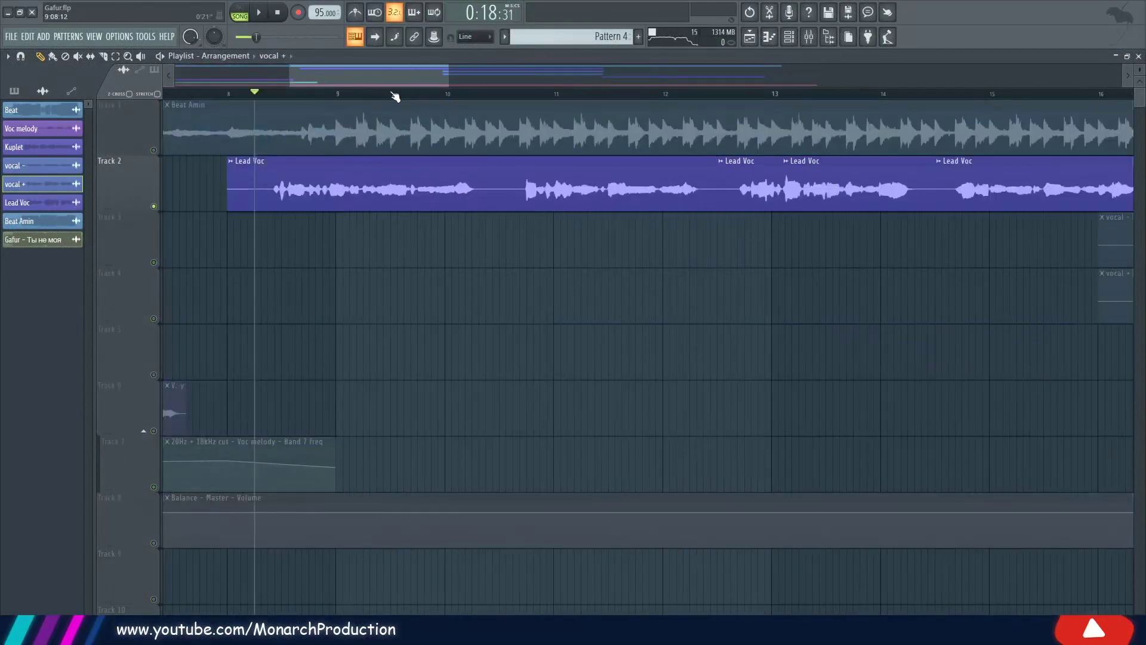
key("space")
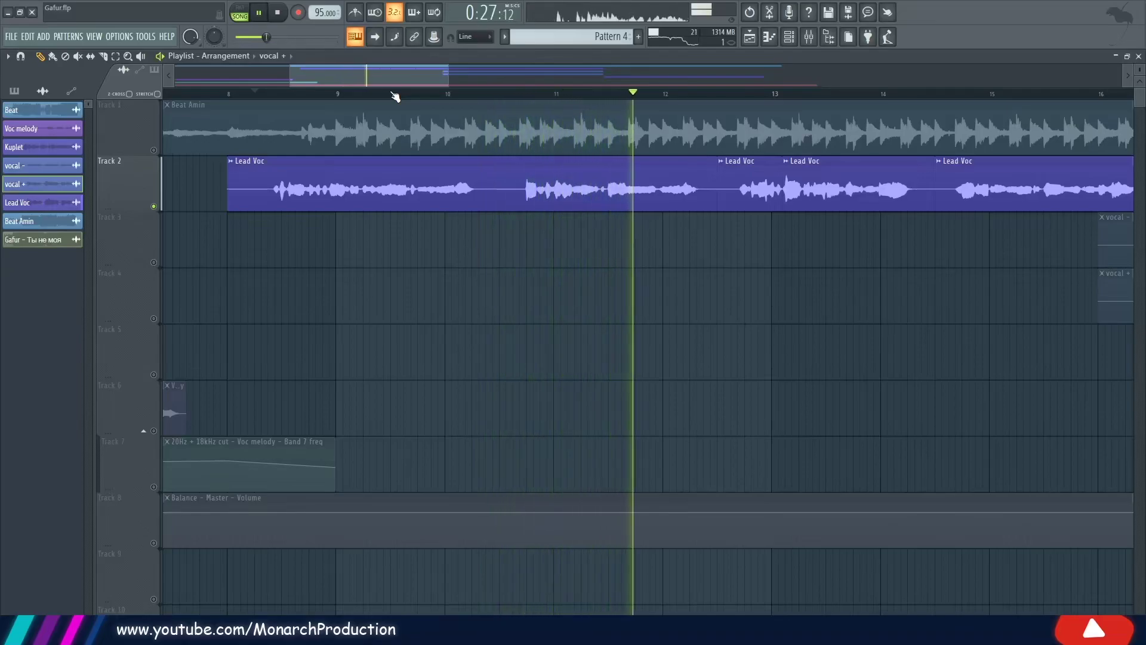
key("space")
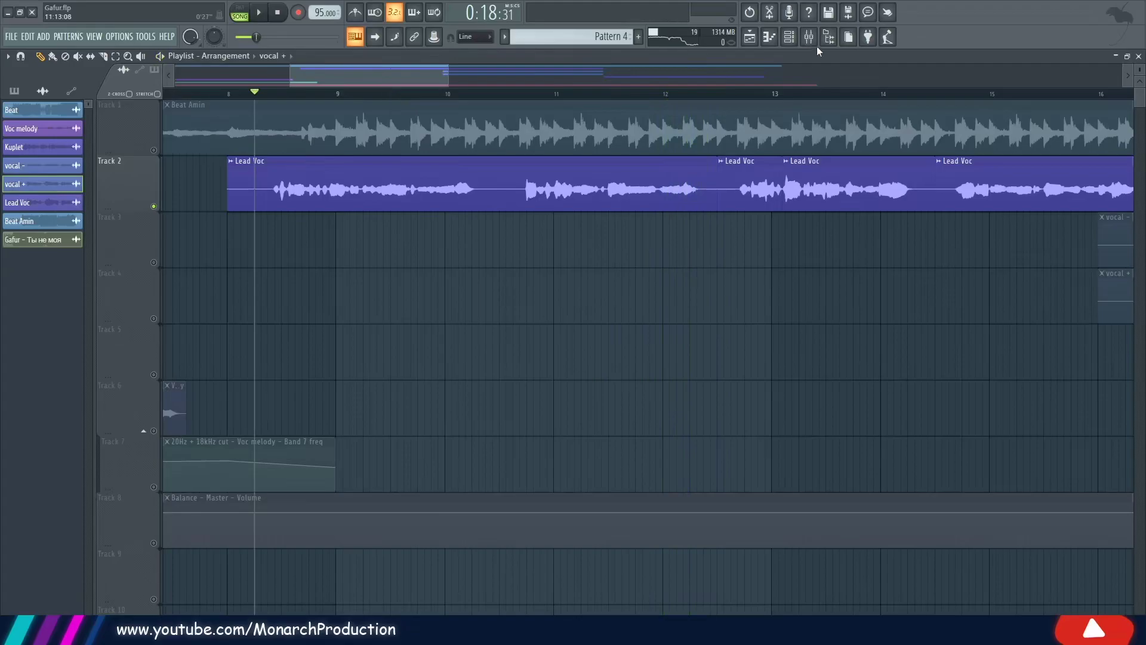
Show the mixer below the Lead Voc clips, and enable and open FabFilter Pro-Q 3 on the Lead Voc track
left_click(809, 37)
left_click(395, 185)
left_click(415, 179)
left_click_drag(447, 156, 374, 296)
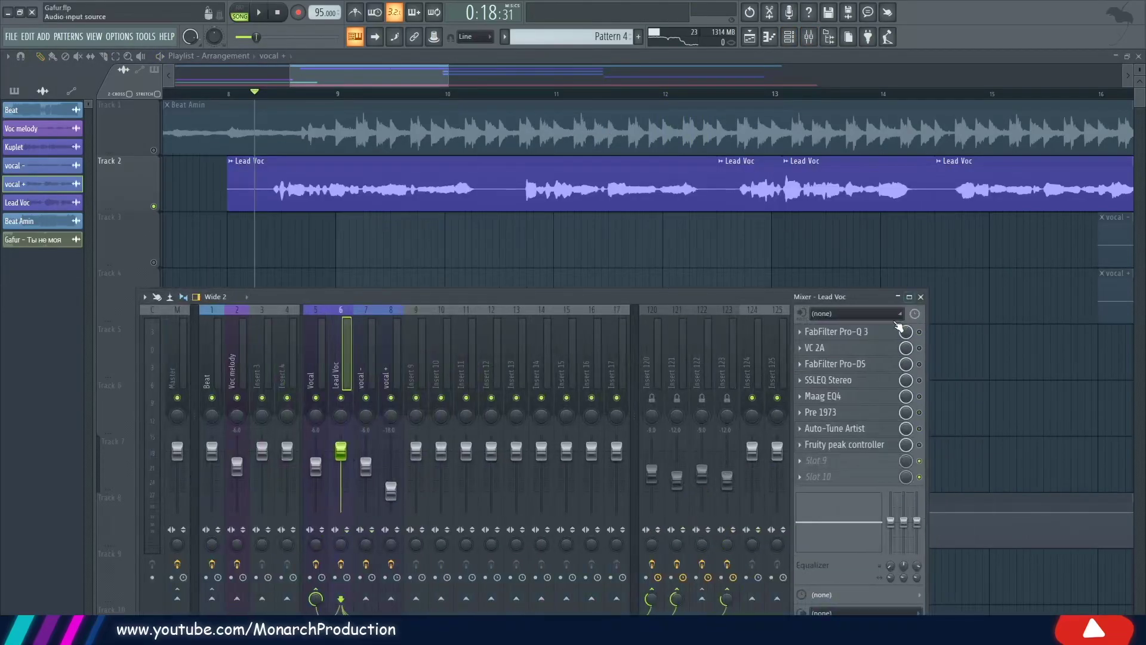
left_click(889, 334)
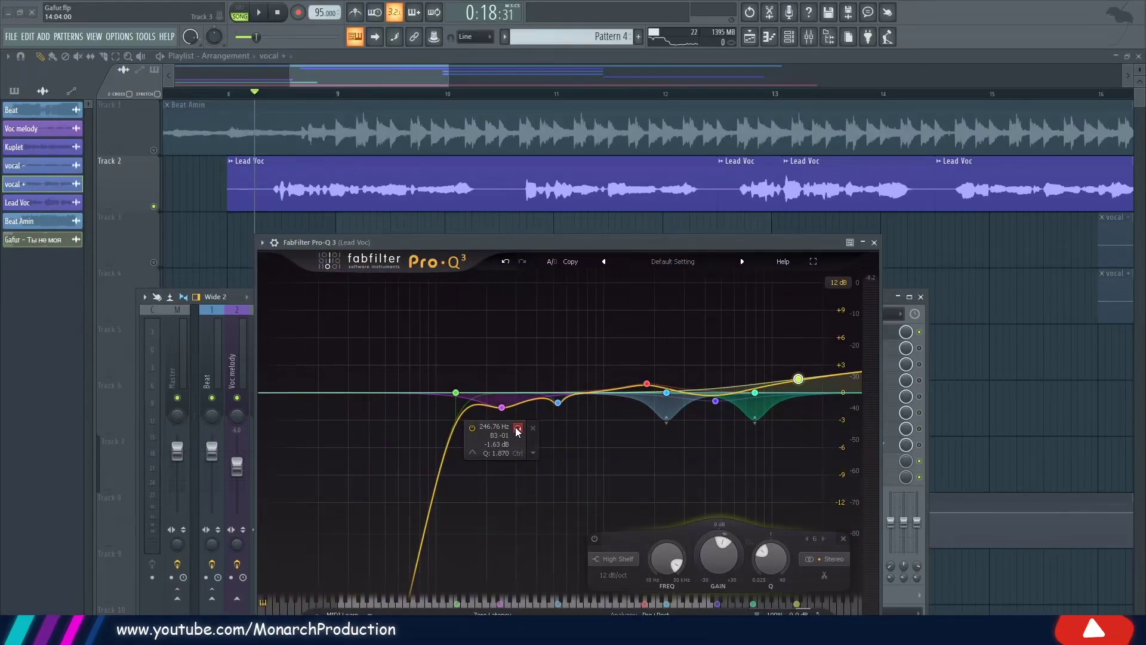
Listen to the 246.76 Hz cut in isolation during vocal playback, and turn the band's solo off
left_click(517, 430)
key("space")
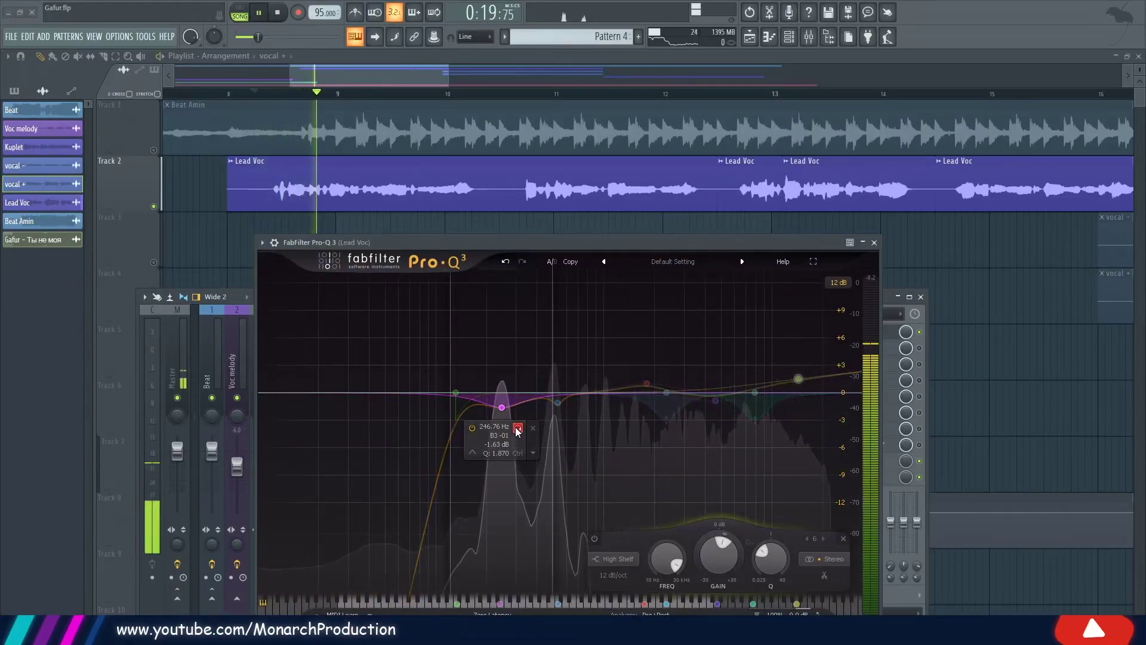
key("space")
left_click(517, 428)
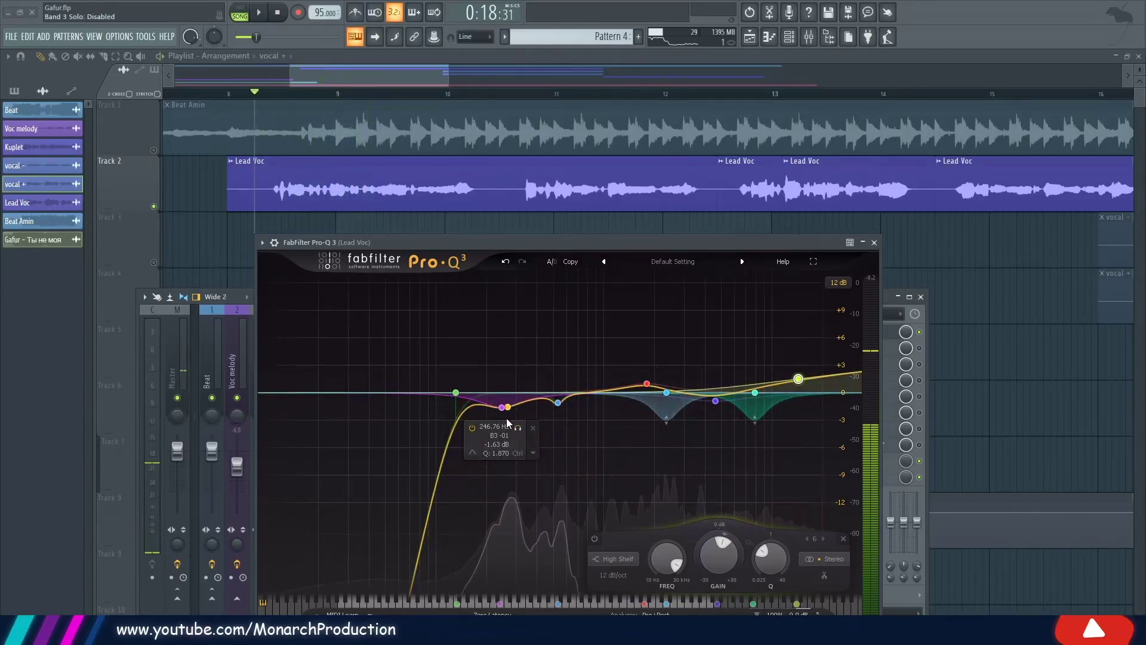
Audition the narrow 532.27 Hz cut soloed against the full curve while the vocal plays
left_click(557, 402)
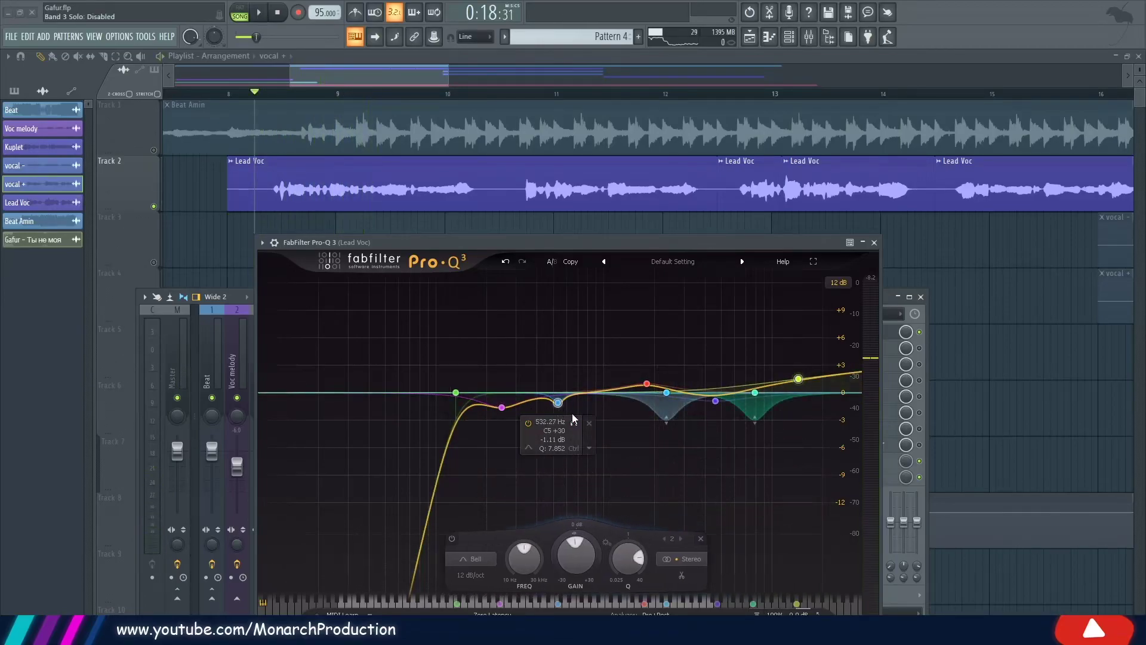
left_click(573, 423)
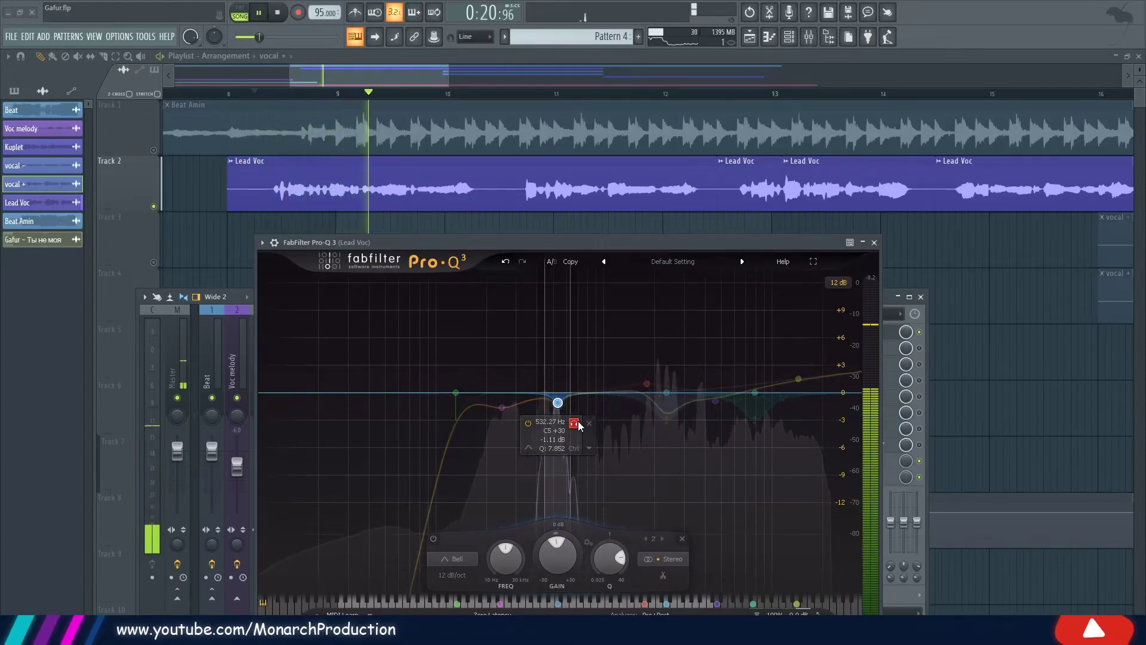
left_click(574, 423)
key("space")
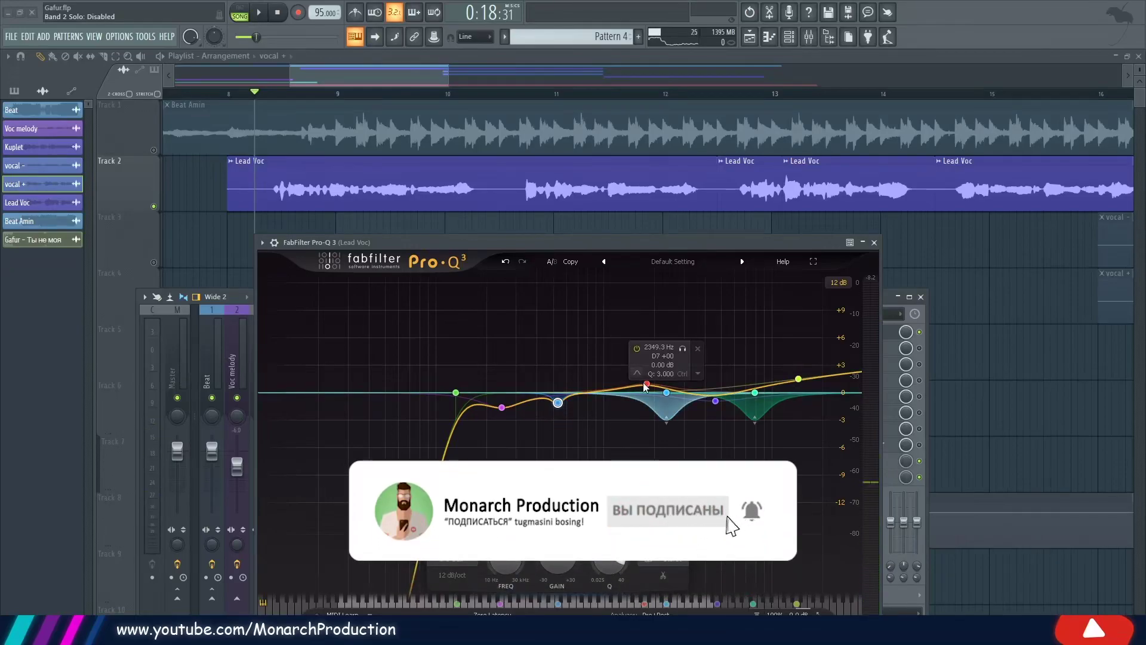
Audition the 1800.3 Hz boost soloed and within the full curve while the vocal plays
left_click(663, 340)
key("space")
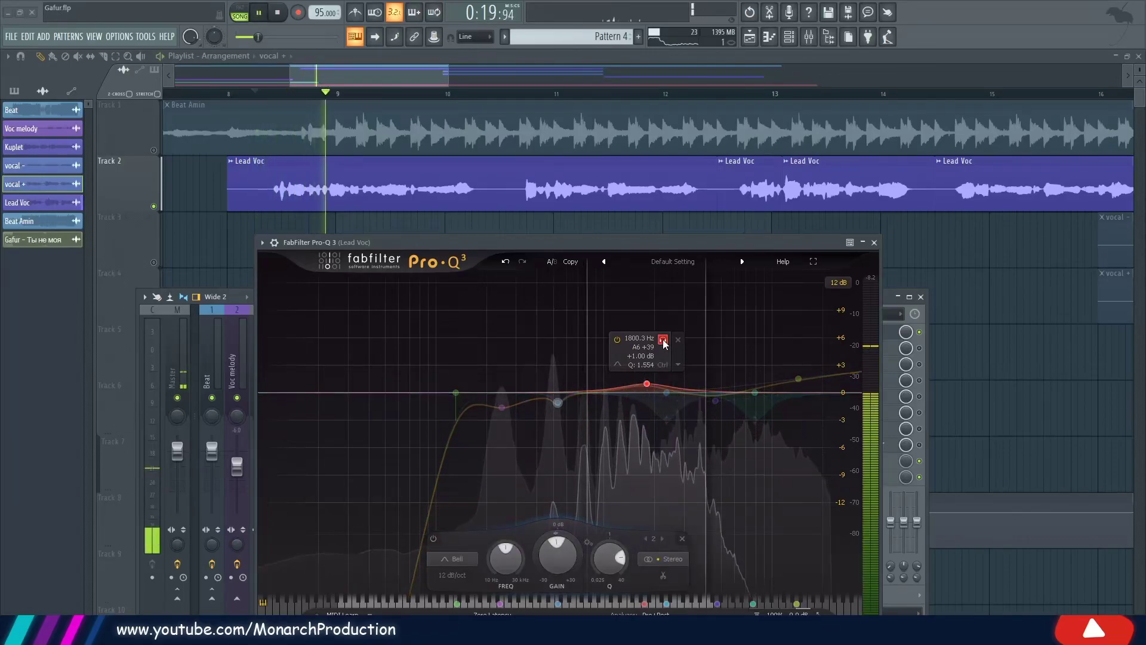
left_click(663, 340)
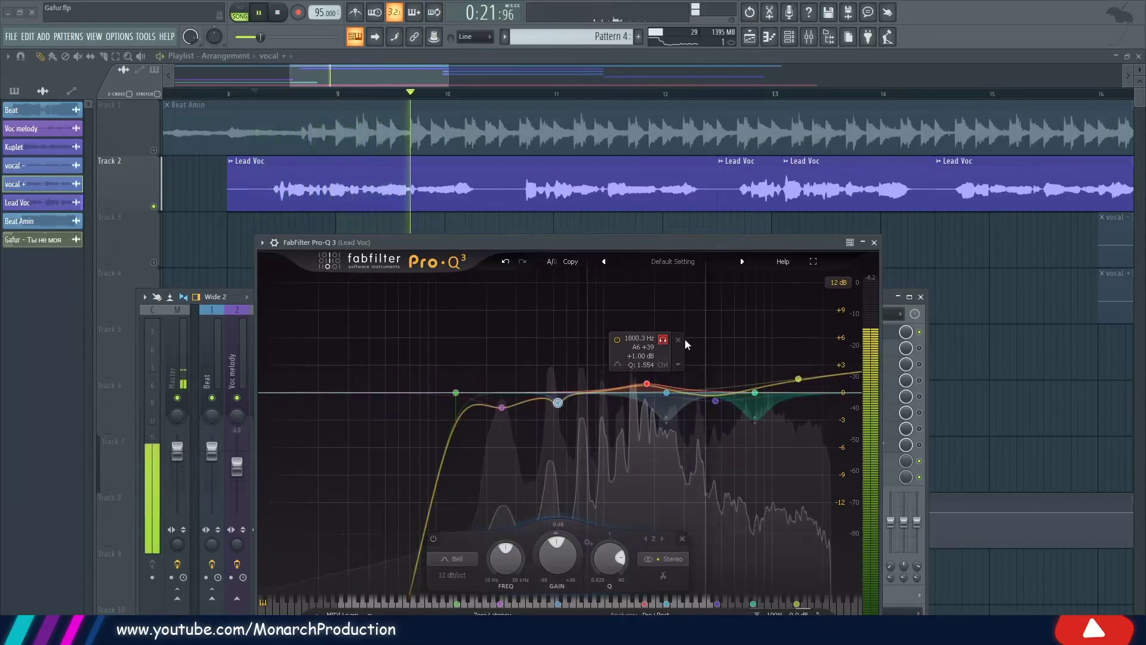
key("space")
Audition the 14370 Hz high shelf in solo during vocal playback, and unsolo it
left_click(807, 336)
left_click(807, 335)
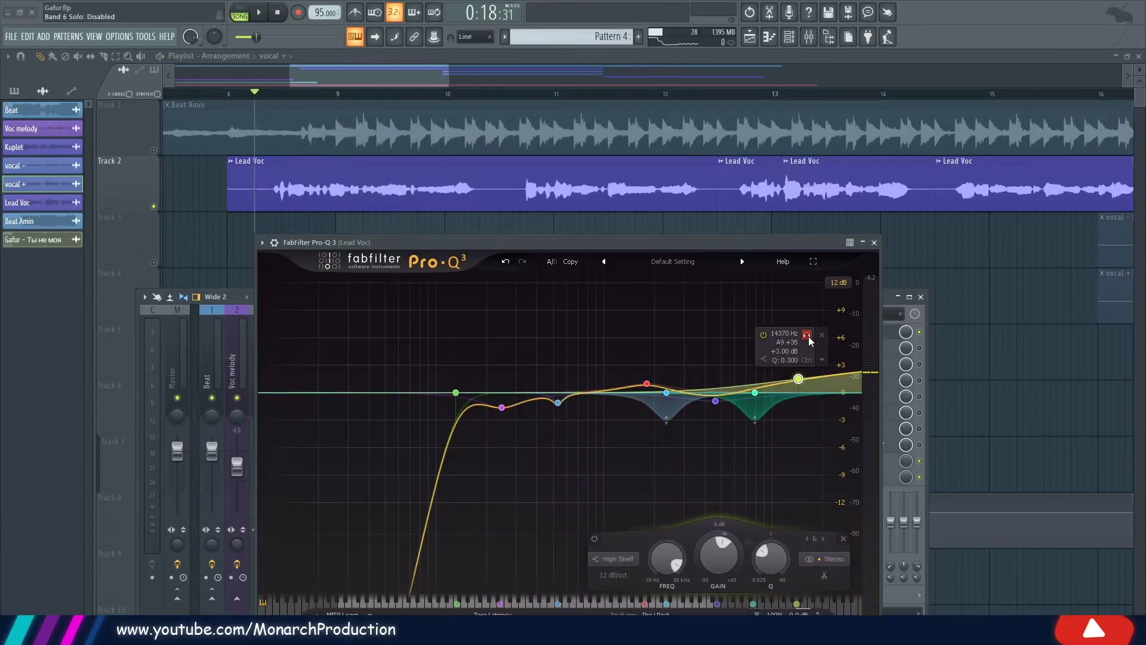
key("space")
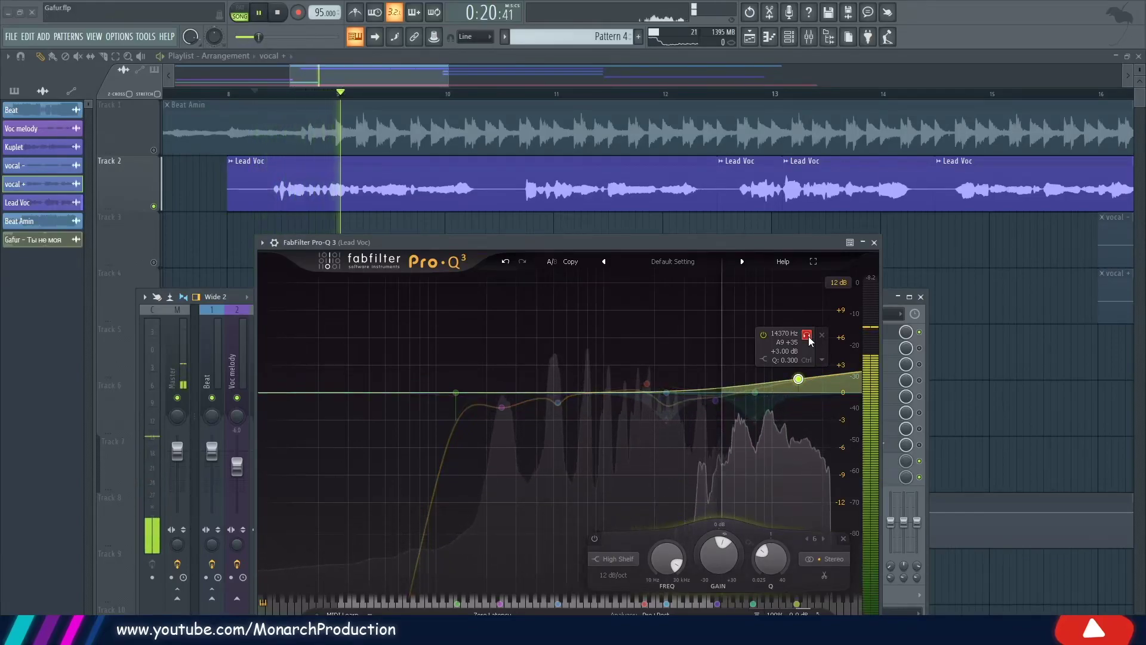
left_click(807, 335)
key("space")
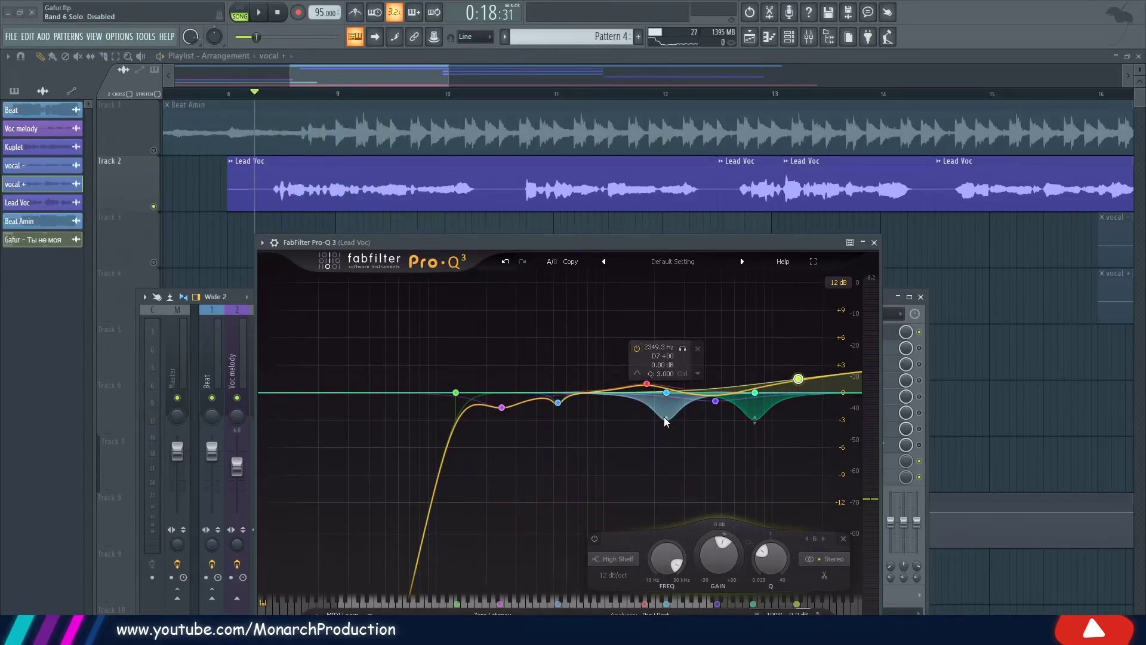
Select the 2349.3 Hz dynamic band and play the vocal through the complete equalizer curve
left_click(666, 393)
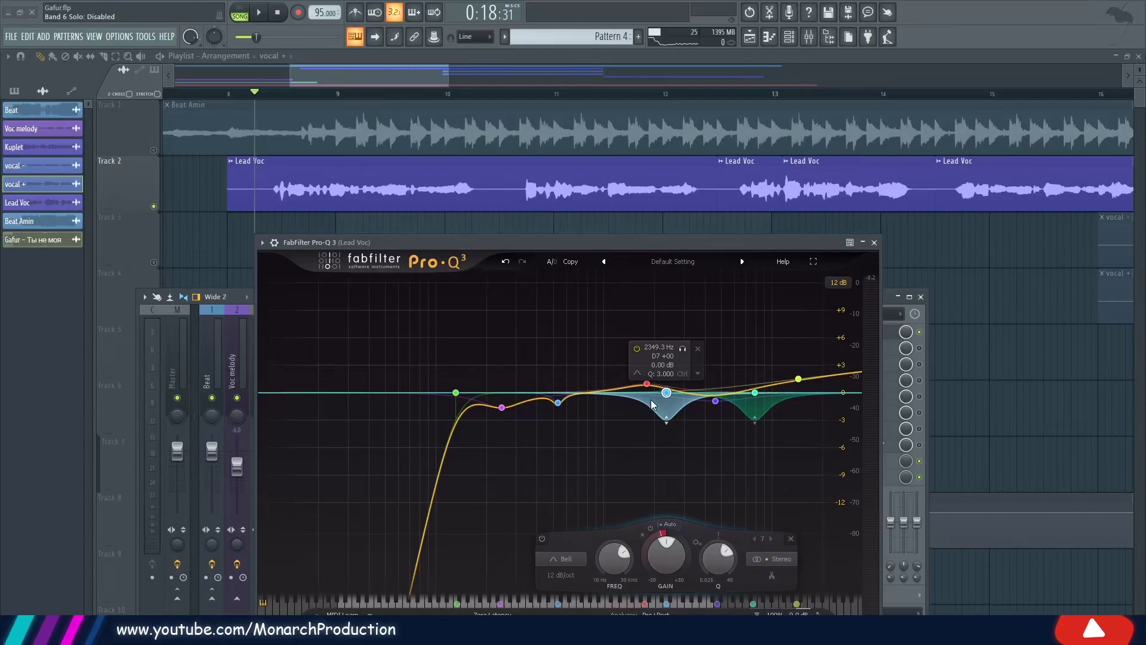
key("space")
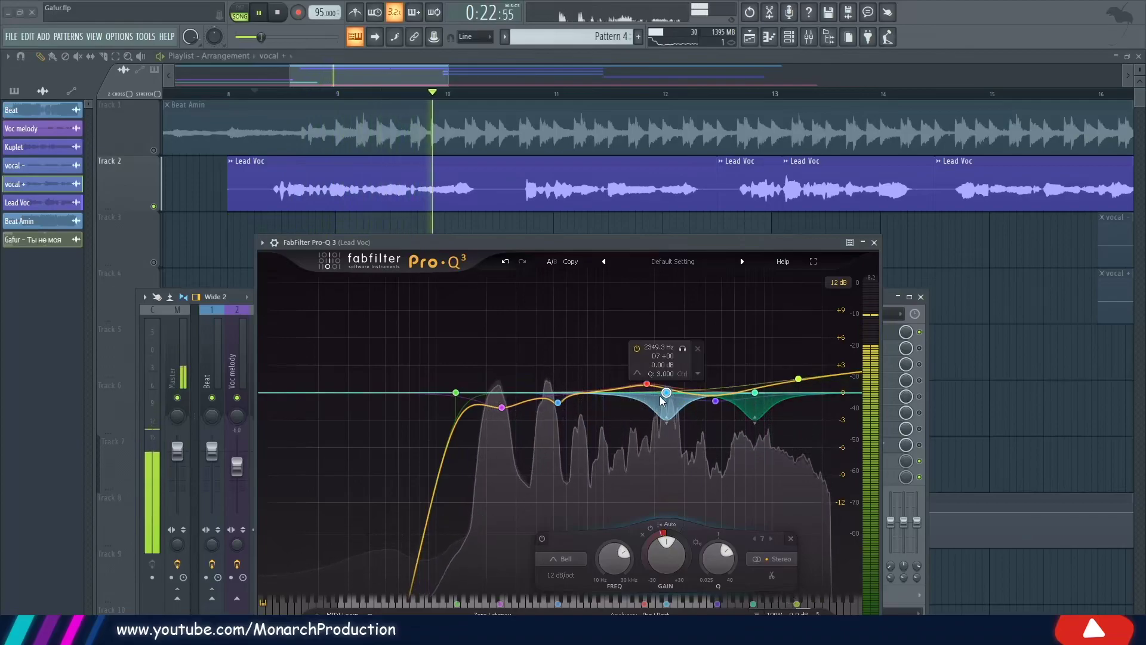
key("space")
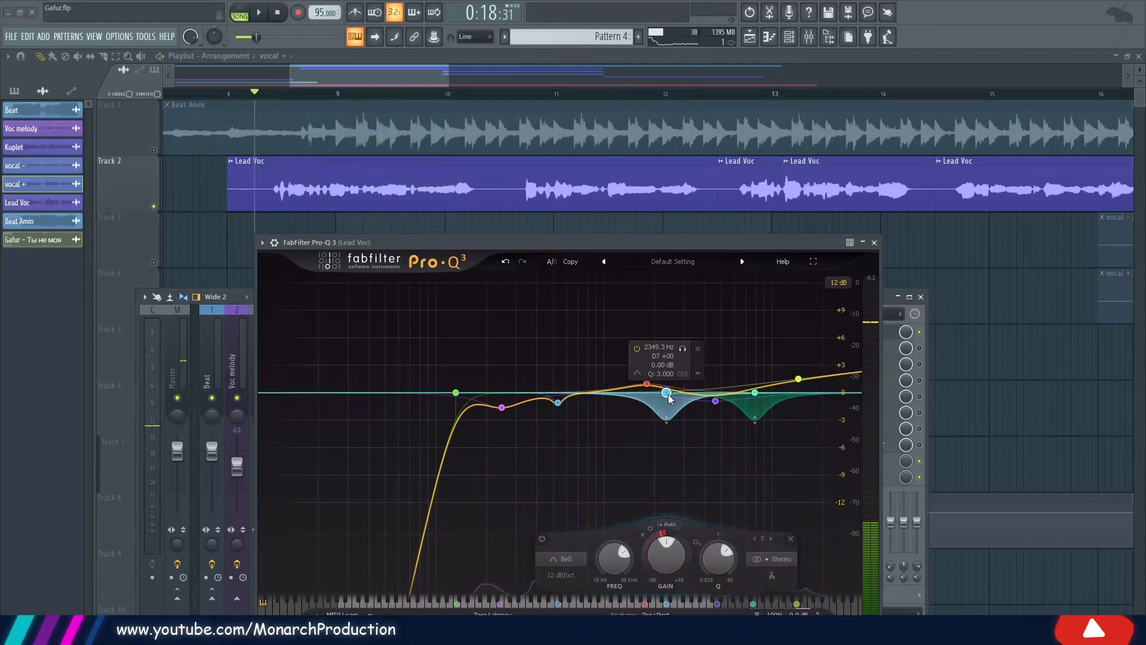
Try a temporary bell band at 891.02 Hz with a -3 dB dynamic range during playback, and delete it
left_click(596, 392)
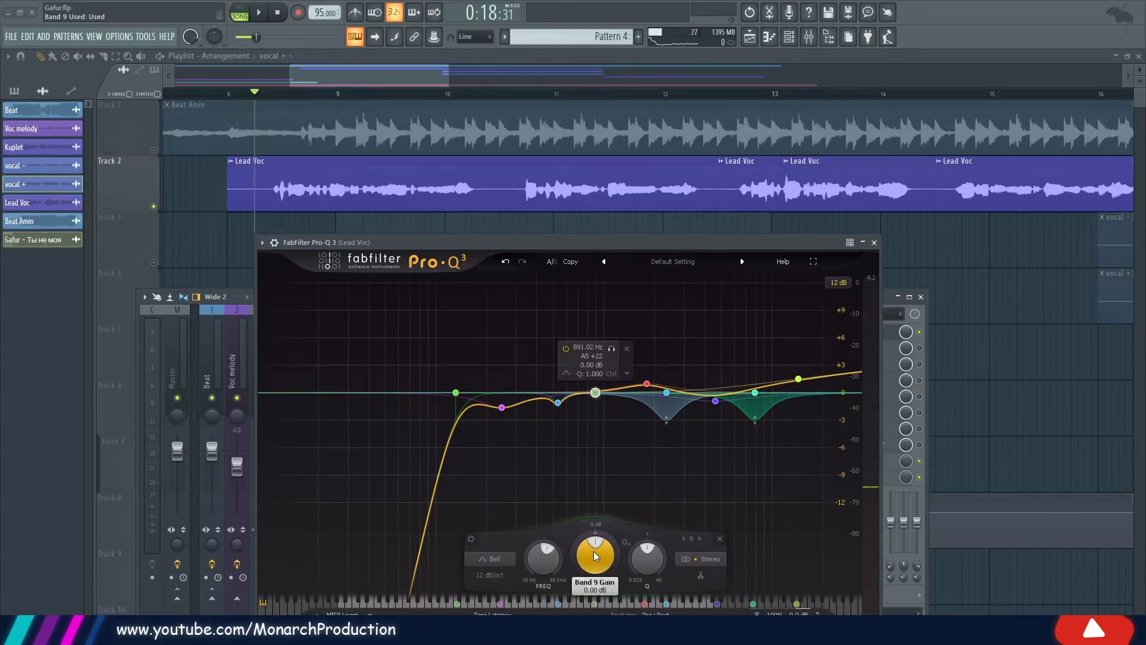
left_click_drag(595, 558, 596, 561)
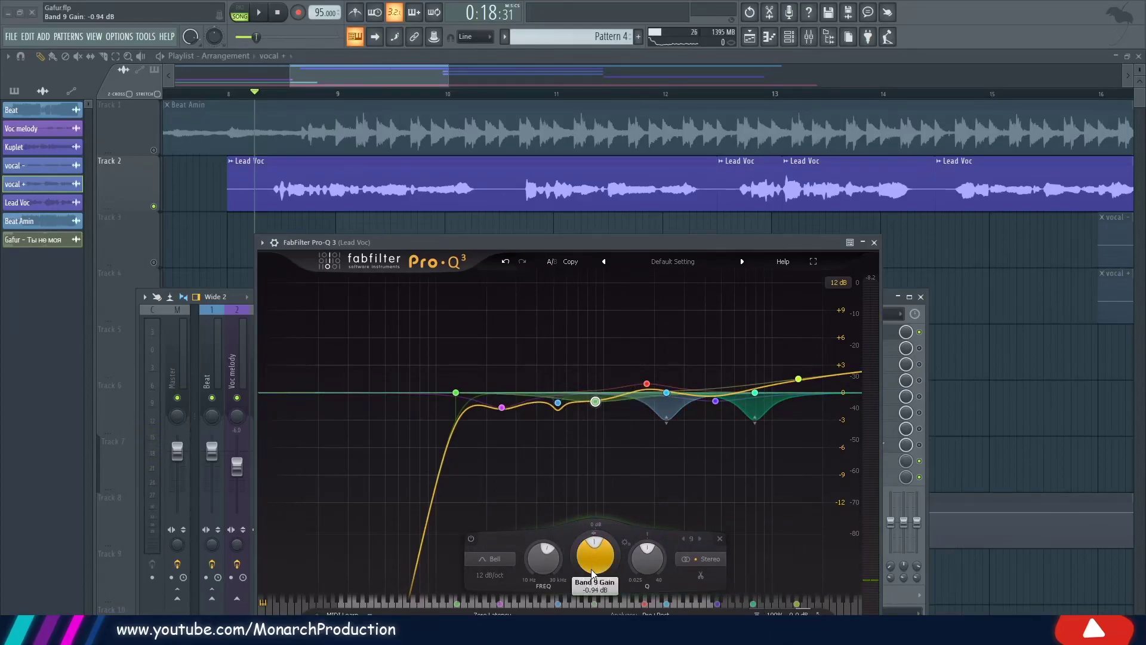
double_click(593, 532)
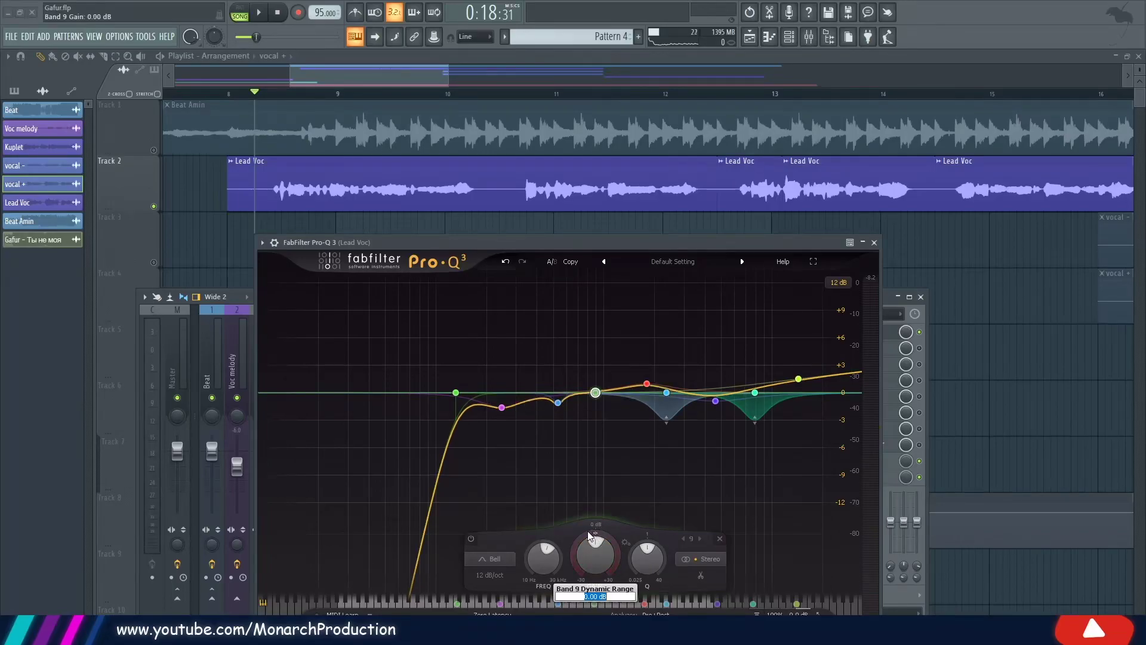
key("Return")
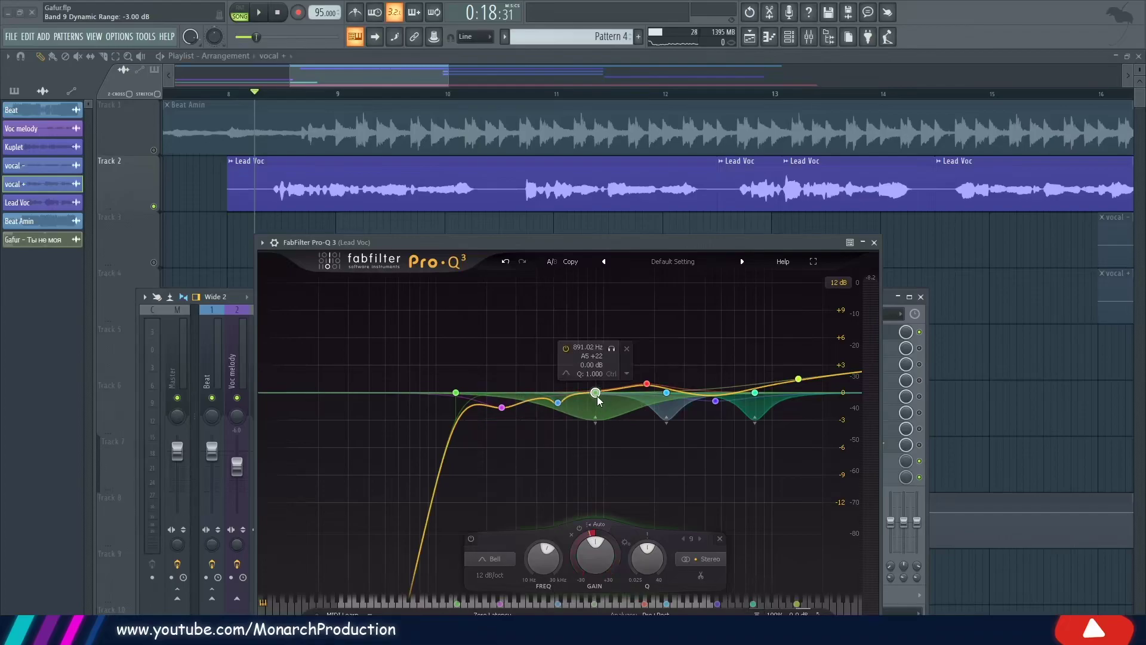
key("space")
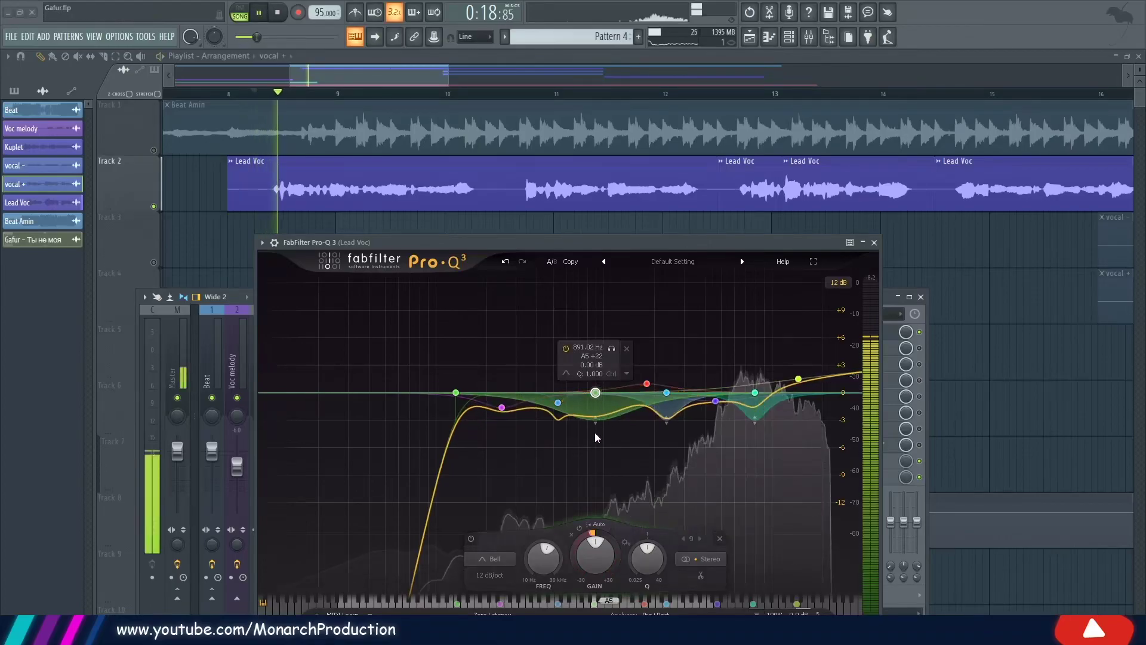
key("space")
right_click(595, 392)
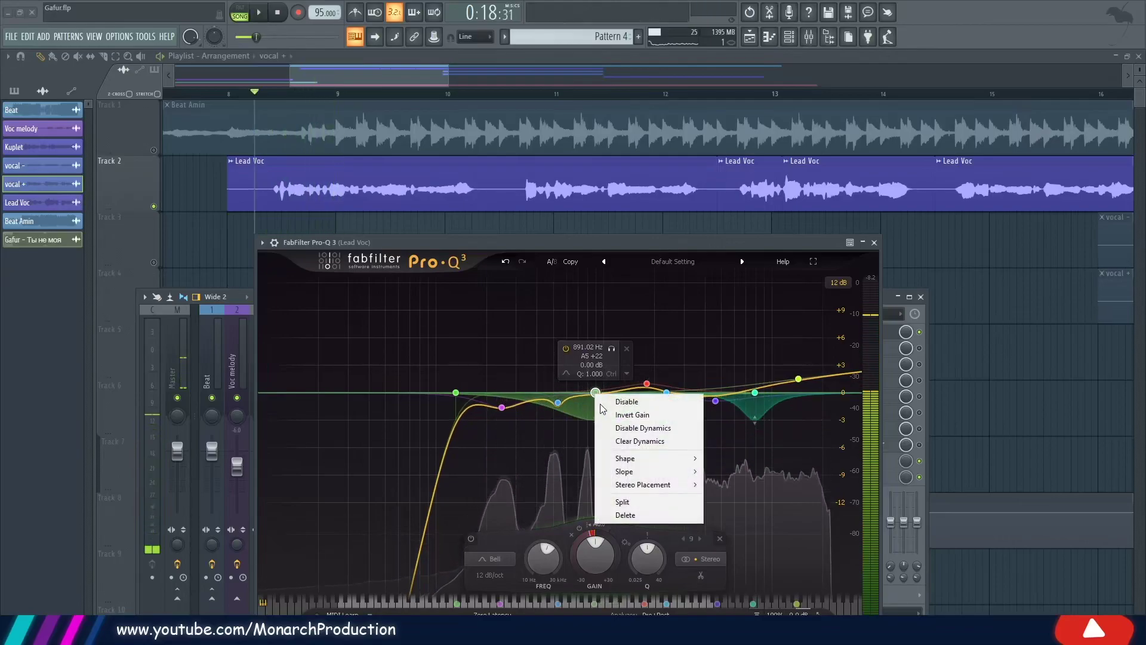
left_click(624, 514)
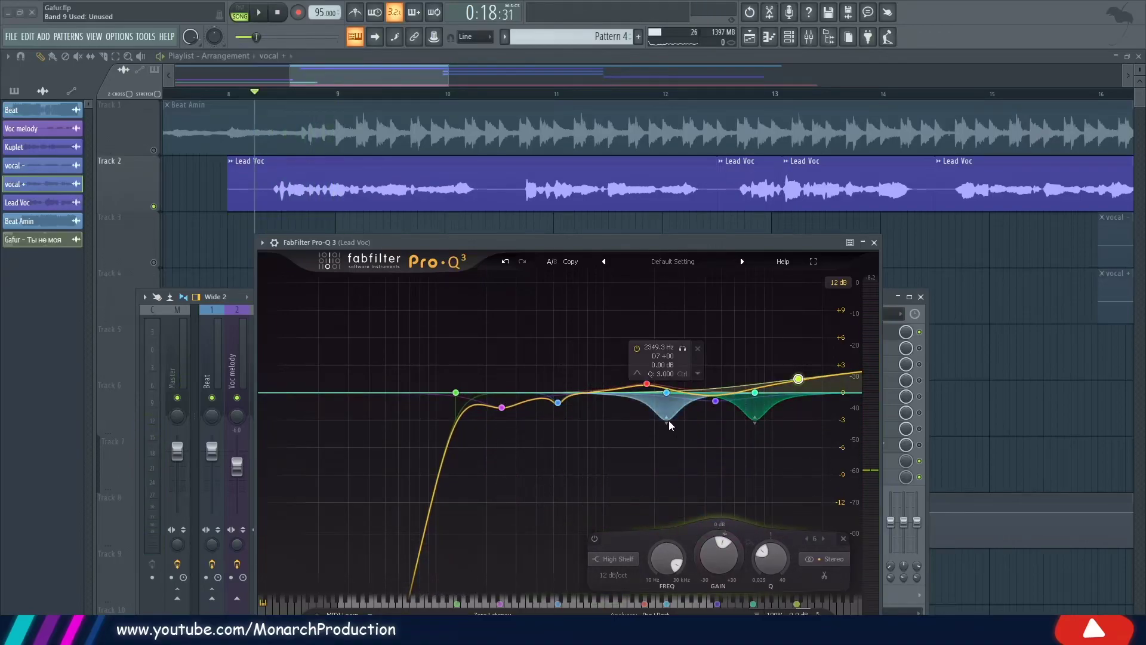
Compare the 2349.3 Hz dynamic band in solo with the full equalizer curve over repeated vocal playback
left_click(682, 348)
key("space")
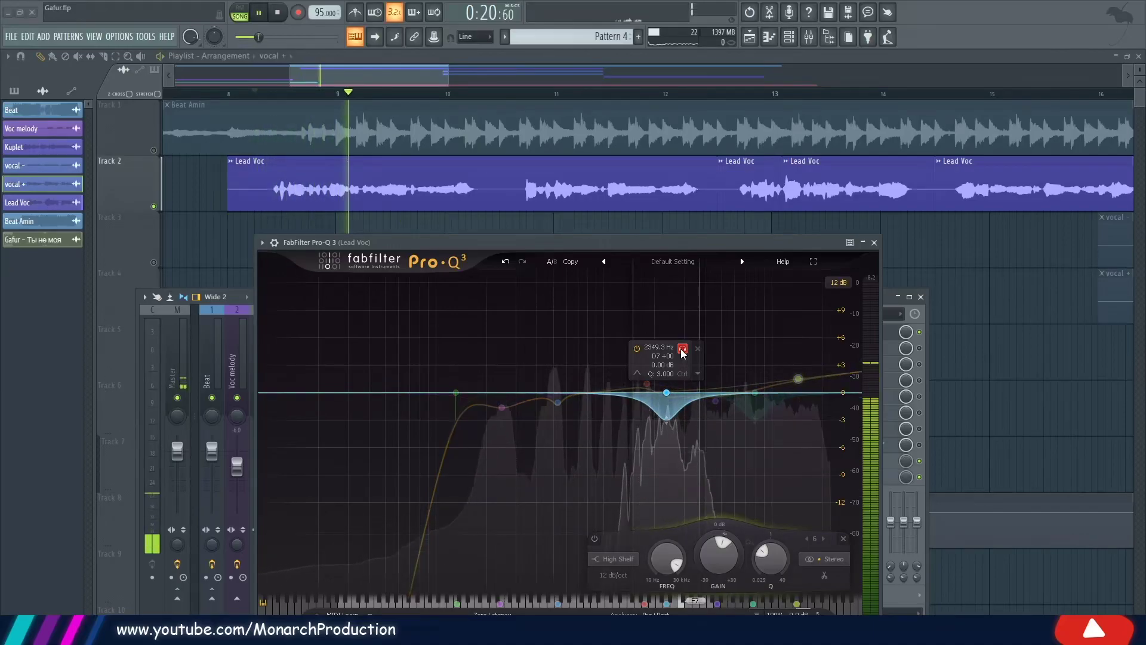
left_click(682, 348)
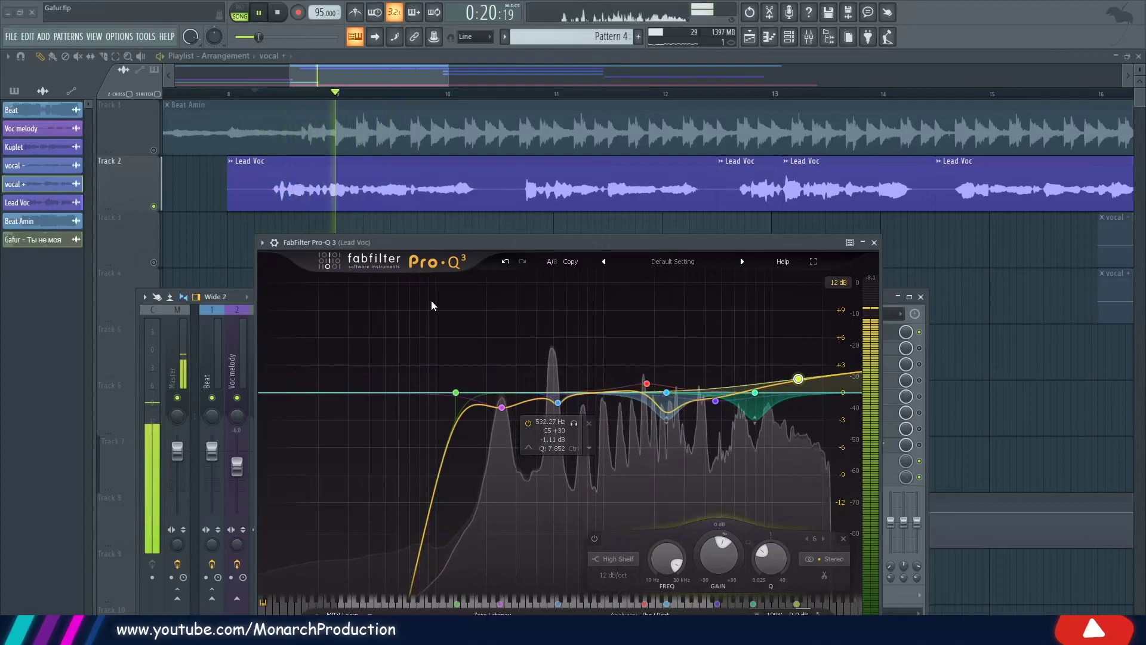
key("space")
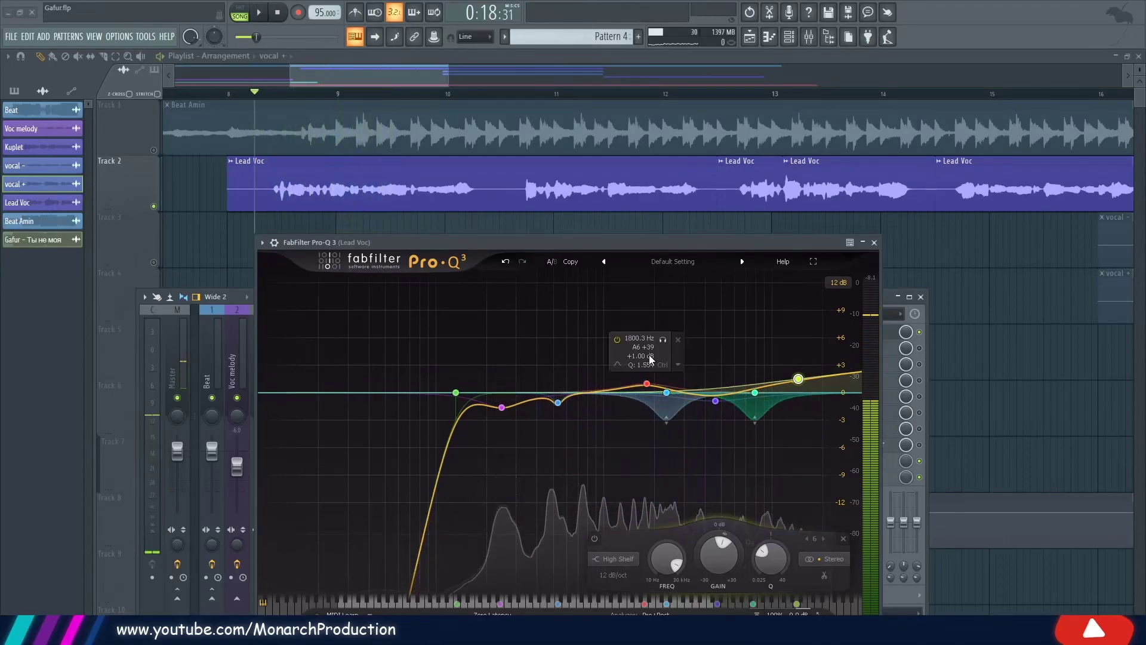
key("space")
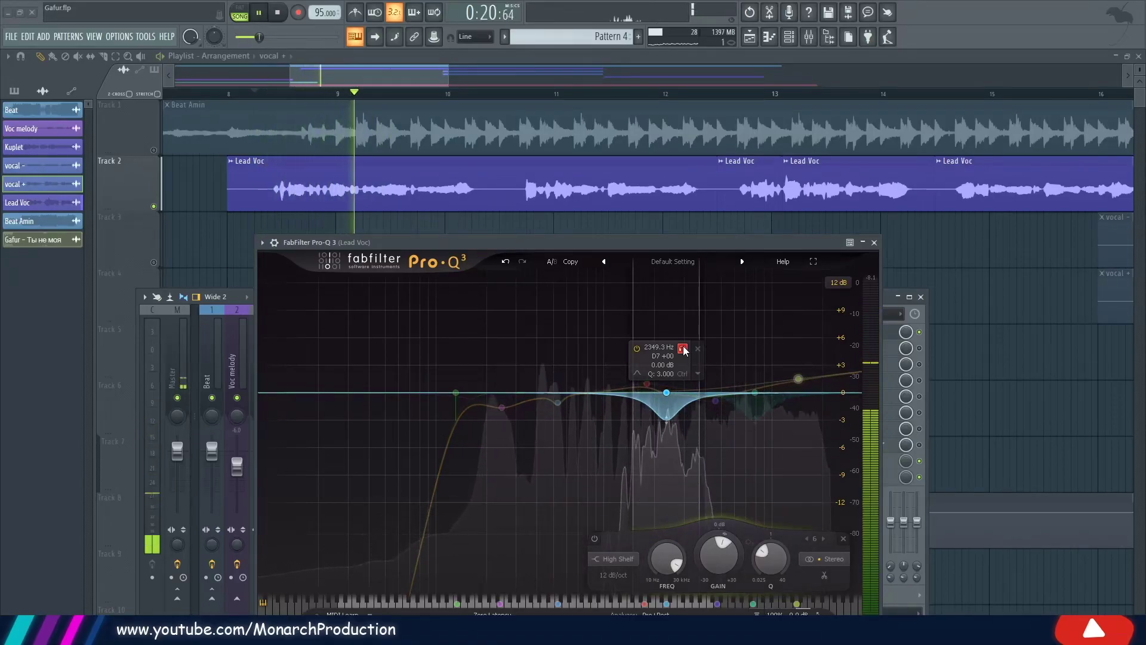
left_click(683, 347)
key("space")
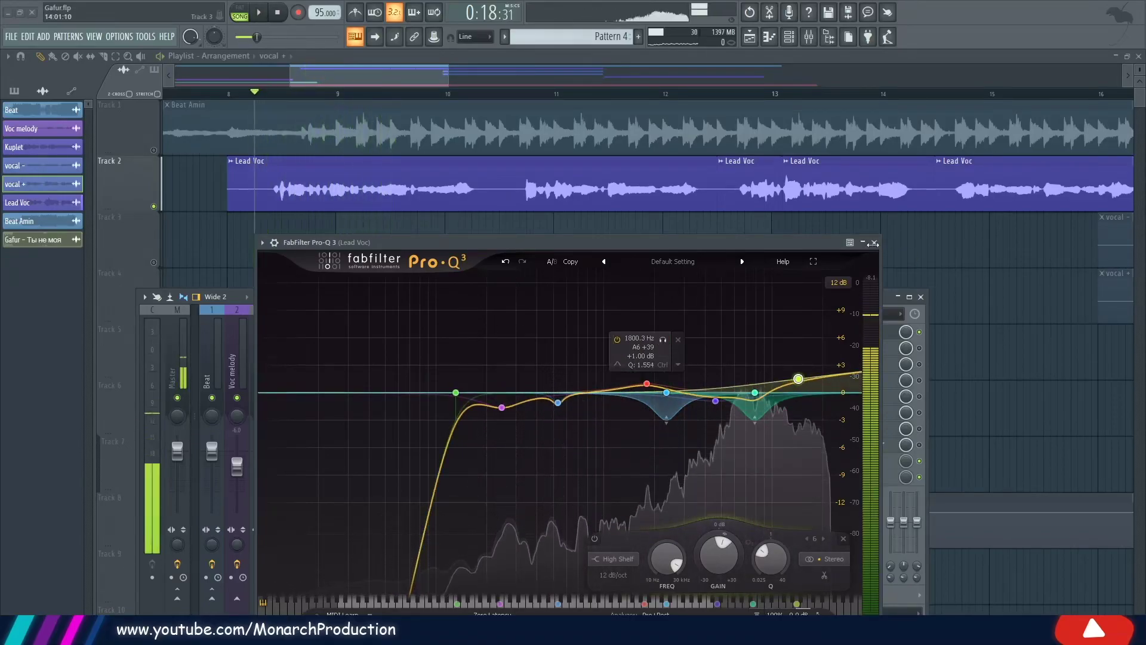
key("space")
Enable the VC 2A compressor on the Lead Voc channel and play the vocal through it
left_click(874, 243)
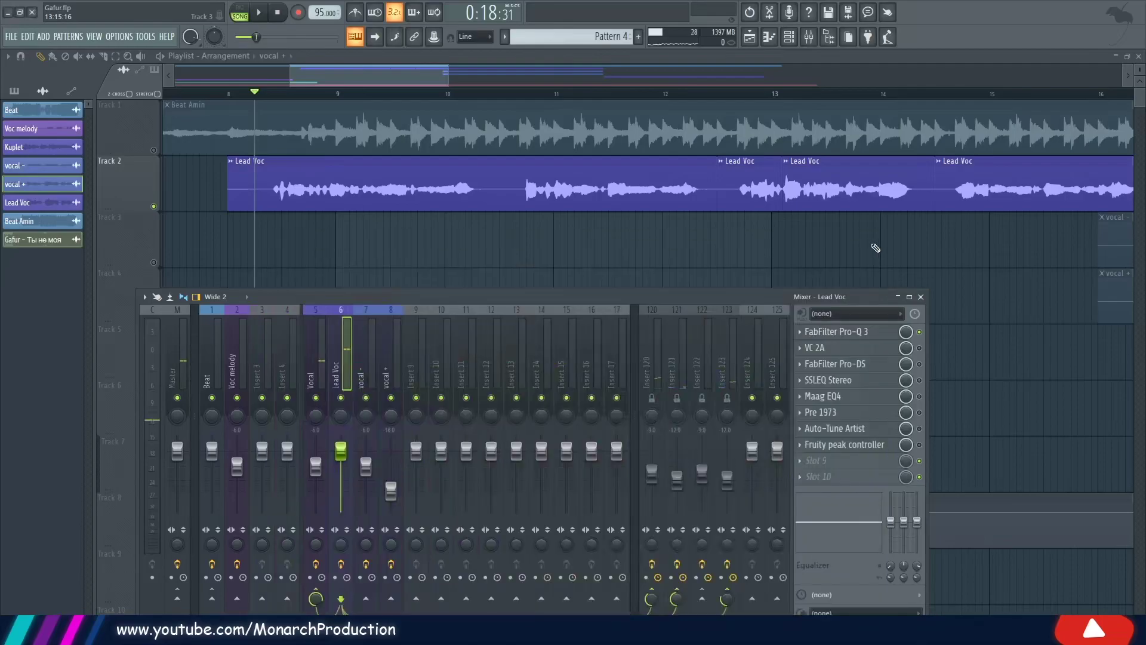
left_click(835, 348)
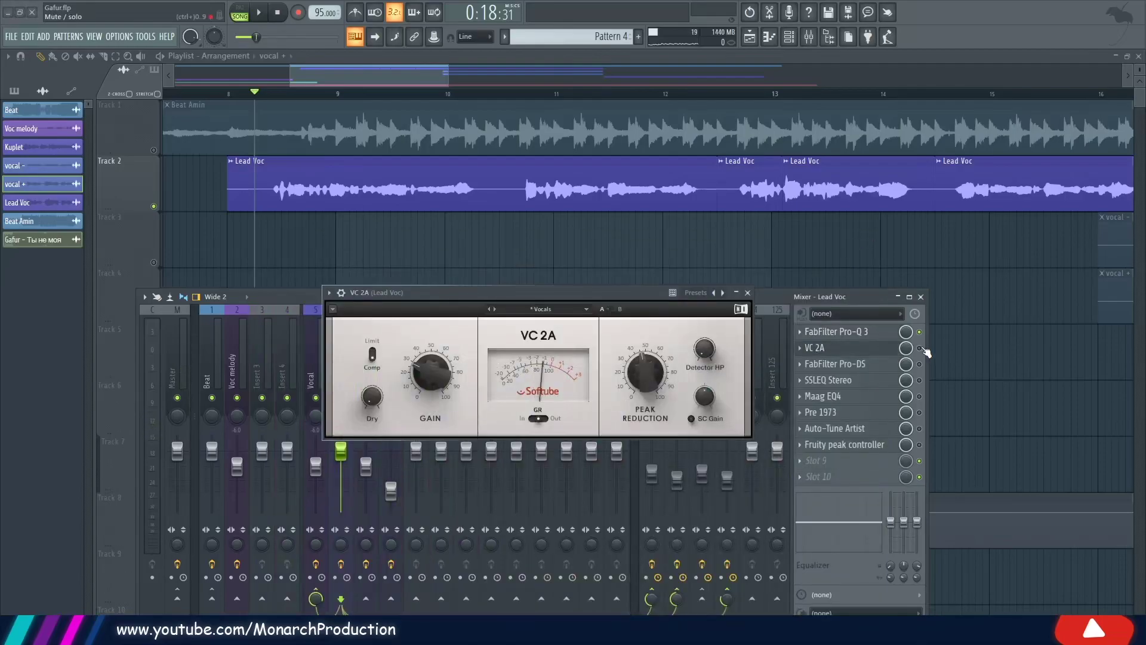
left_click_drag(543, 293, 455, 298)
key("space")
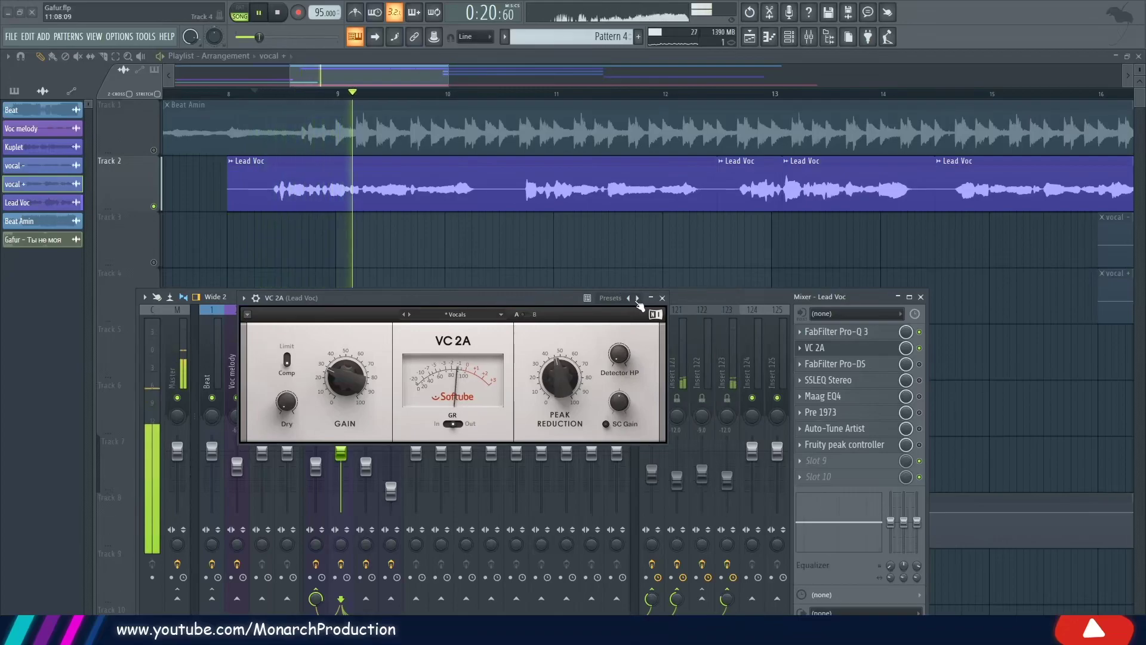
key("space")
left_click(662, 297)
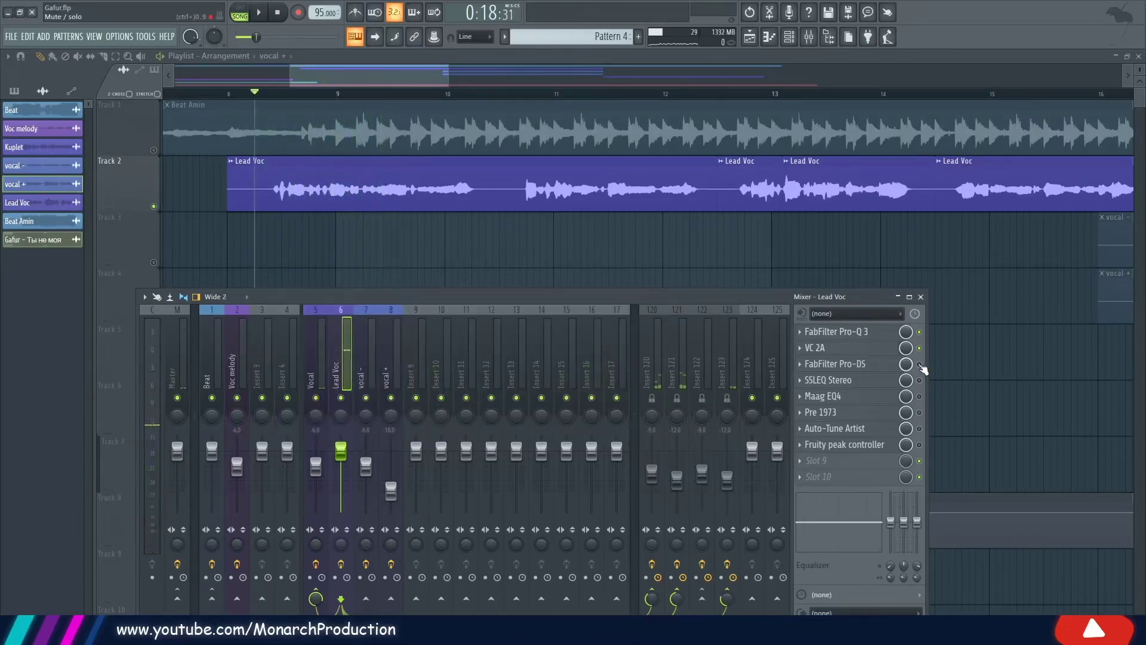
Enable FabFilter Pro-DS on Lead Voc, audition its triggering signal during playback, and check the Single Vocal preset group
left_click(874, 364)
left_click(920, 364)
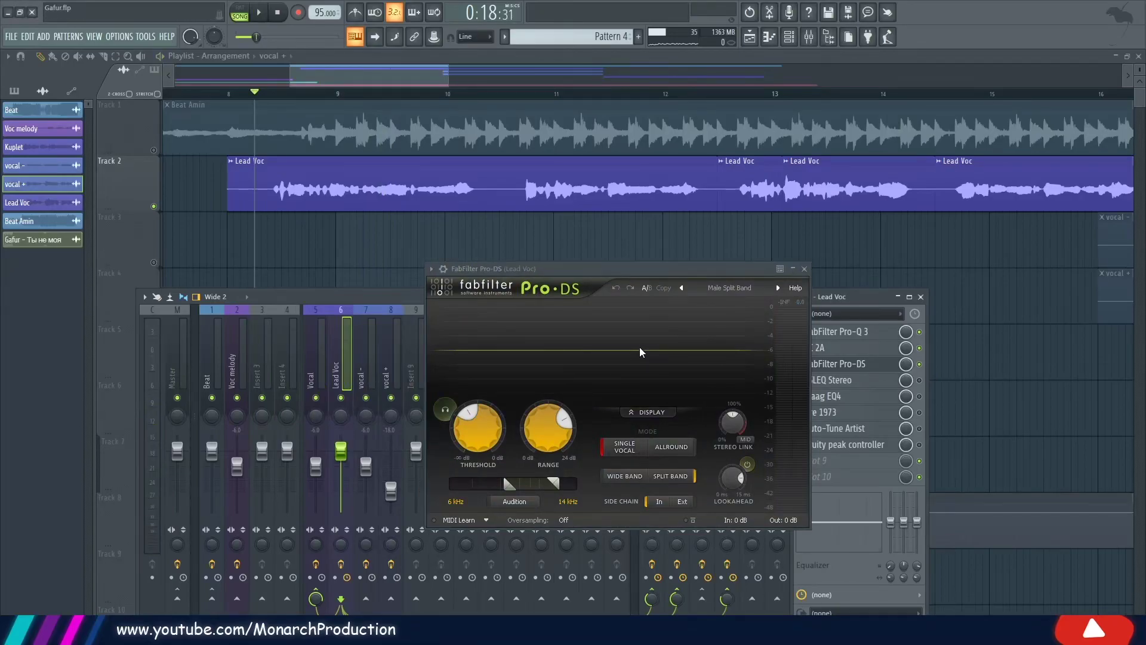
key("space")
left_click(444, 409)
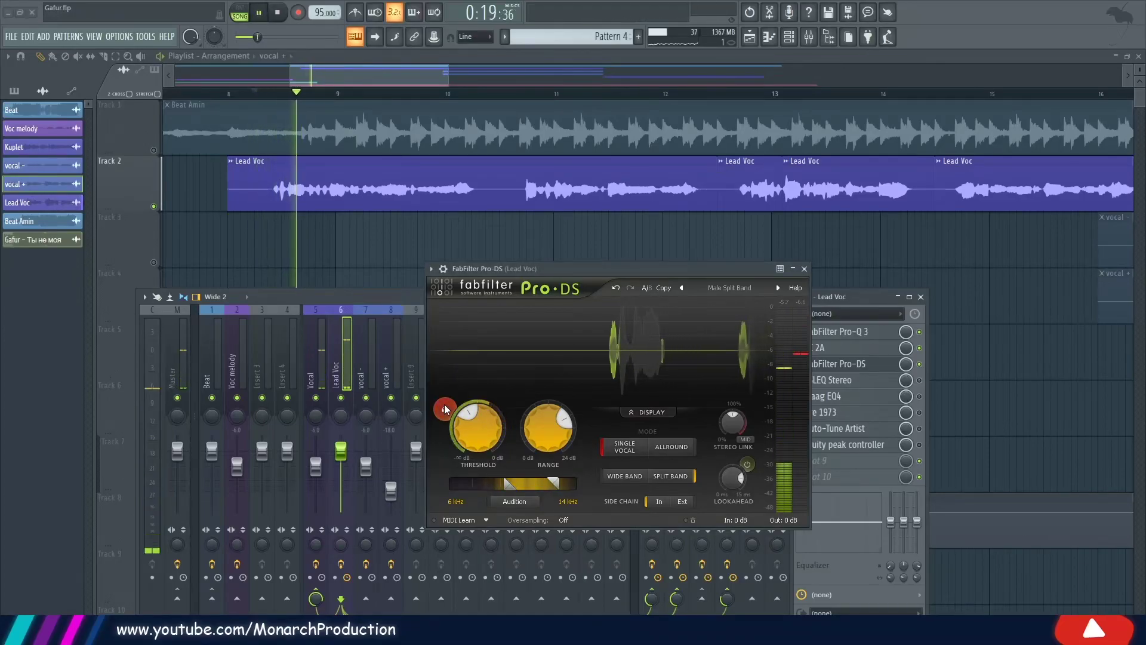
left_click(445, 410)
key("space")
left_click(725, 288)
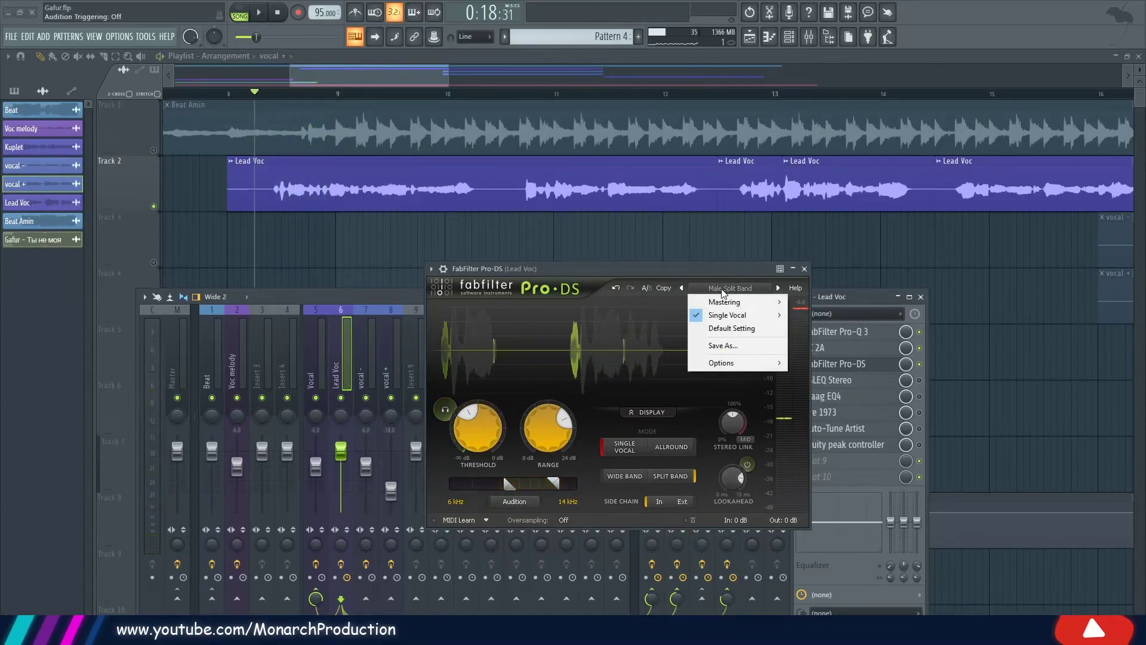
mouse_move(724, 316)
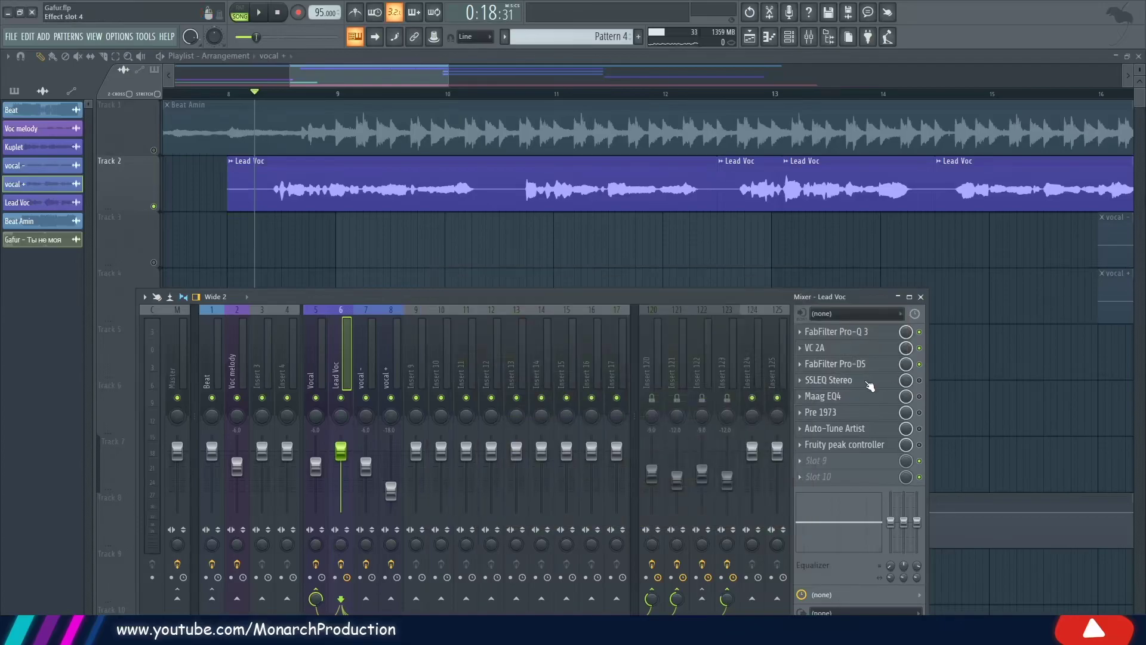
Enable the SSLEQ Stereo equalizer on Lead Voc, review its bands, and play the vocal through it
left_click(866, 382)
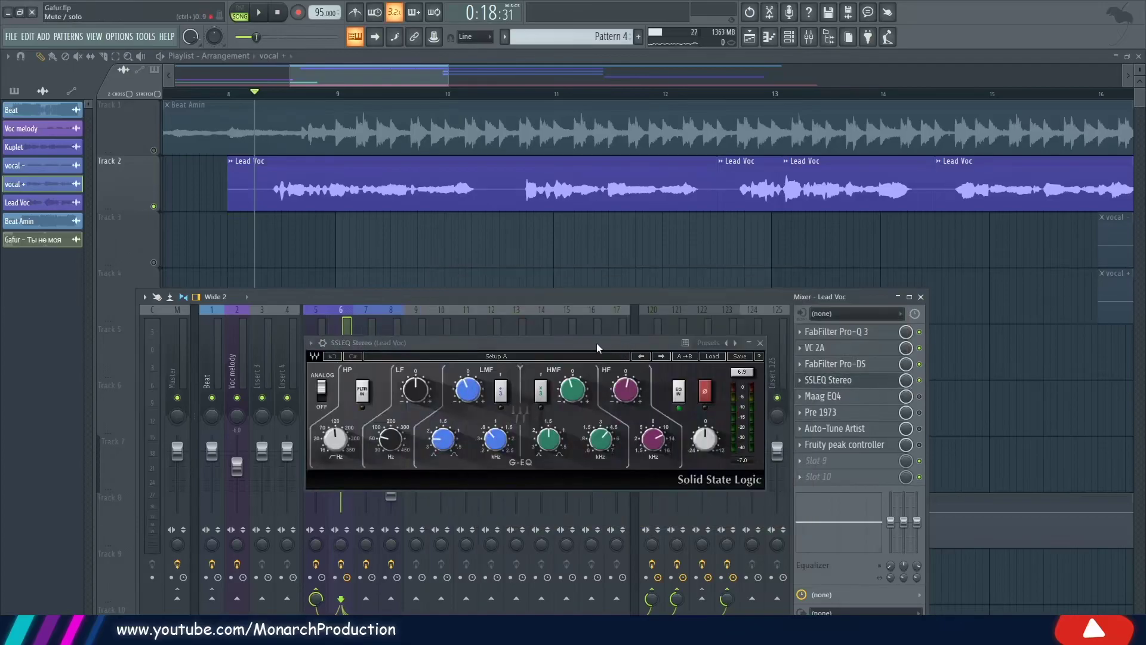
left_click_drag(597, 343, 532, 328)
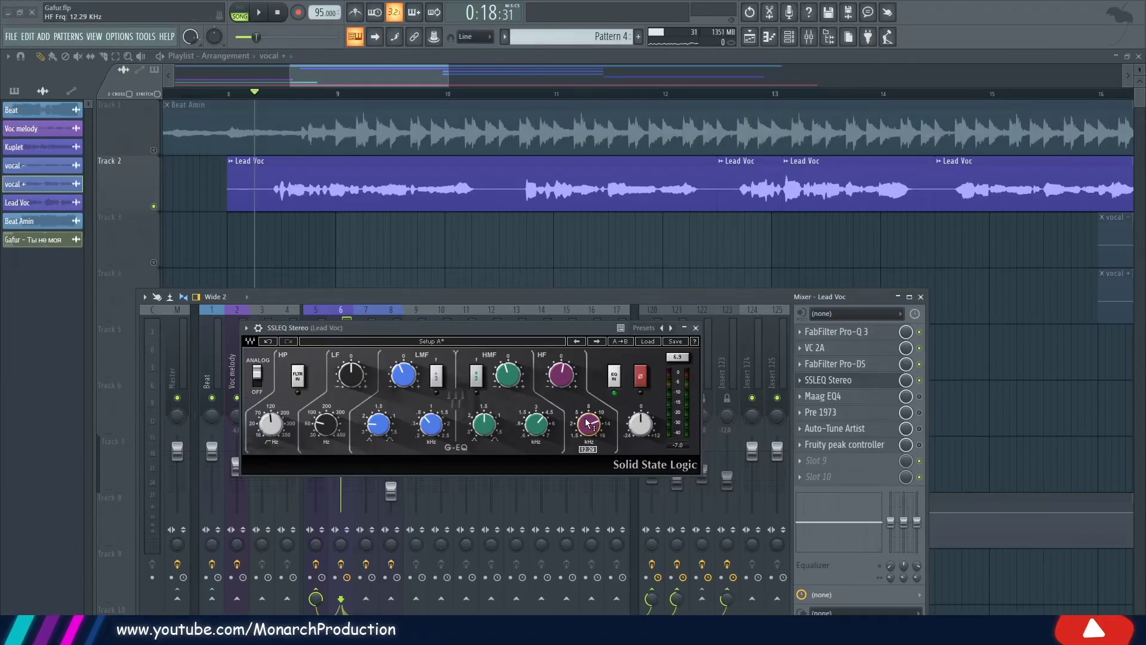
key("space")
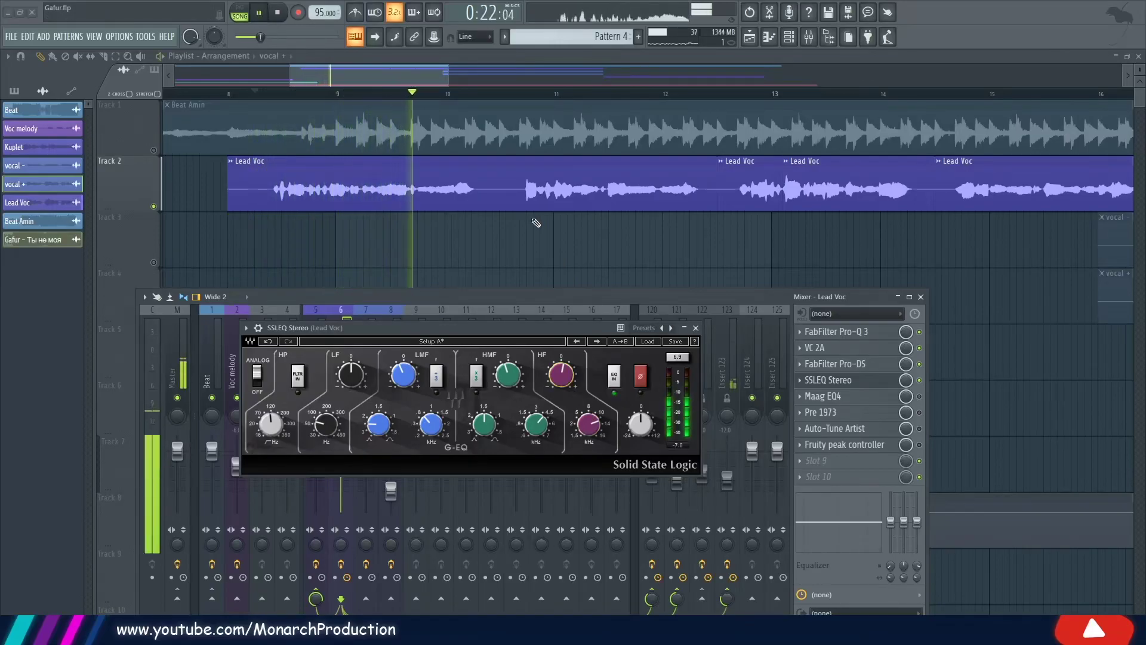
key("space")
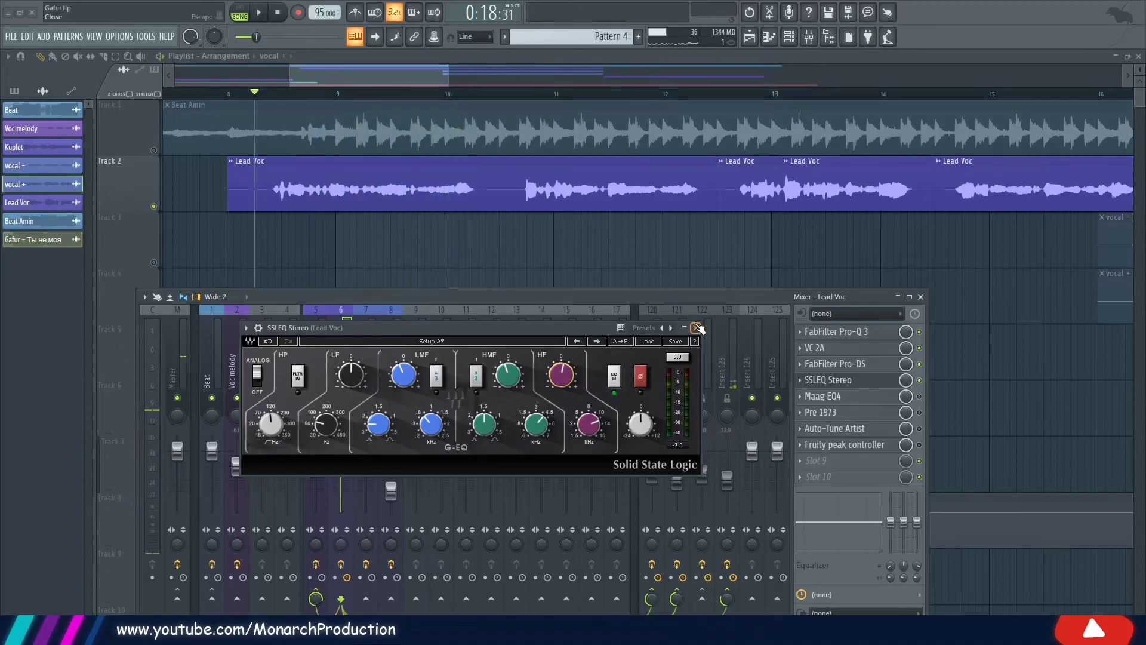
left_click(695, 328)
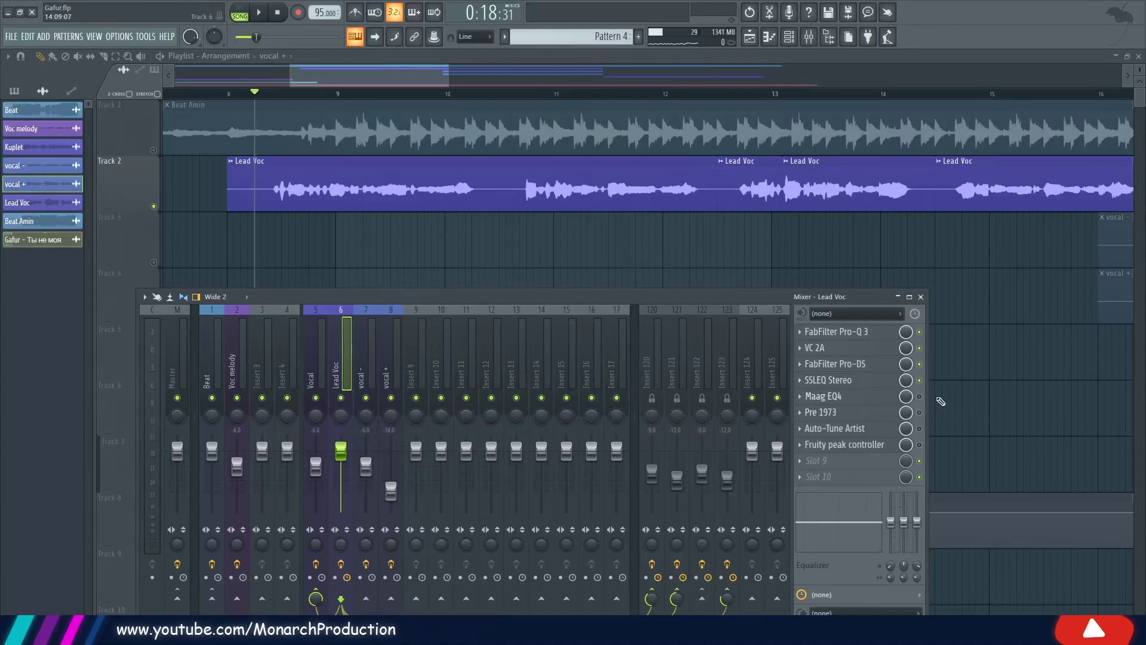
Enable the Maag EQ4 on Lead Voc, review its settings, and play the vocal through it
left_click(856, 398)
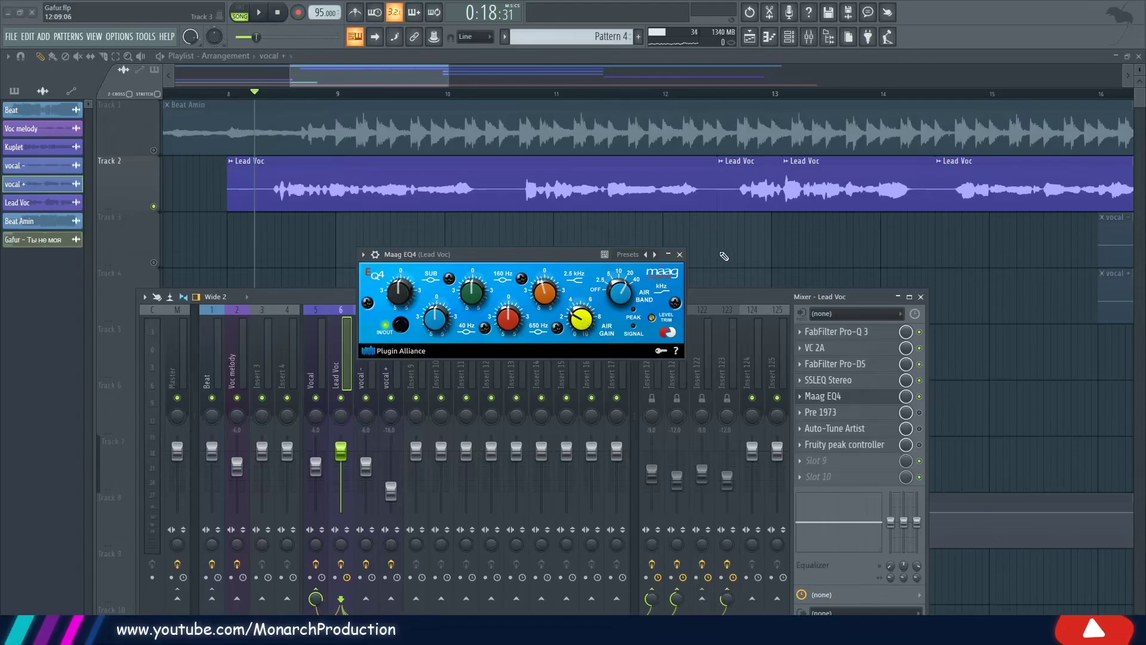
left_click(680, 255)
key("space")
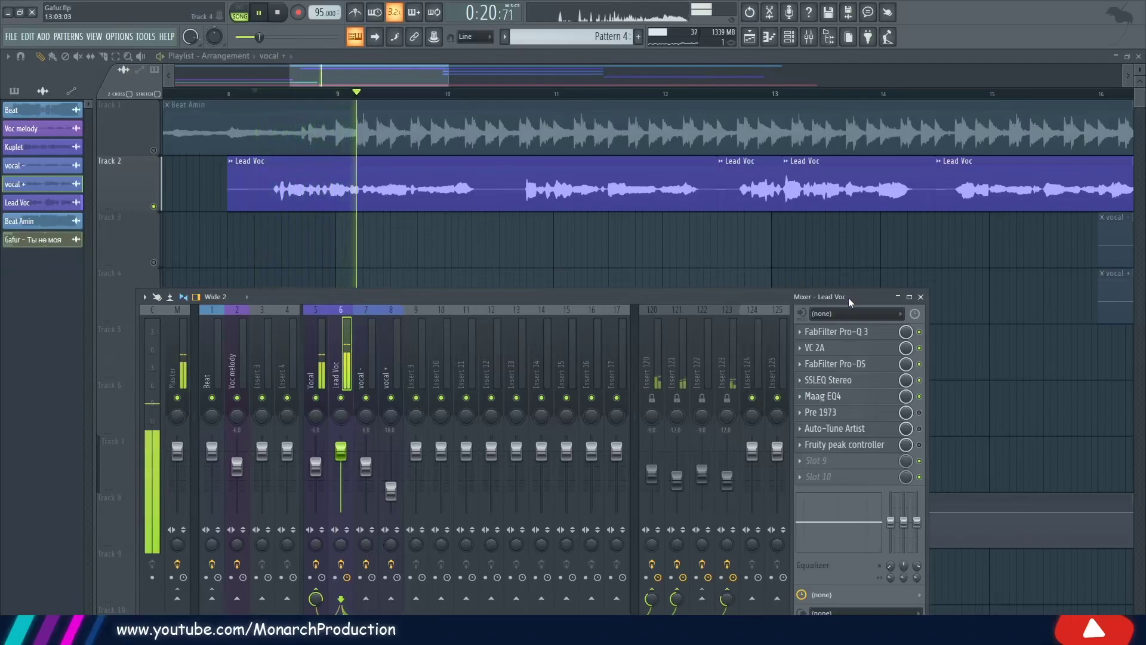
key("space")
Enable the Pre 1973 preamp on Lead Voc, check its input gain, and play the vocal through it
left_click(859, 413)
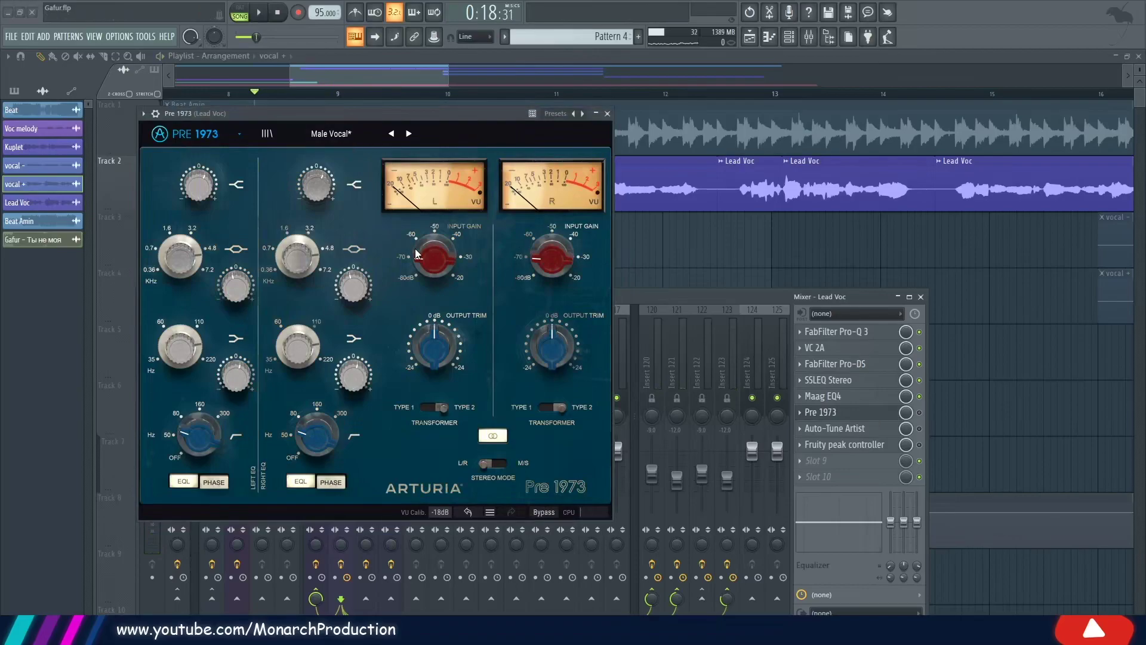
left_click_drag(424, 252, 424, 258)
left_click(607, 114)
key("space")
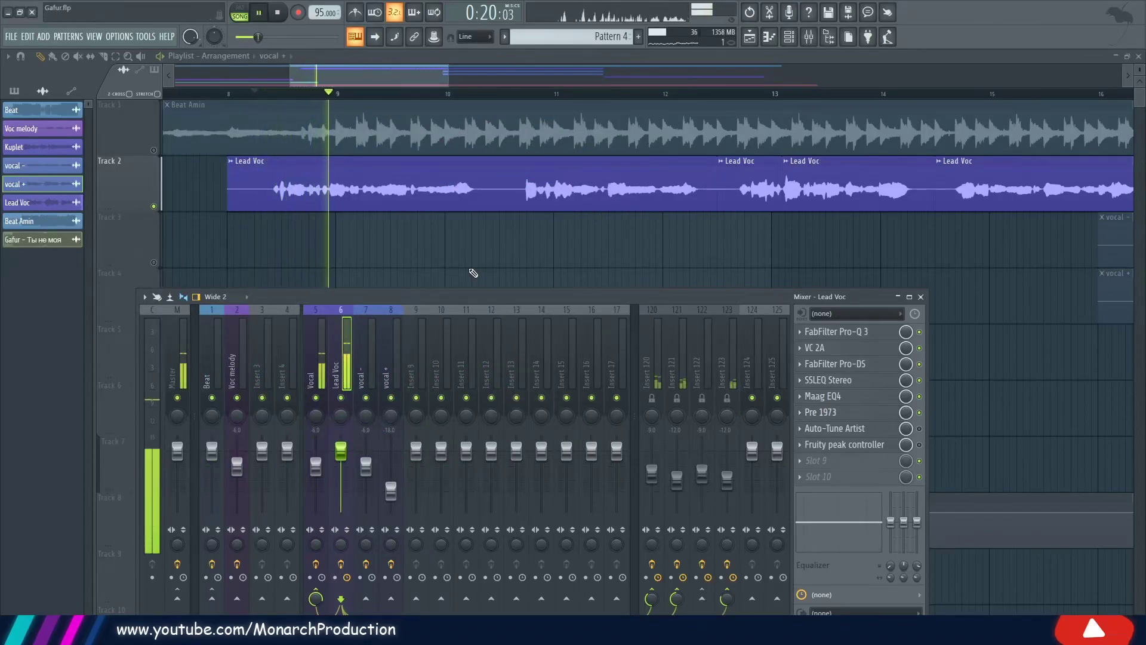
key("space")
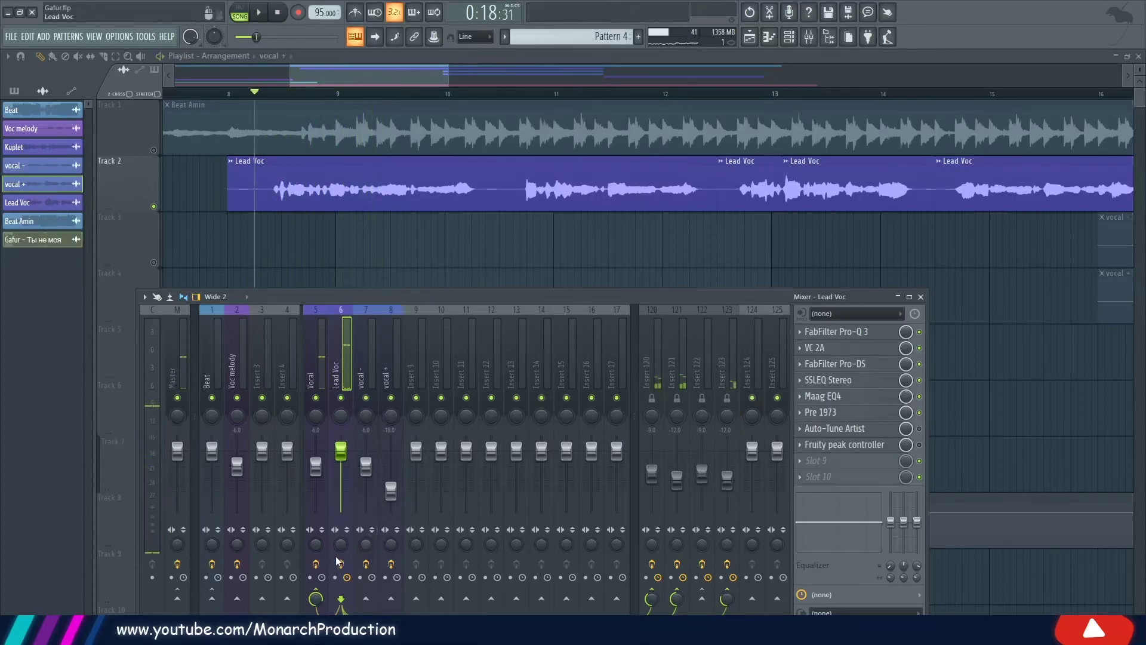
Compare Lead Voc playback with the channel's whole effects chain bypassed and enabled
key("space")
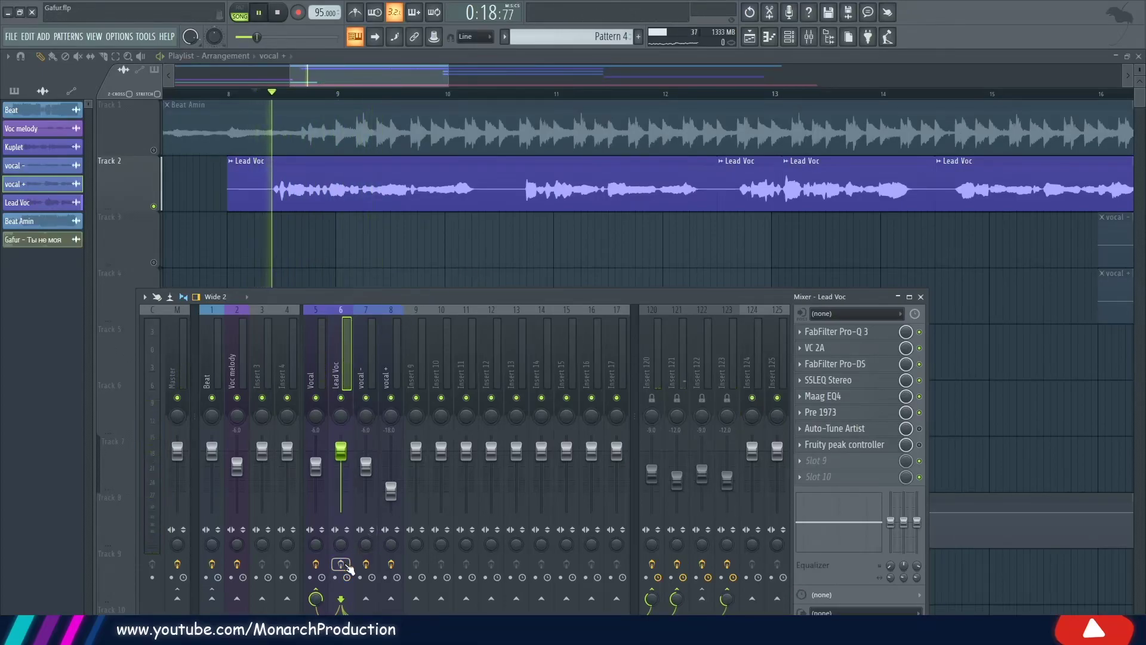
key("space")
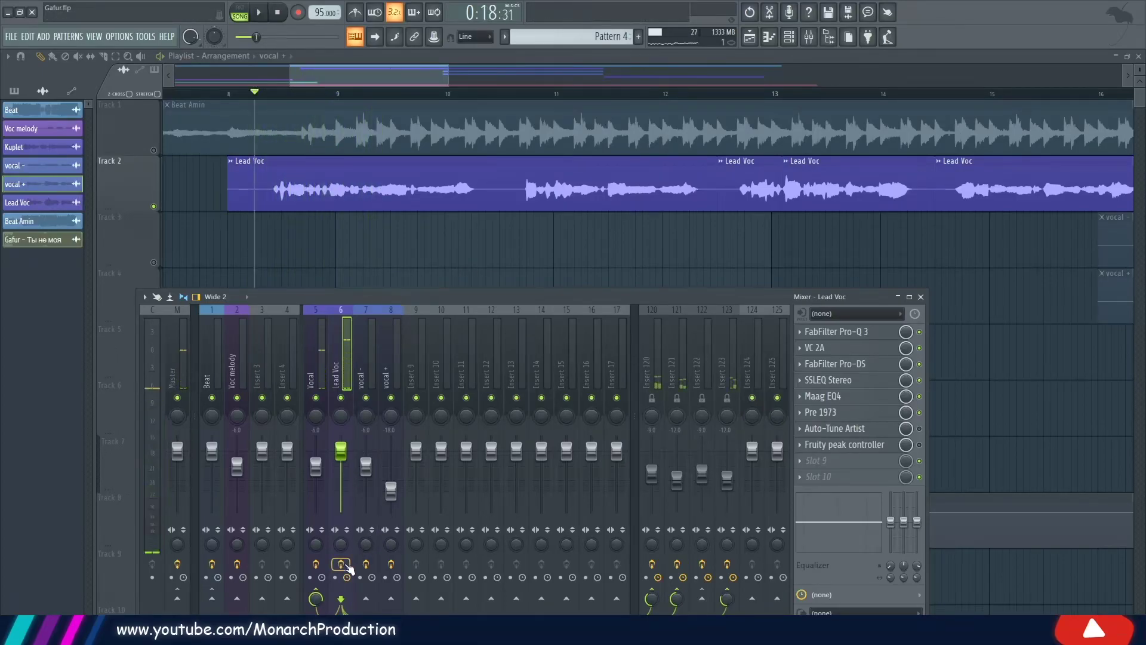
key("space")
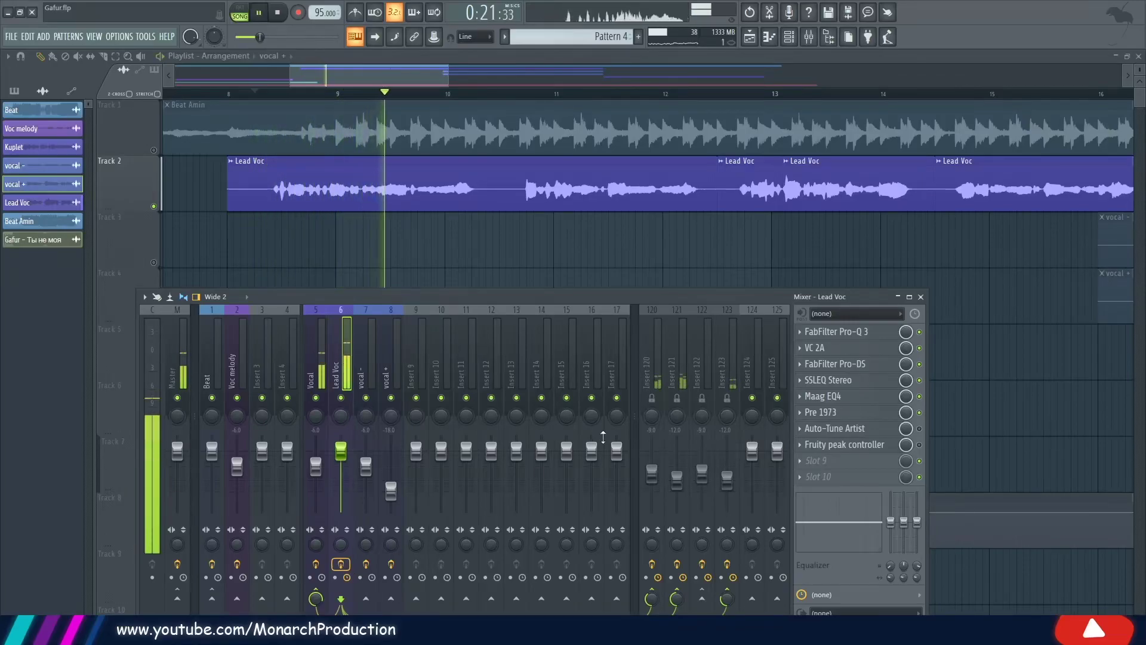
key("space")
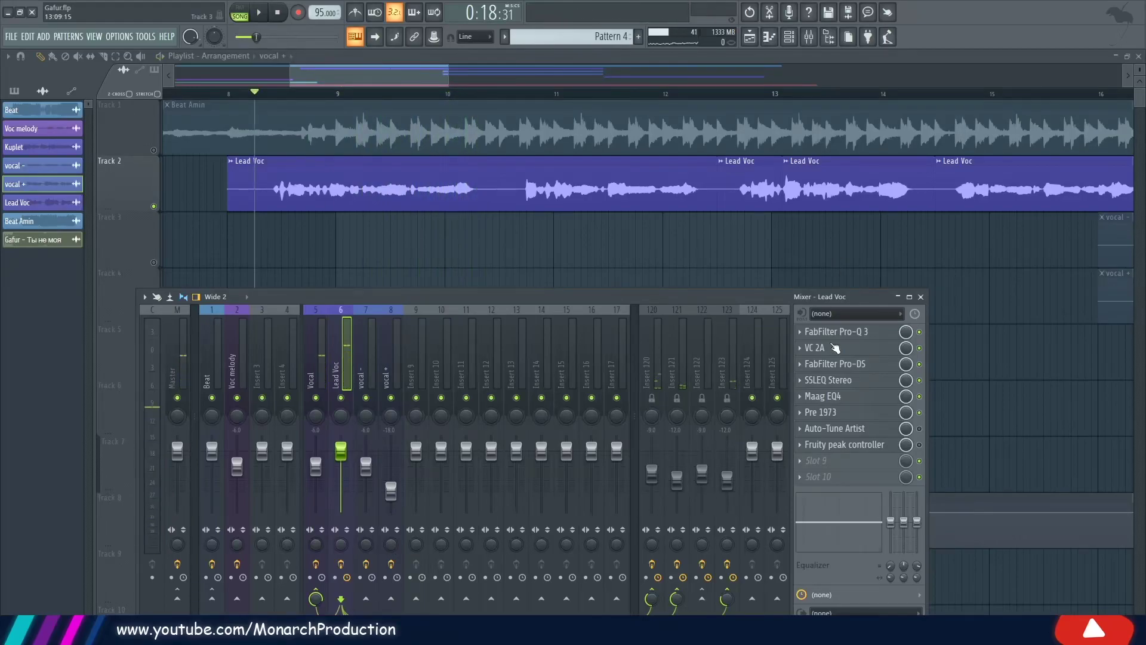
Play the vocal with Auto-Tune Artist open and enable that effect on Lead Voc during playback
left_click(871, 429)
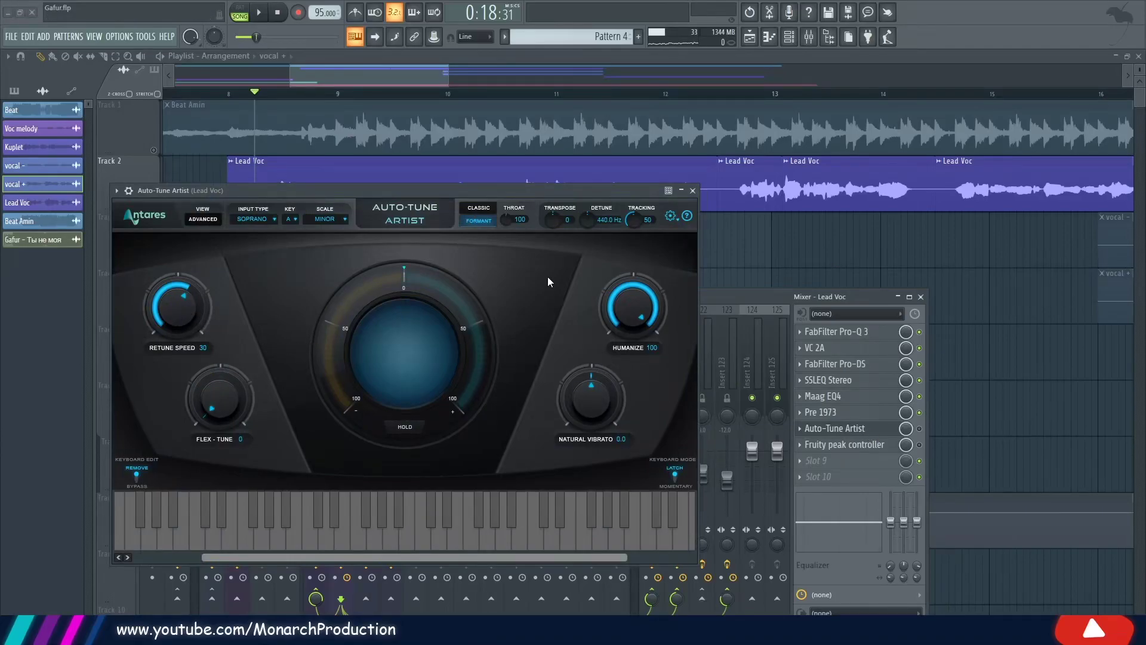
key("space")
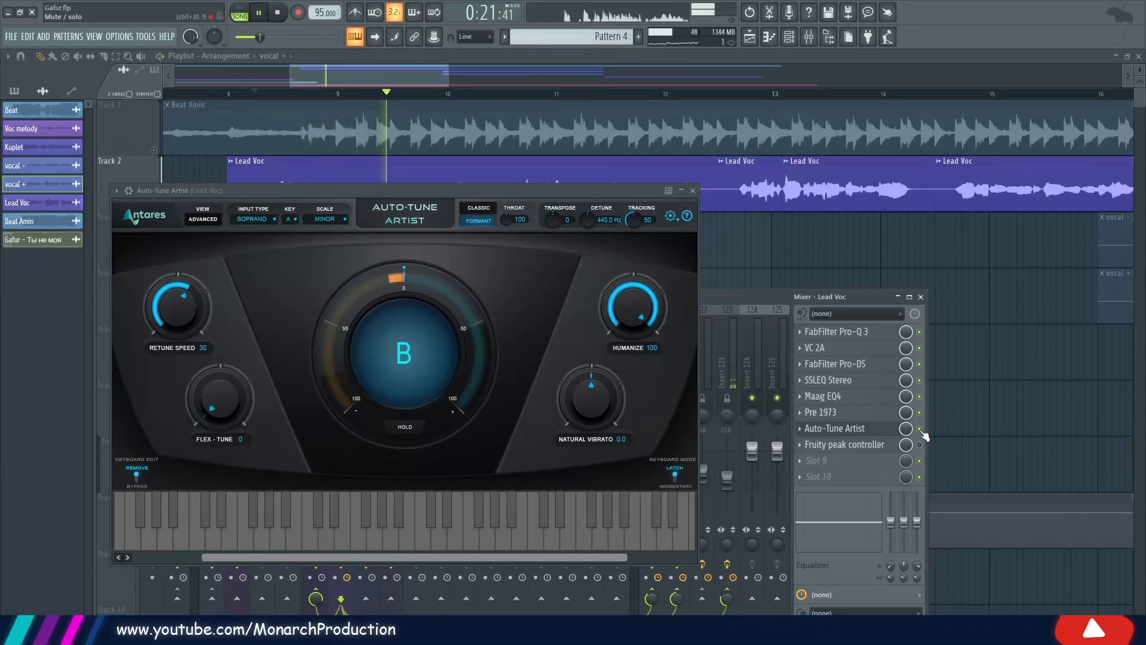
left_click(692, 190)
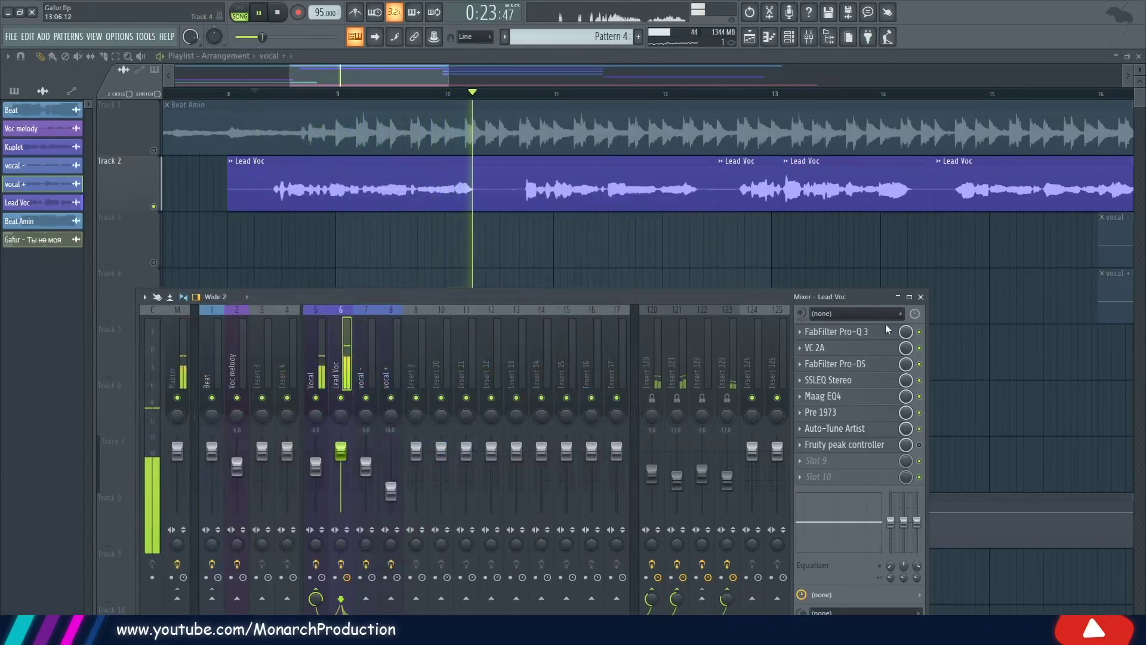
key("space")
Enable the Fruity peak controller on the Lead Voc channel and briefly check its window
left_click(919, 445)
left_click(888, 447)
left_click(889, 449)
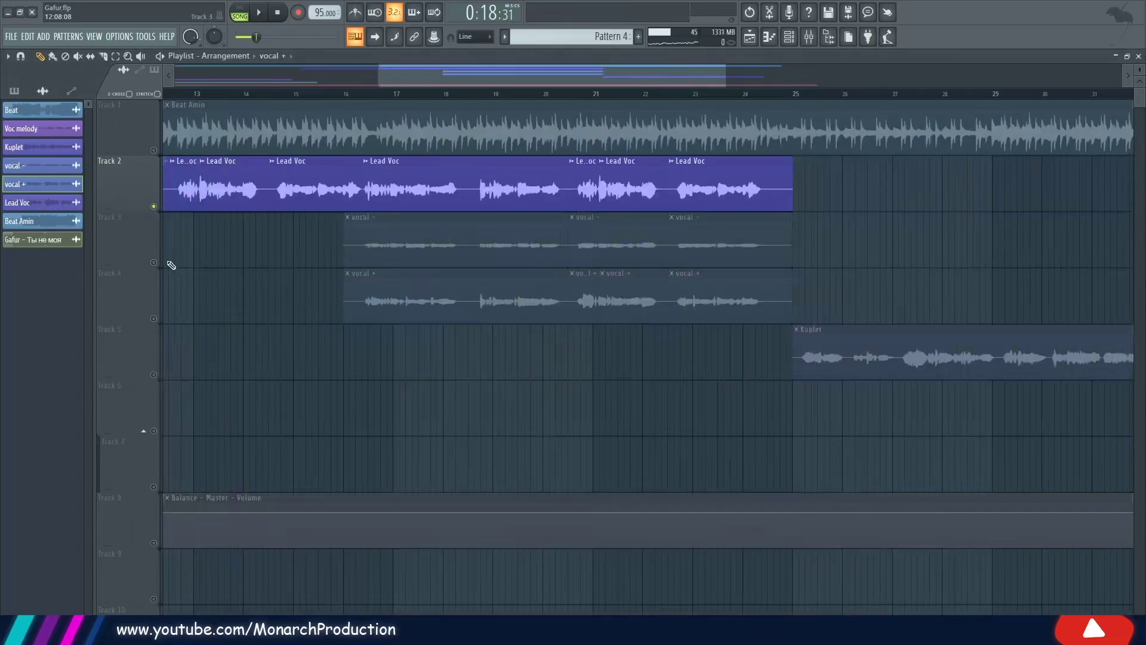
Solo the "vocal -" playlist track and play it from its first phrase after bar 16
right_click(154, 263)
left_click(362, 95)
scroll(370, 101, "up", 2)
key("space")
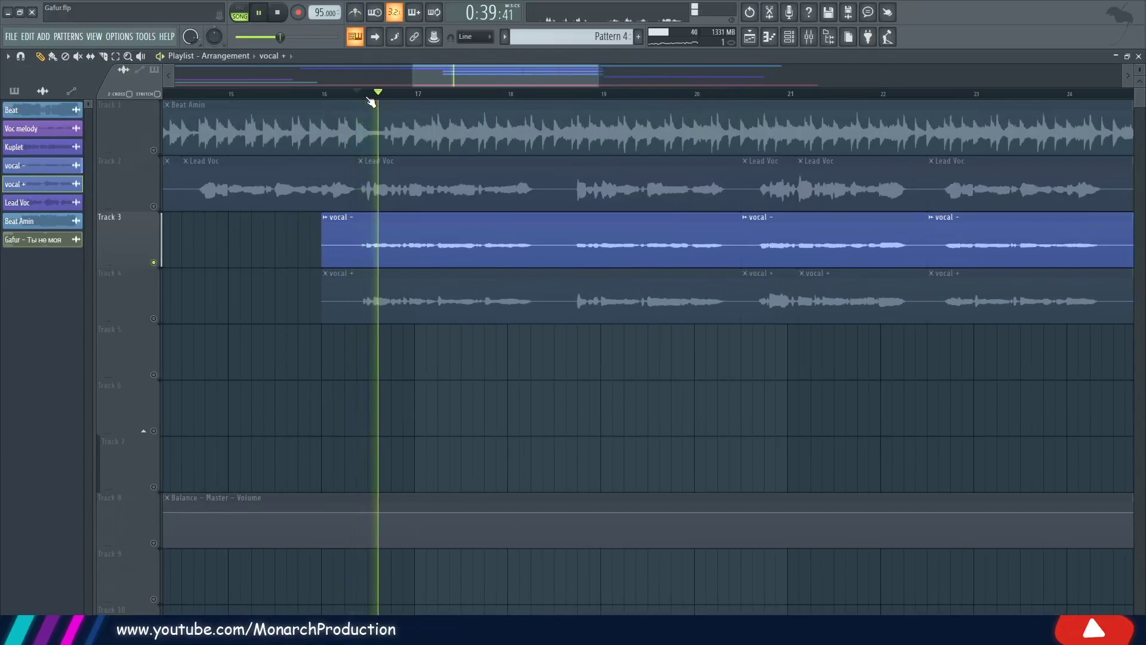
Show the mixer, select the "vocal -" channel, and stop playback
left_click(809, 37)
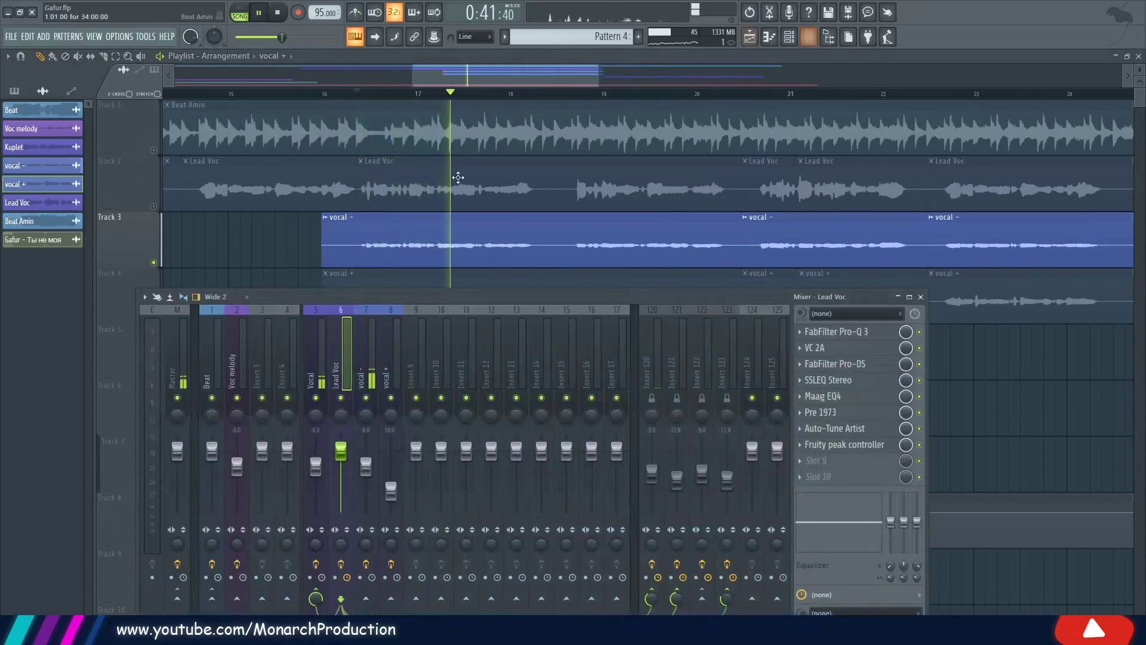
left_click(367, 361)
key("space")
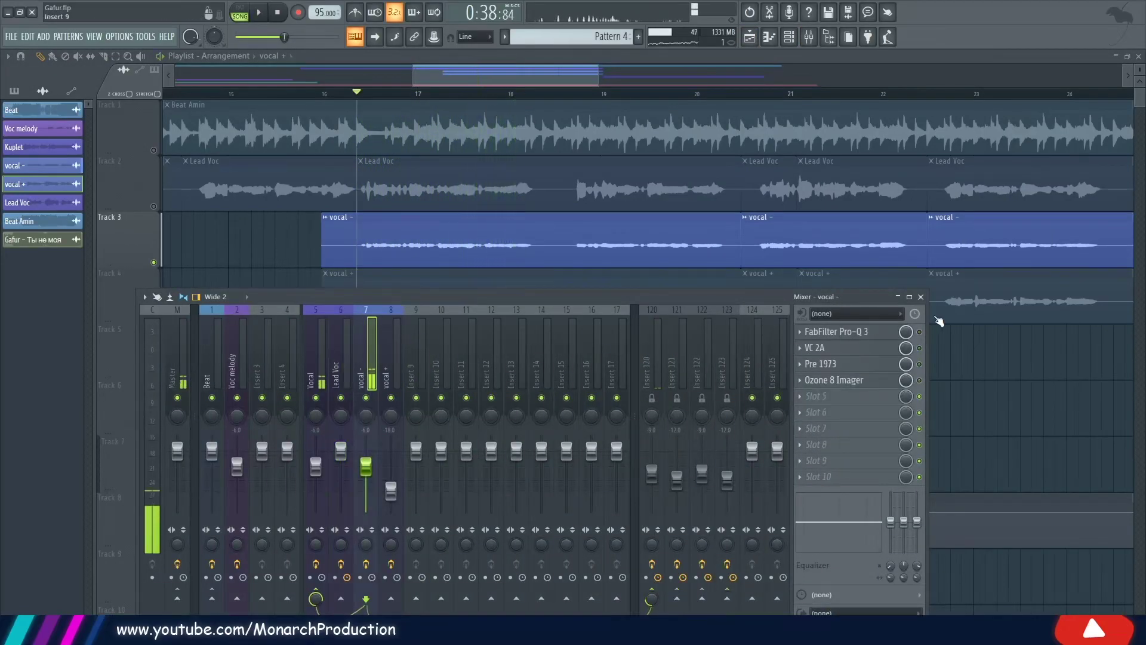
Review the FabFilter Pro-Q 3 curve on the "vocal -" channel, and enable the equalizer for playback
left_click(836, 332)
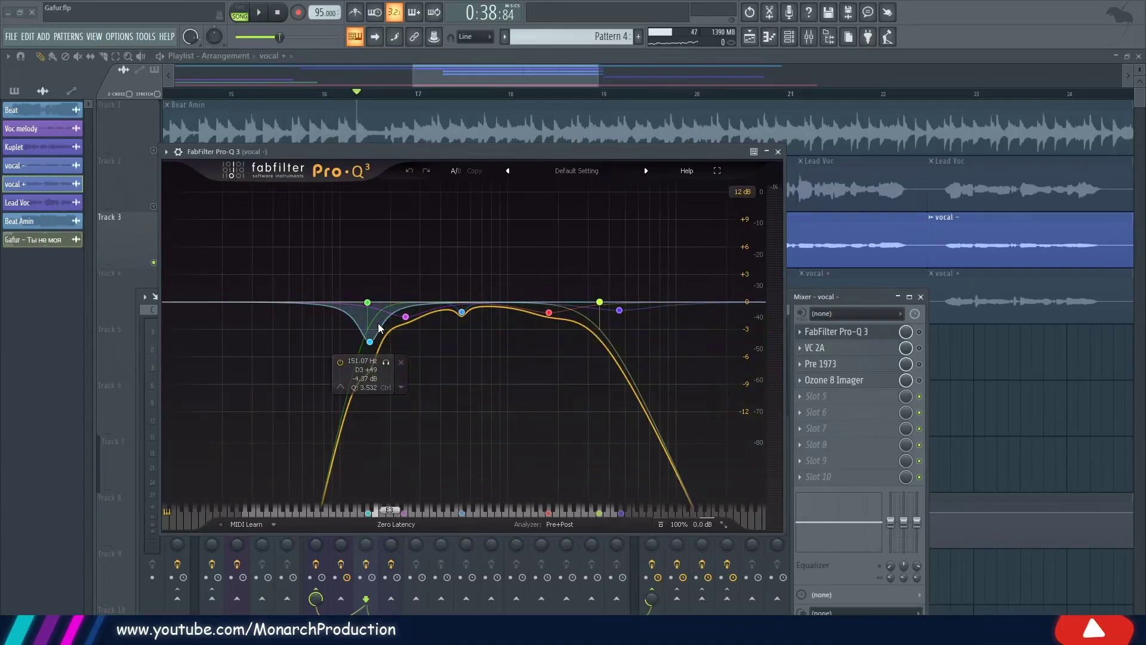
left_click(778, 152)
key("space")
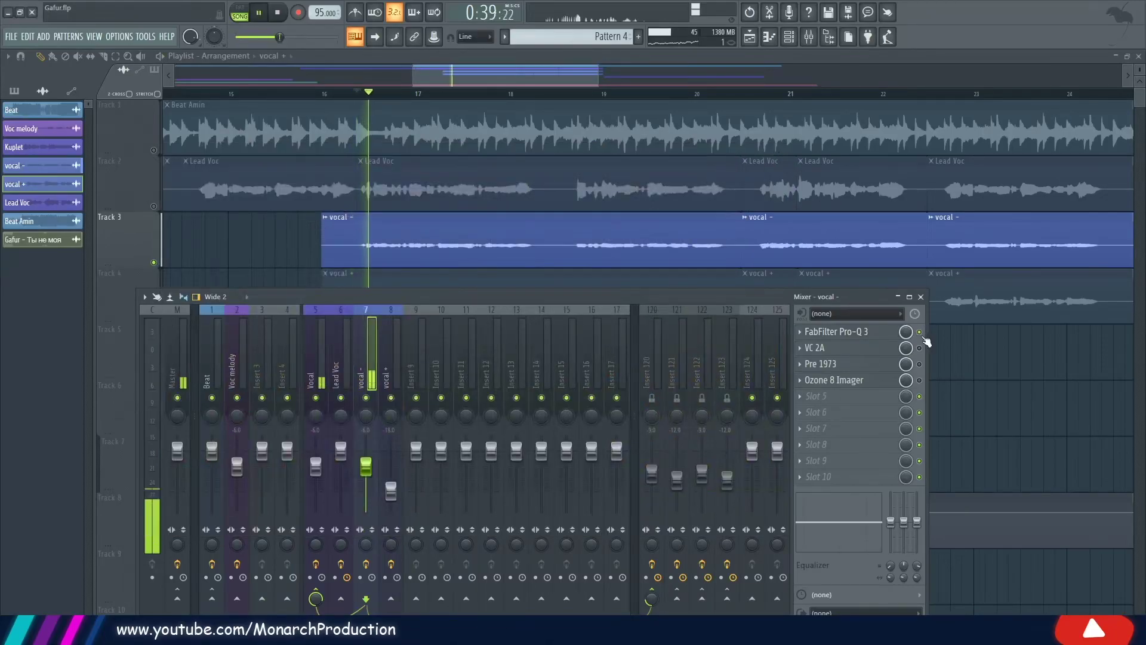
key("space")
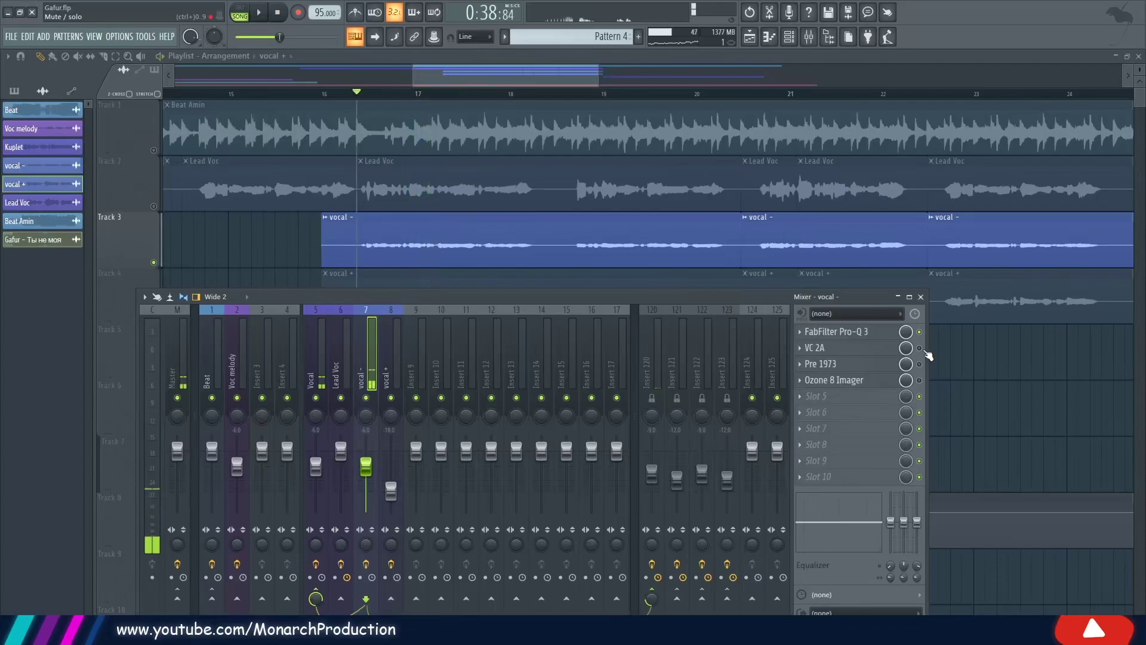
Enable the VC 2A compressor and Pre 1973 preamp on the "vocal -" channel and check their settings
left_click(854, 351)
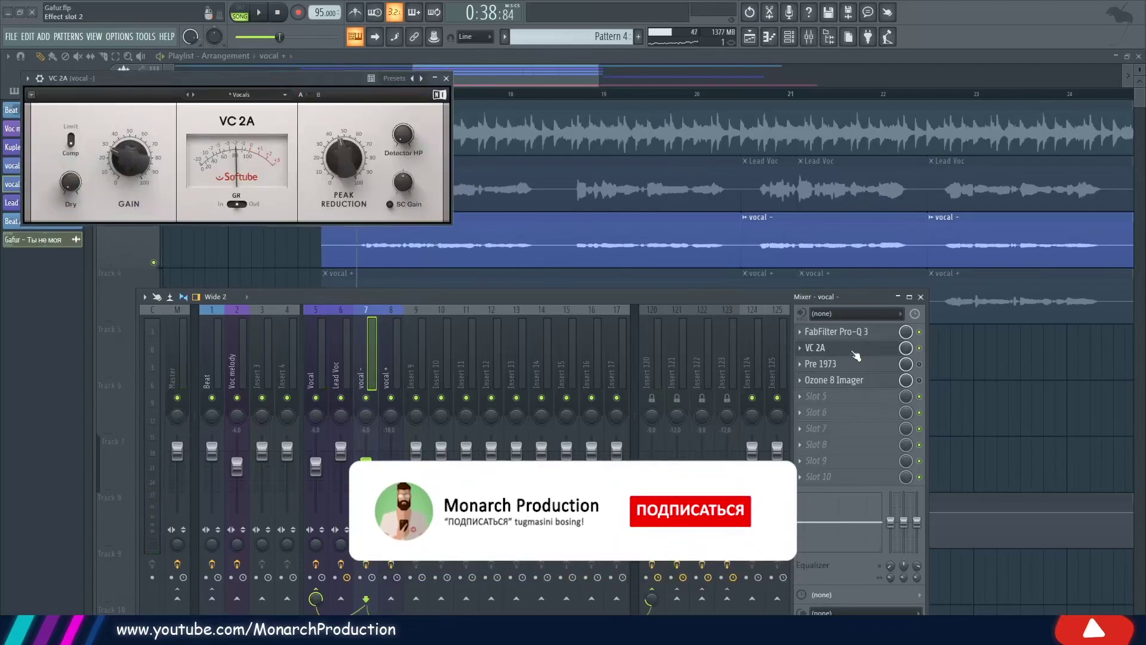
left_click(853, 351)
left_click(888, 369)
left_click(887, 369)
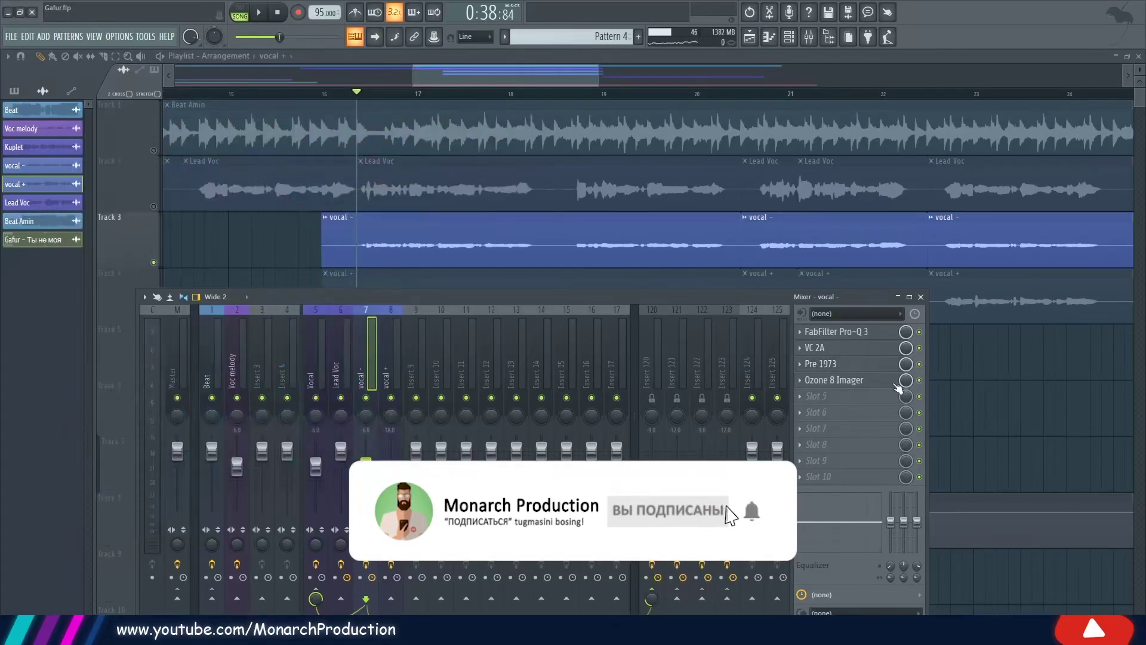
Review the Ozone 8 Imager on the "vocal -" channel and compare playback with the channel's effects bypassed and enabled
left_click(879, 381)
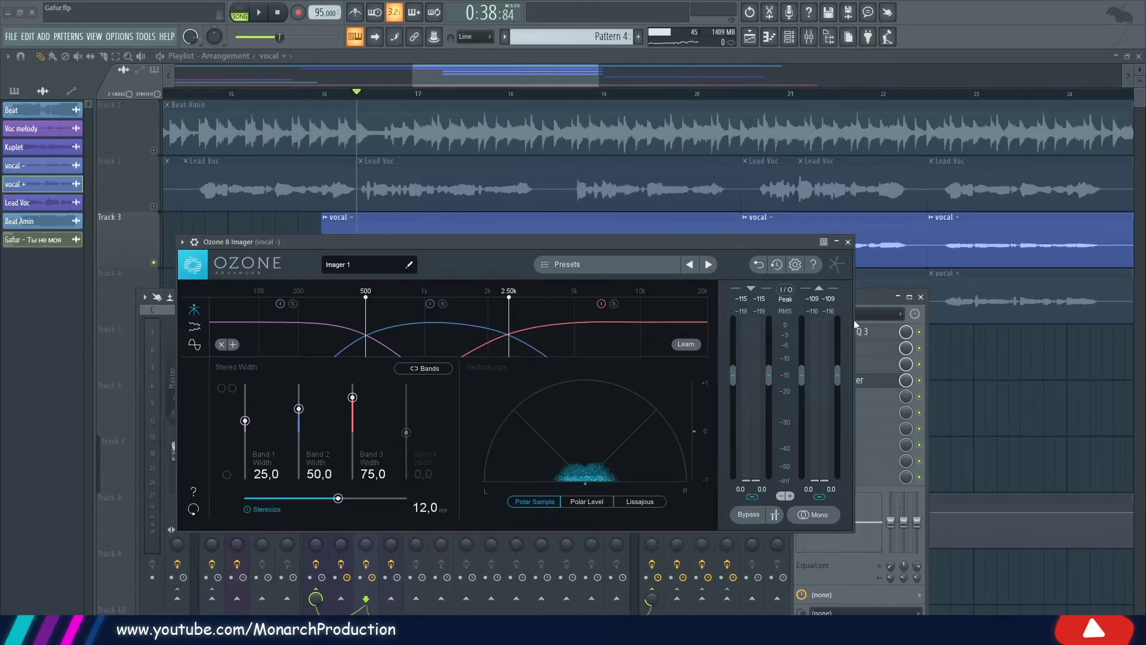
left_click(848, 243)
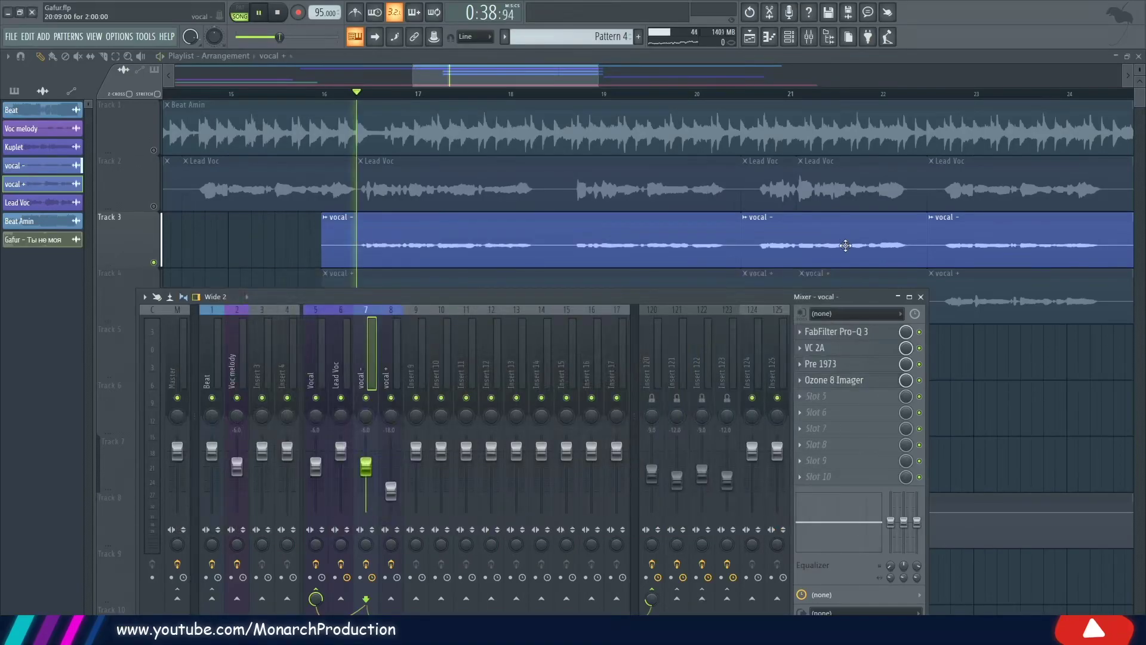
key("space")
key("space")
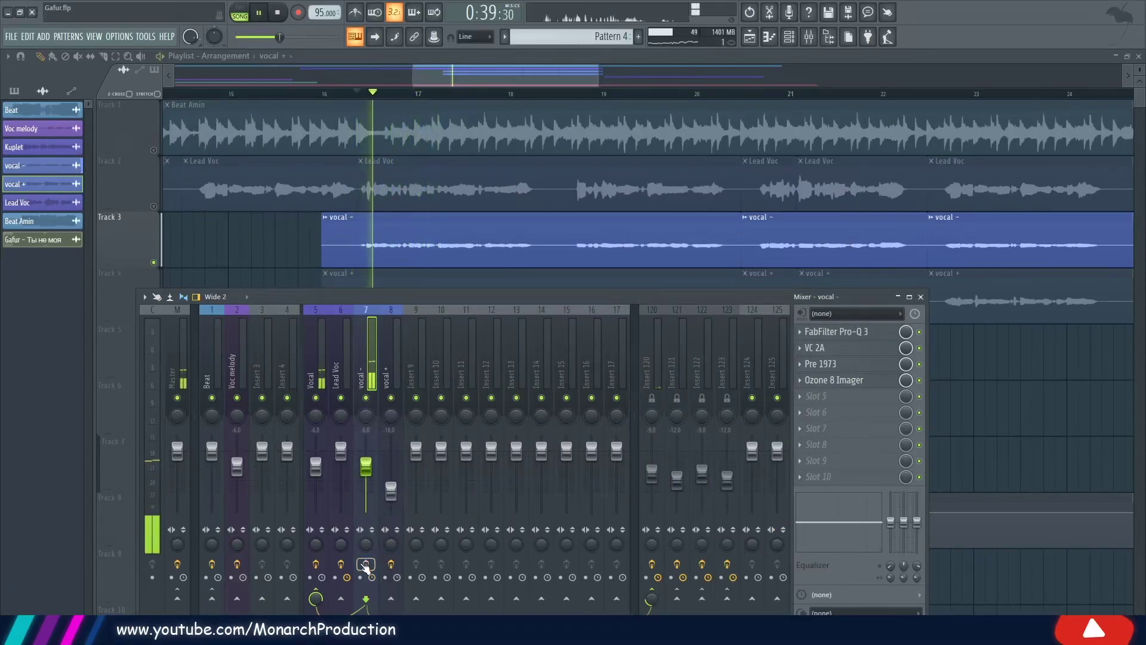
key("space")
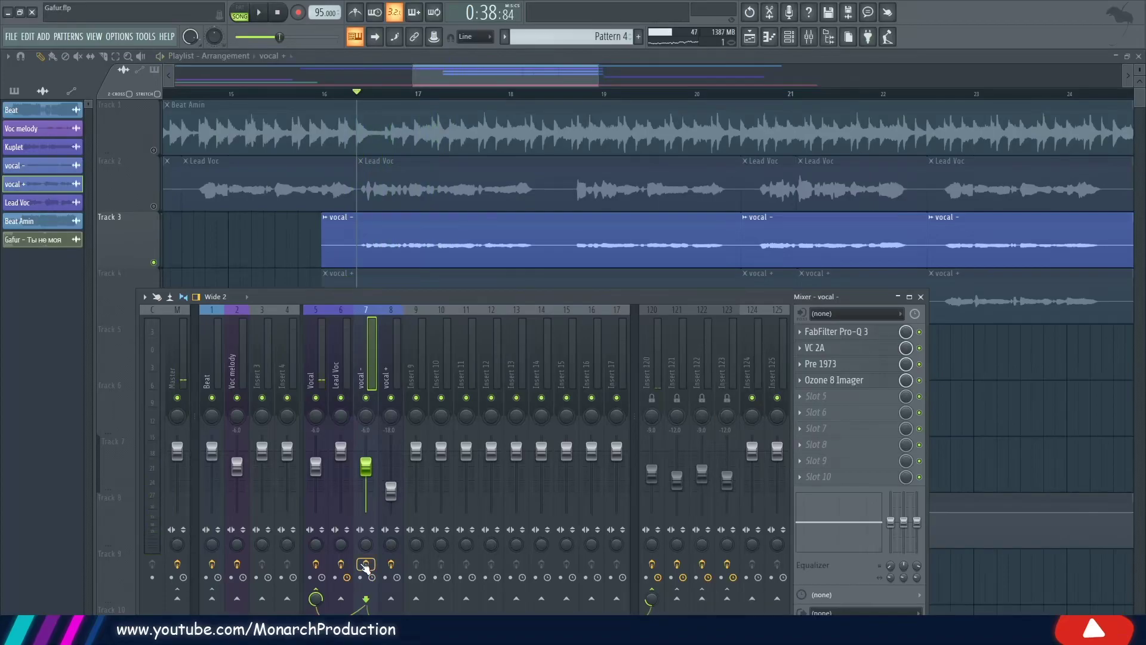
key("space")
key("space")
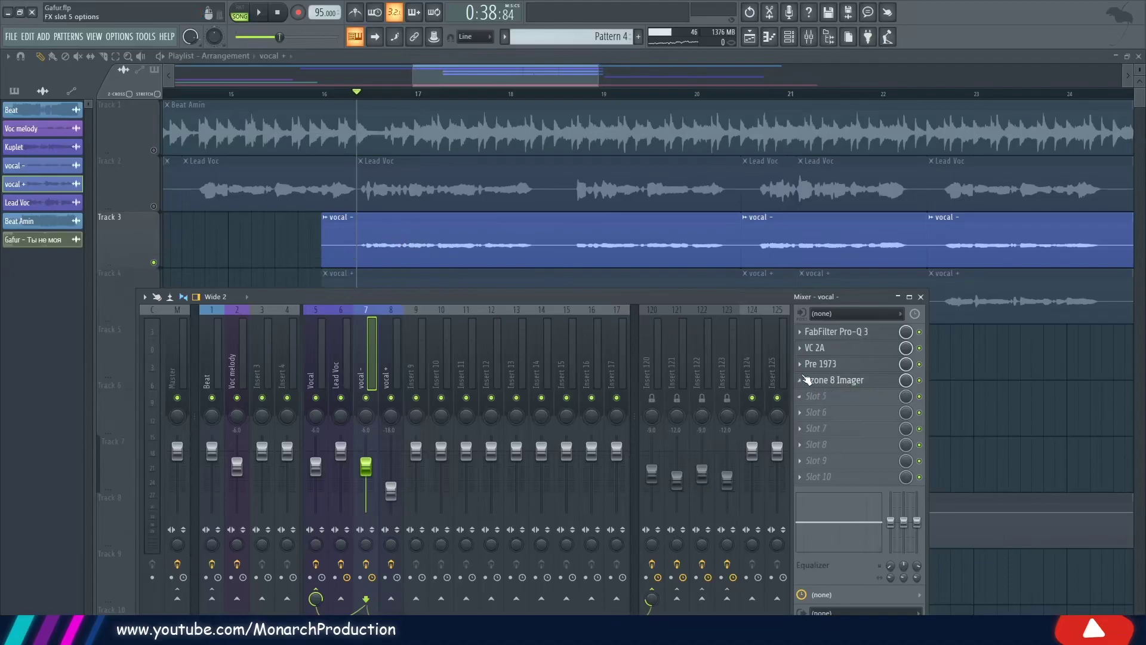
Solo the "vocal +" playlist track, play it, and show the "vocal +" channel in the mixer before stopping playback
scroll(377, 167, "down", 1)
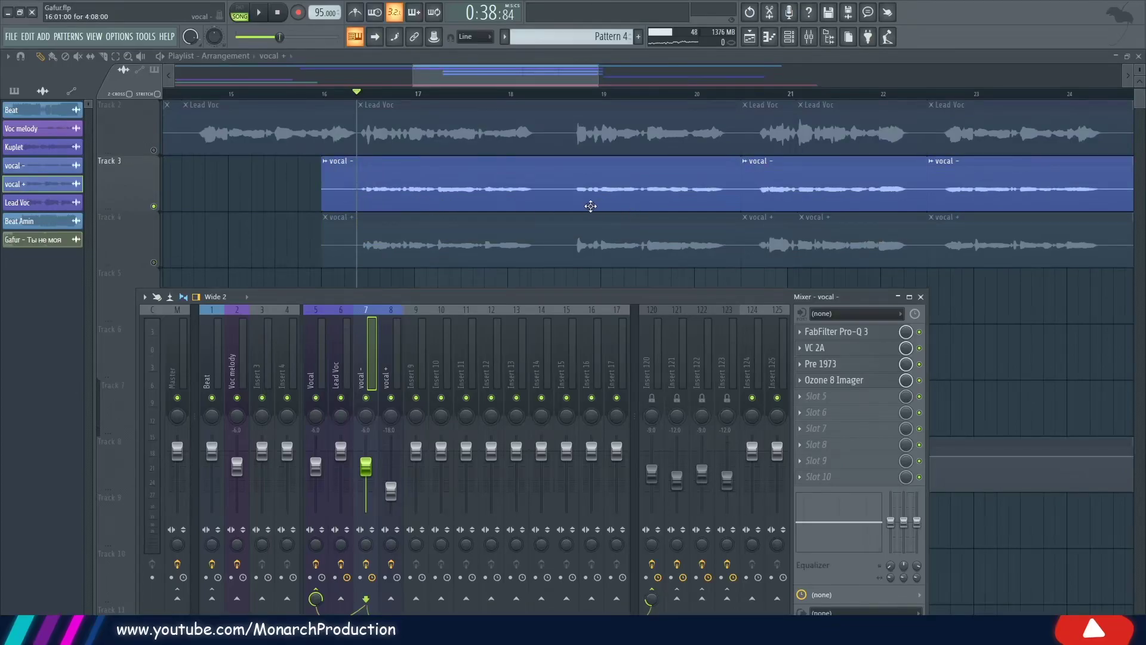
right_click(154, 263)
key("space")
key("F9")
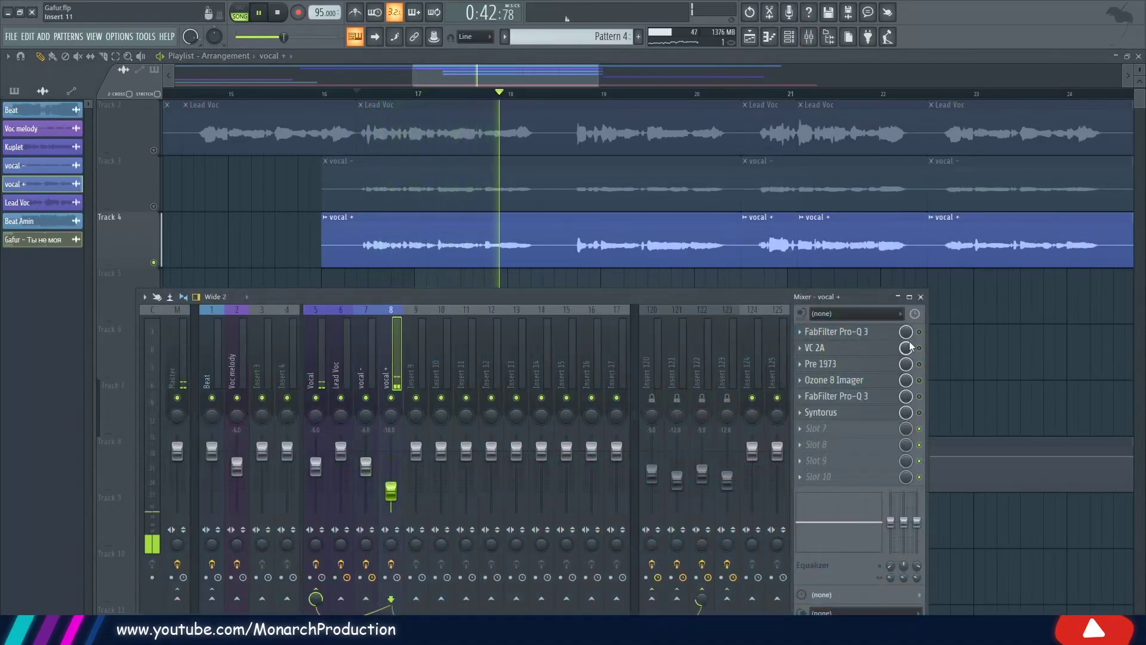
key("space")
Enable the first FabFilter Pro-Q 3 and the VC 2A compressor on the "vocal +" channel and check their settings
left_click(860, 333)
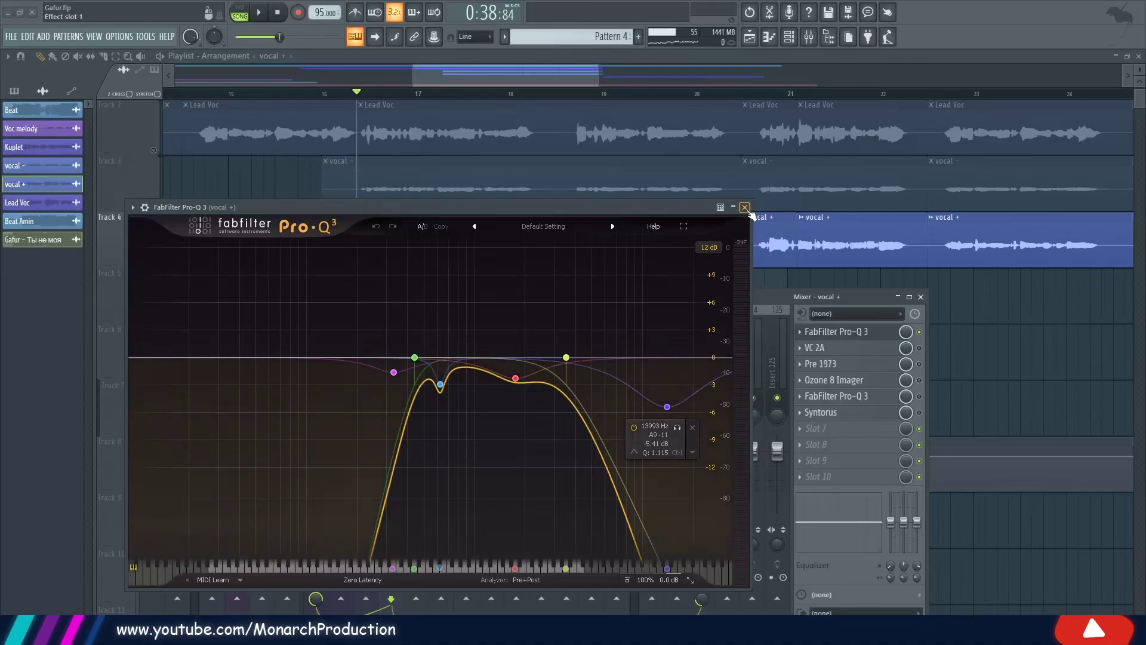
left_click(744, 207)
left_click(885, 351)
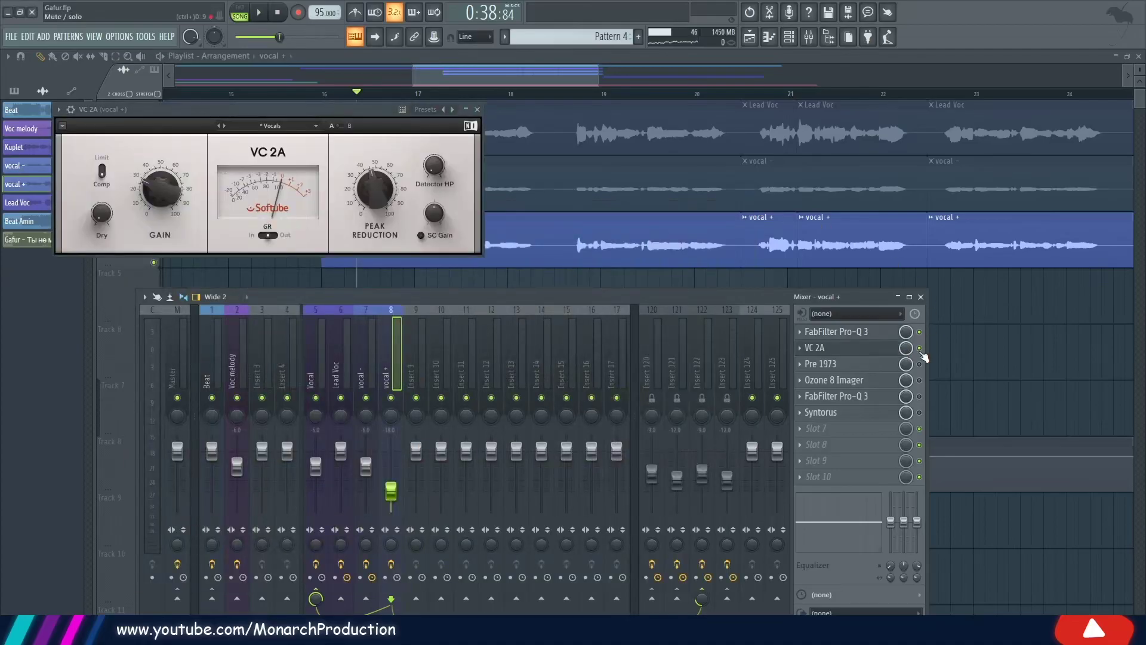
left_click(477, 109)
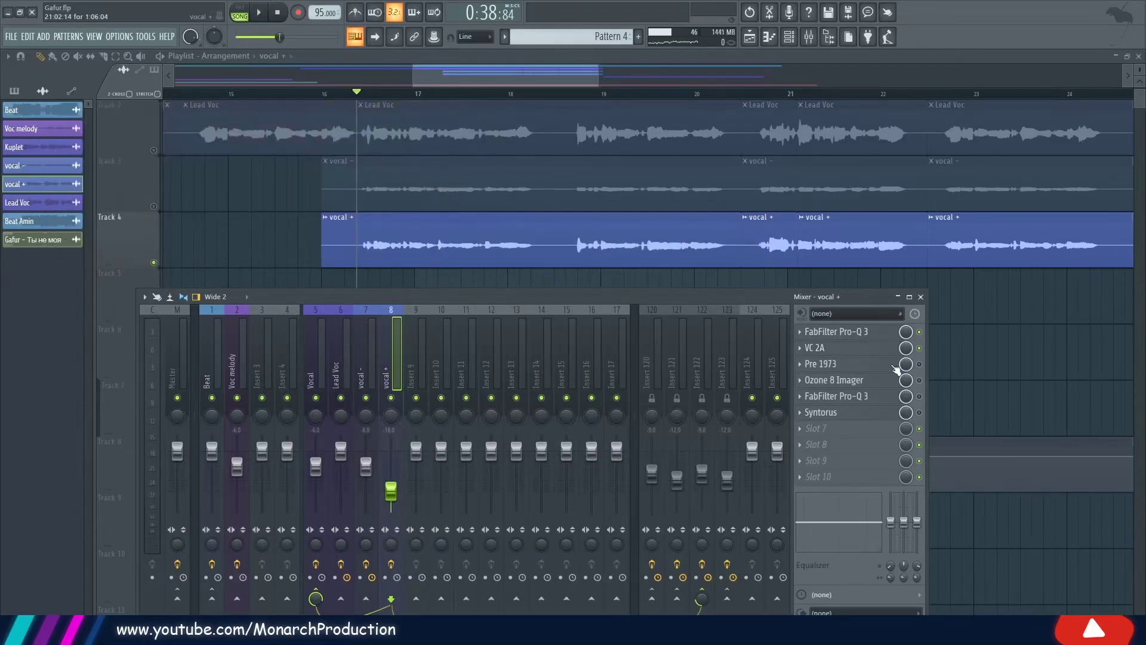
Enable the Pre 1973 and Ozone 8 Imager on the "vocal +" channel, and audition the stereo widening
left_click(821, 363)
left_click(570, 156)
left_click(836, 379)
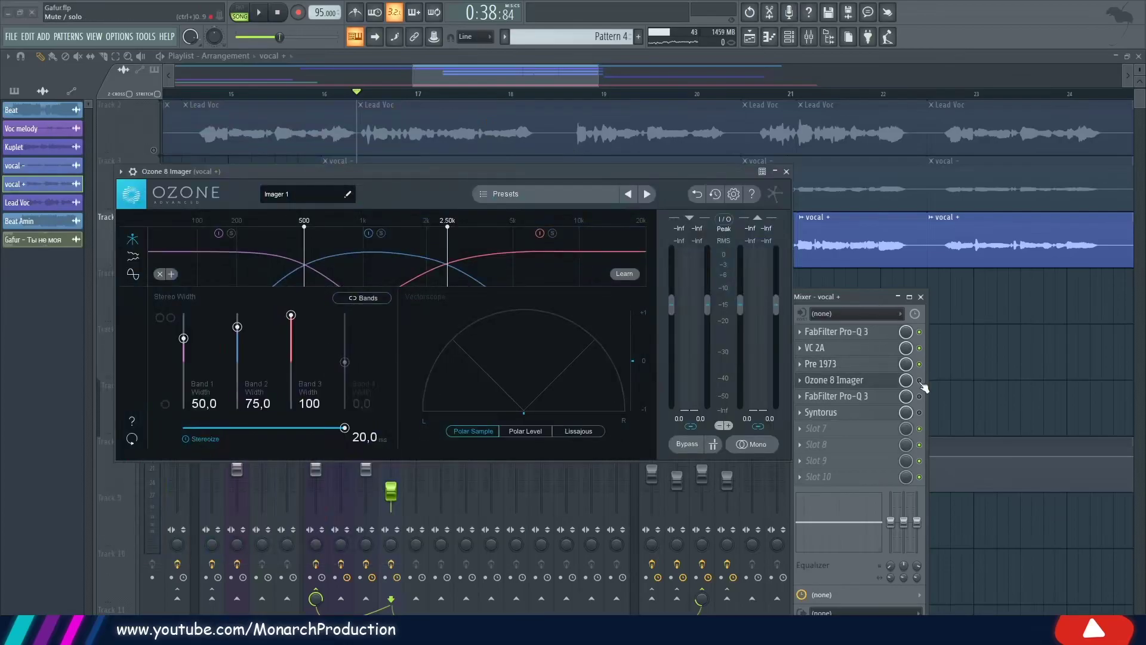
key("space")
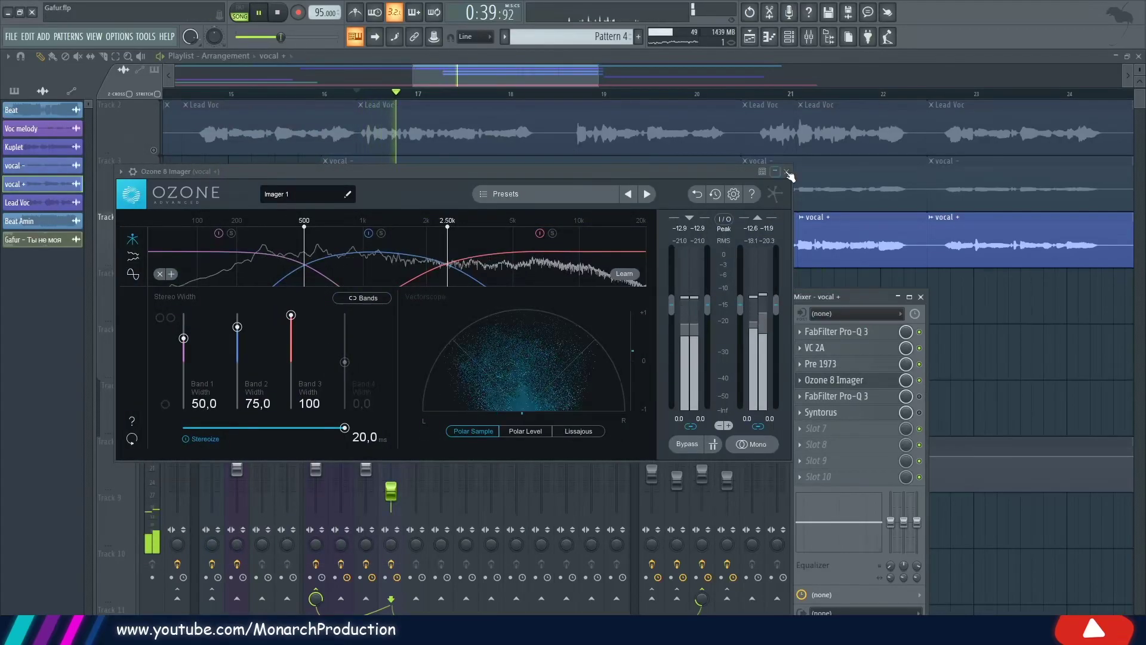
left_click(786, 171)
key("space")
Enable the second FabFilter Pro-Q 3 on the "vocal +" channel and audition its 1800 Hz band in solo
left_click(875, 397)
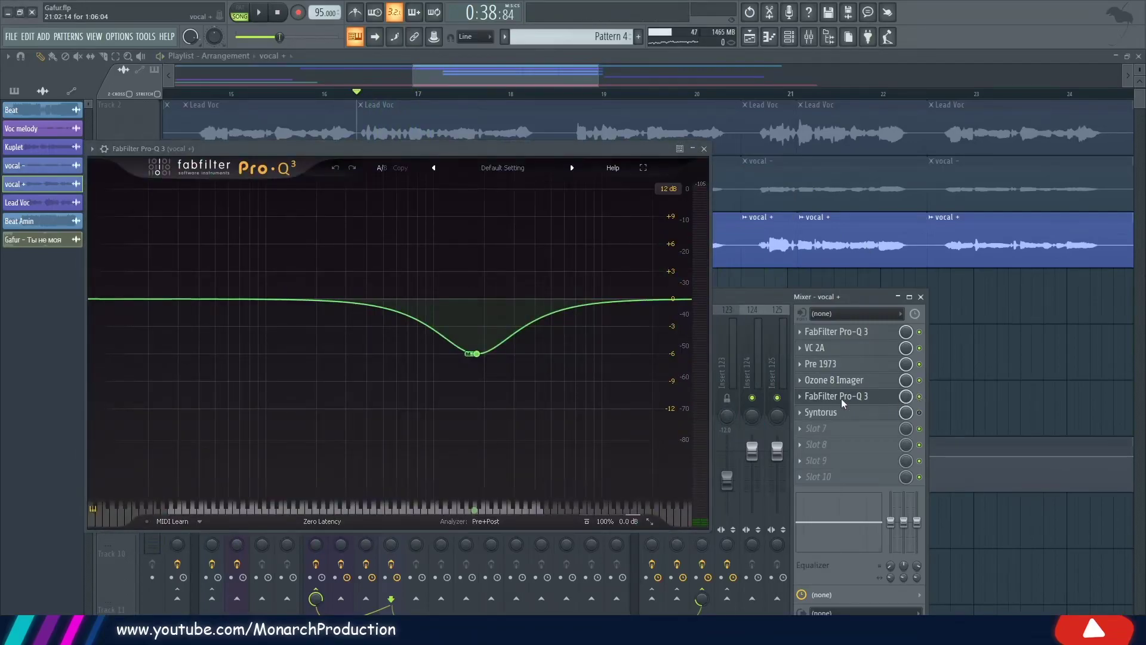
mouse_move(477, 352)
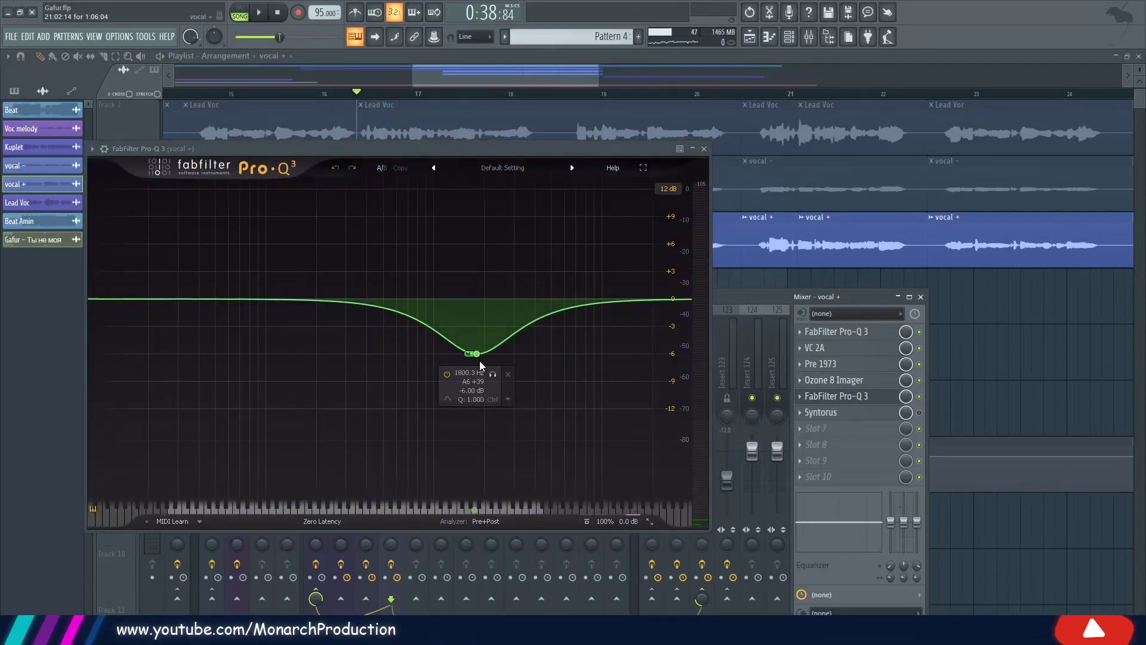
key("space")
left_click(492, 373)
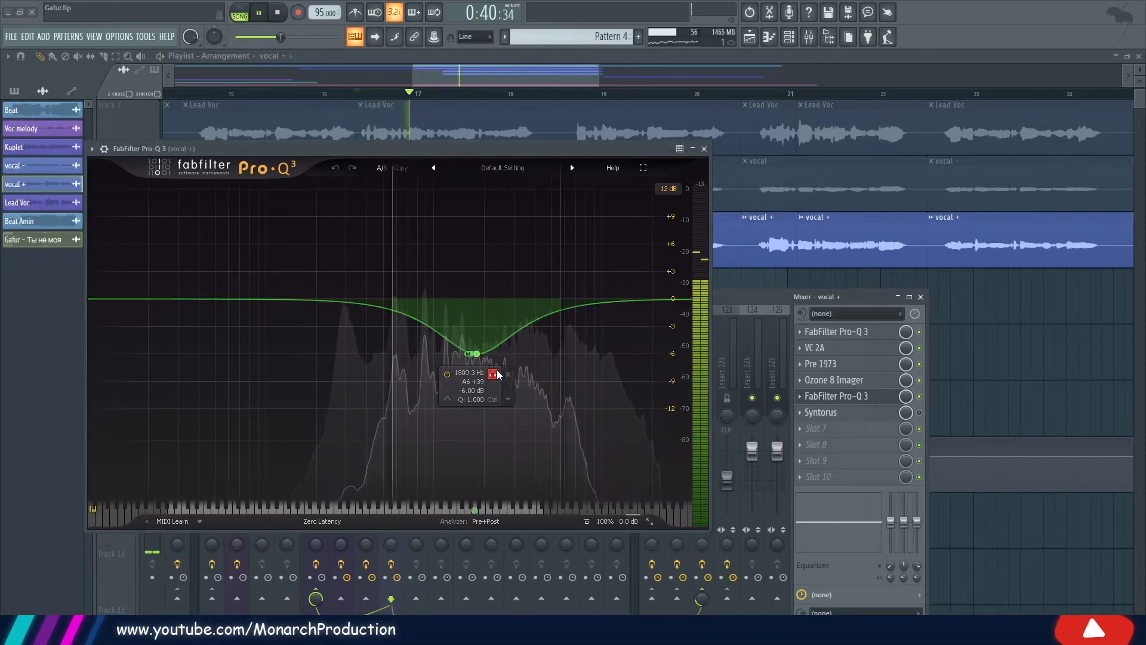
key("space")
mouse_move(471, 297)
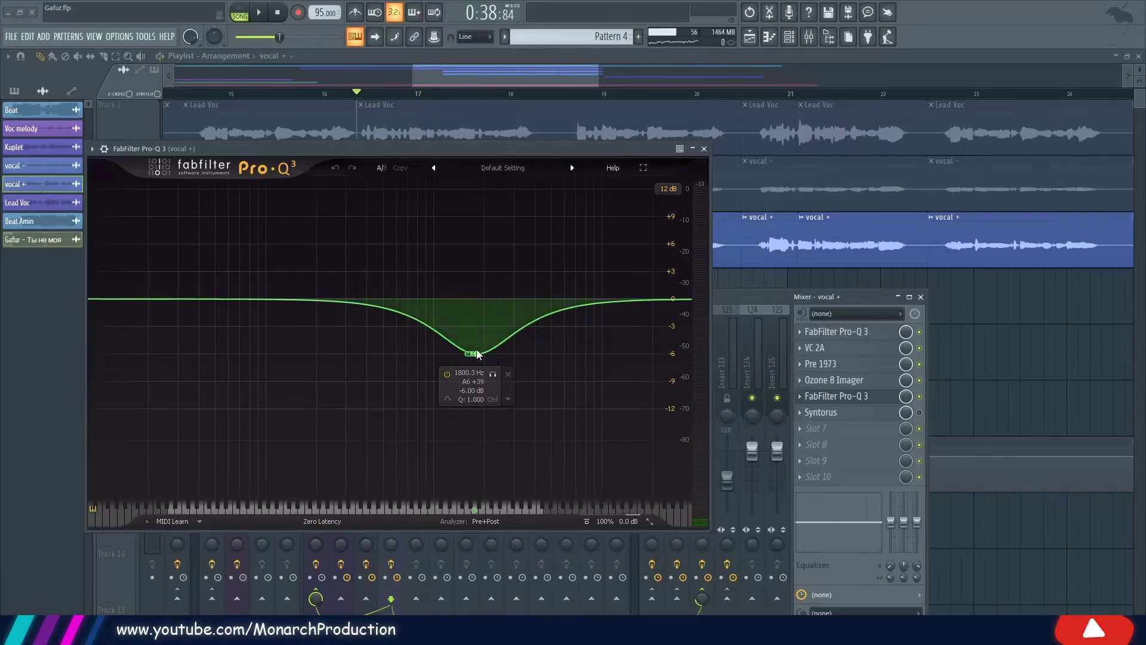
left_click(704, 149)
Enable the Syntorus chorus with the Warm Pad preset on the "vocal +" channel and audition it
left_click(863, 412)
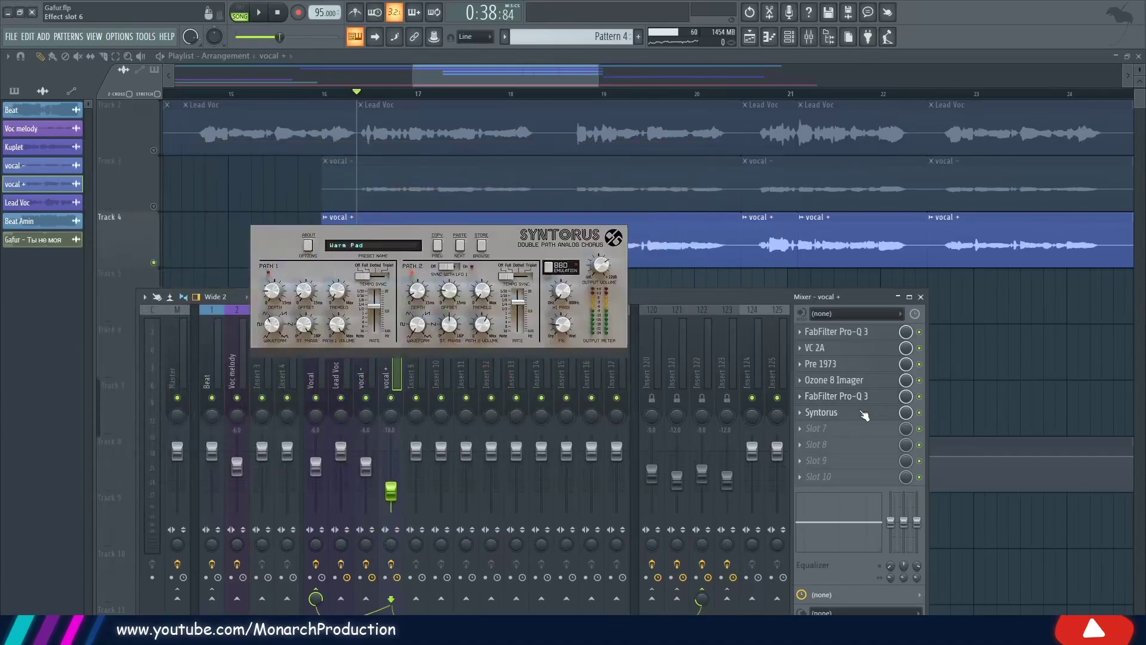
key("space")
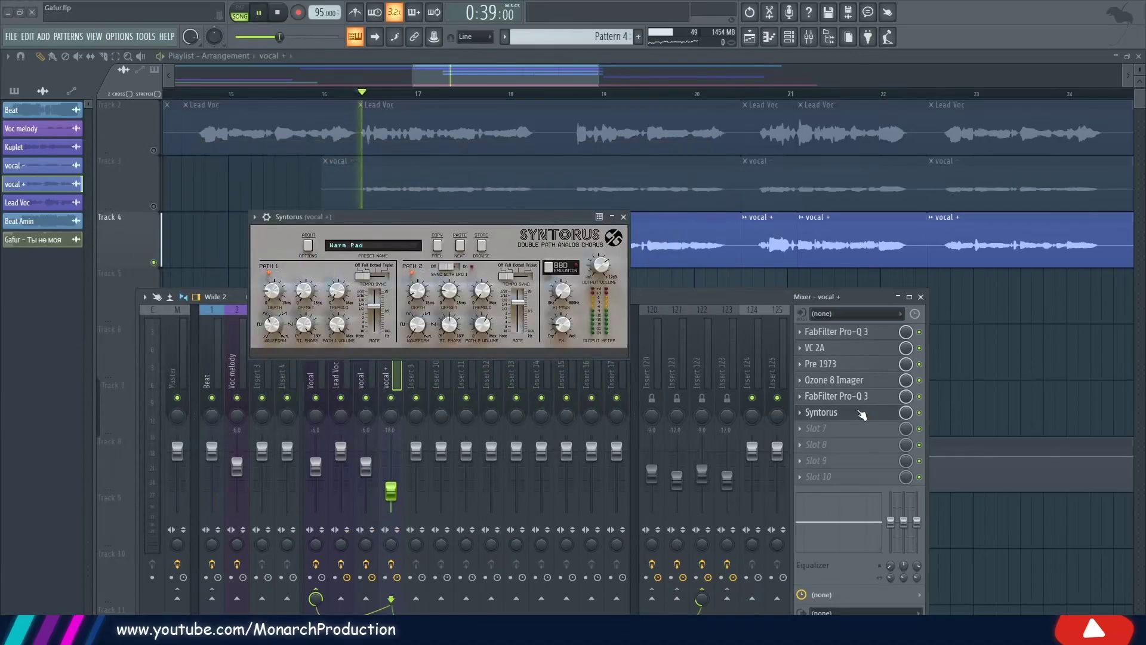
key("space")
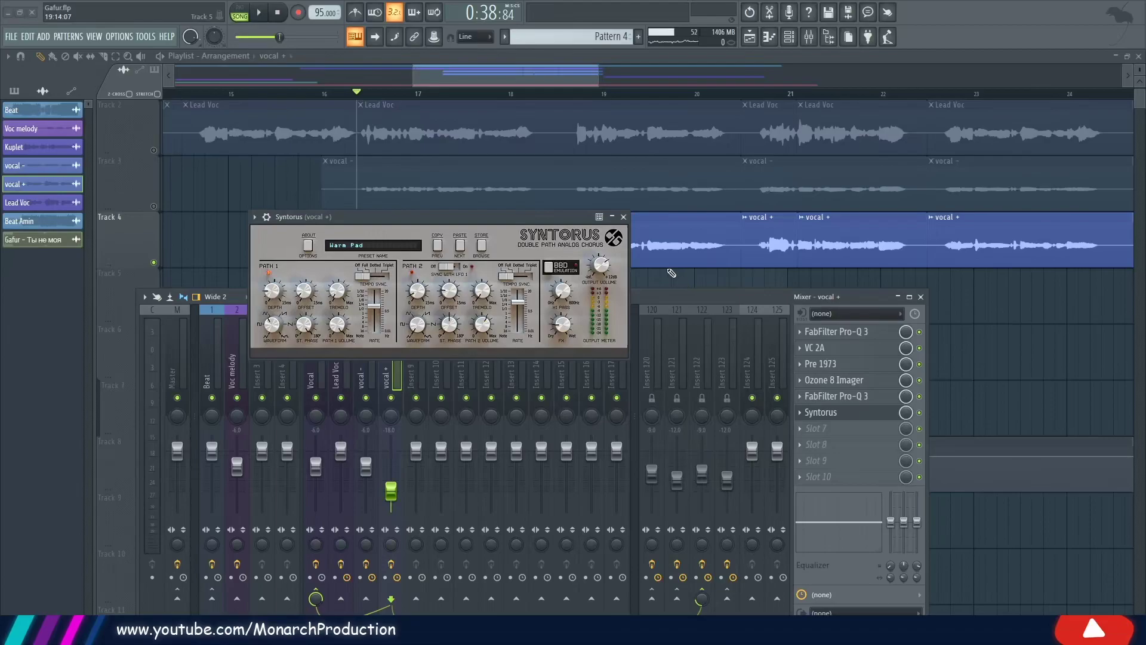
Close Syntorus and compare "vocal +" playback with the channel's effects bypassed and enabled
left_click(624, 216)
key("space")
key("space")
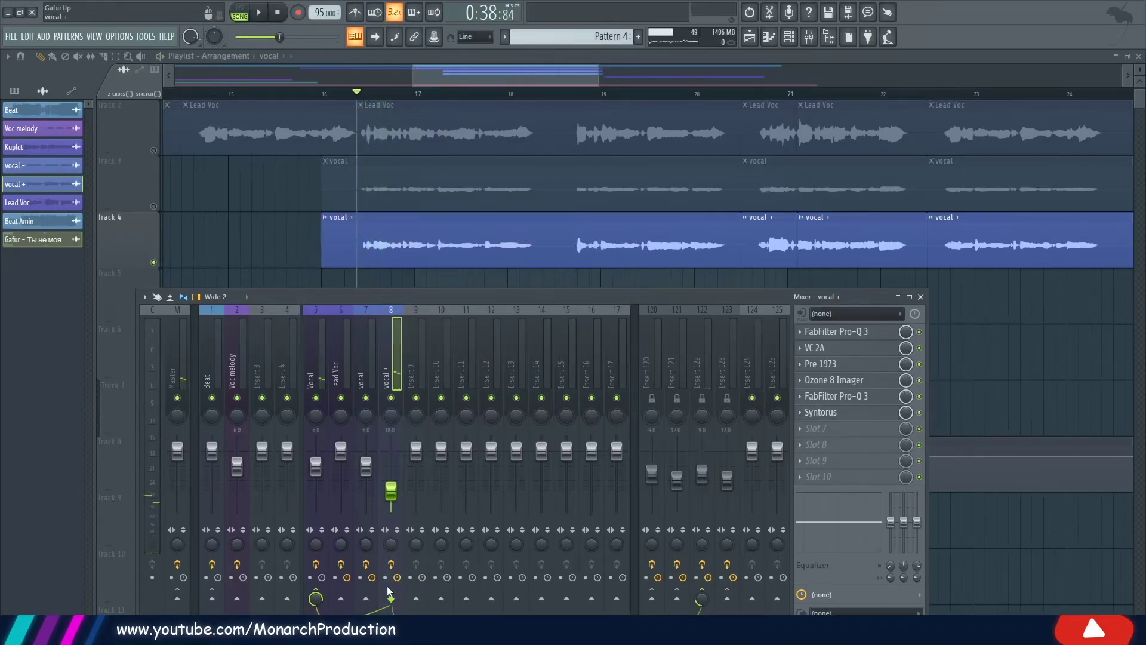
key("space")
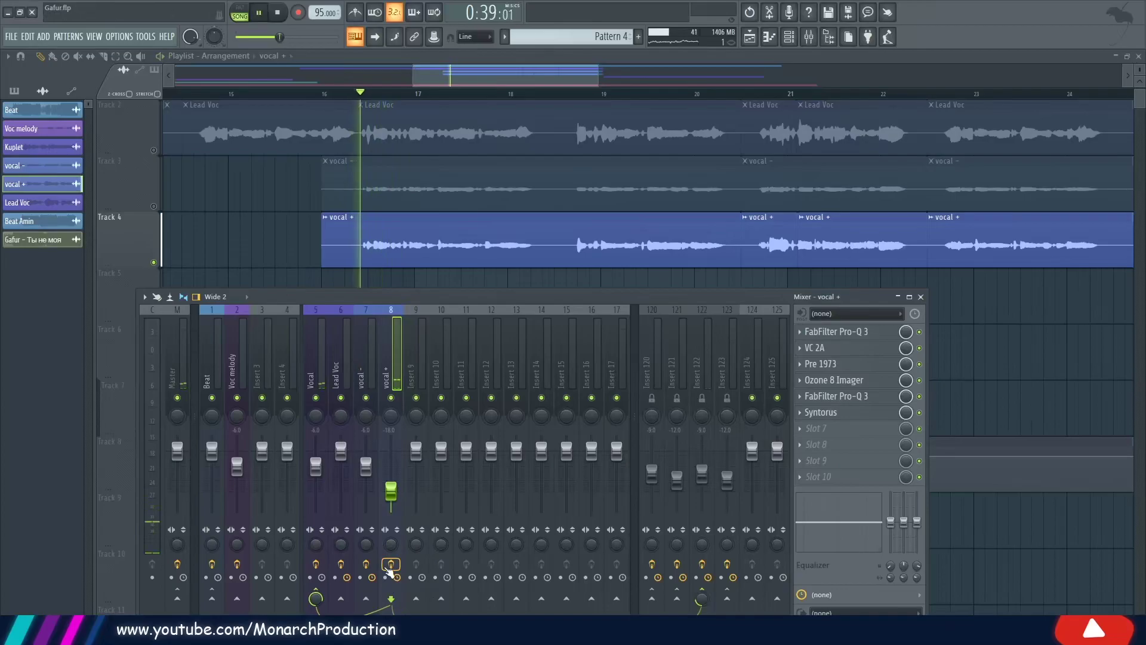
key("space")
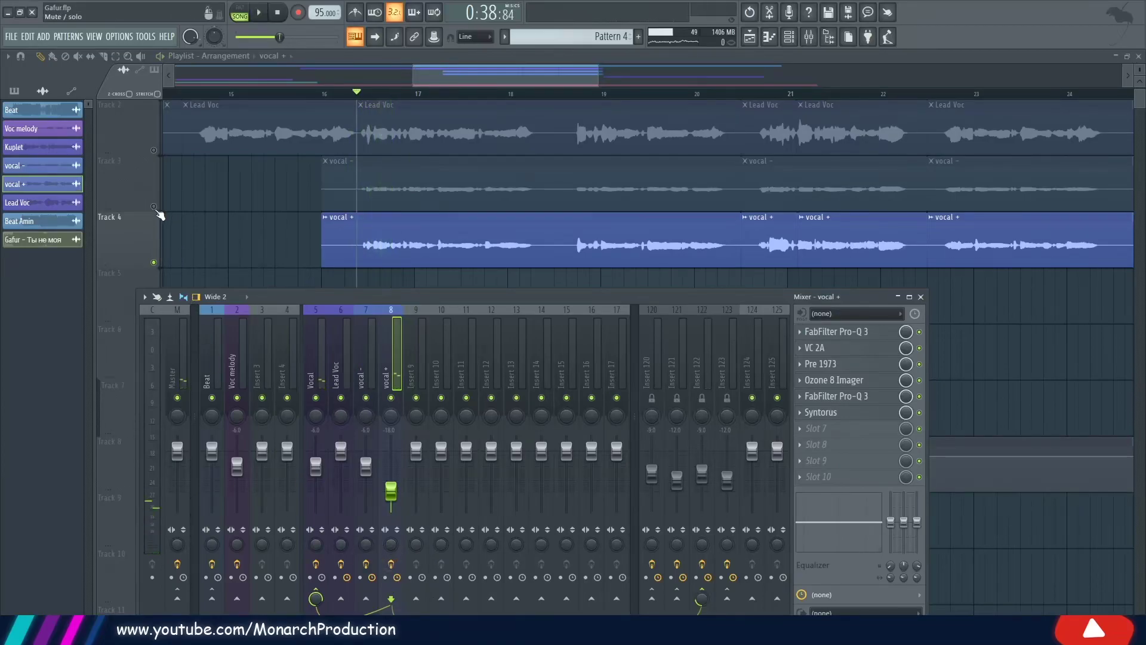
Unmute the "vocal -" and Lead Voc playlist tracks and play them together with "vocal +"
left_click(155, 207)
key("space")
left_click_drag(292, 309, 302, 365)
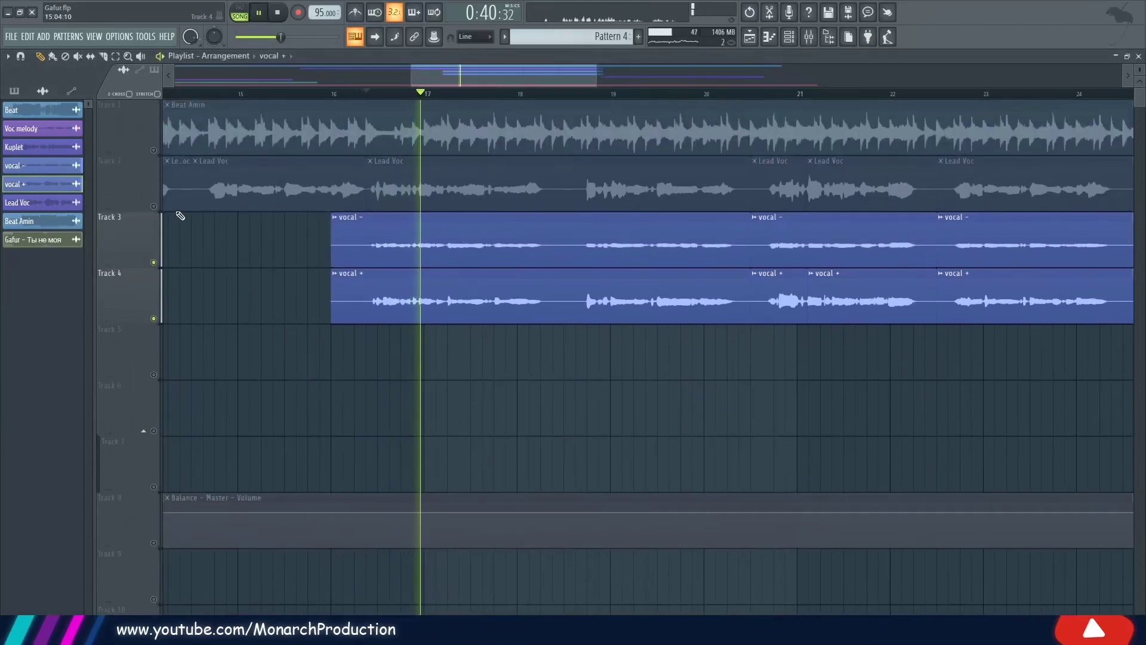
left_click(154, 207)
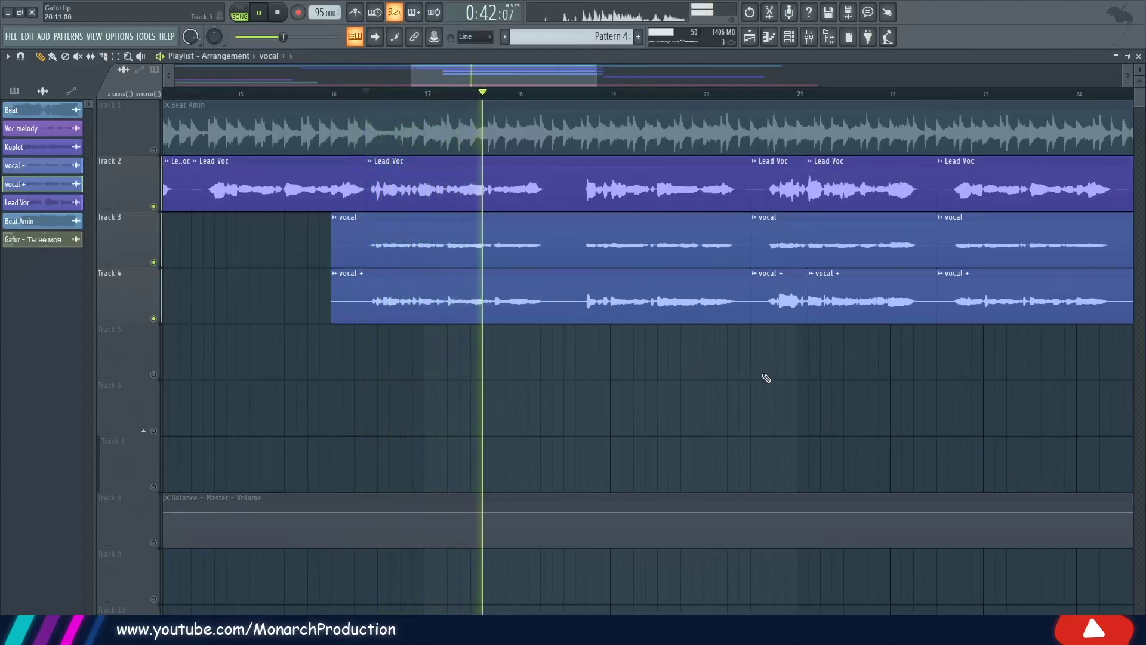
key("space")
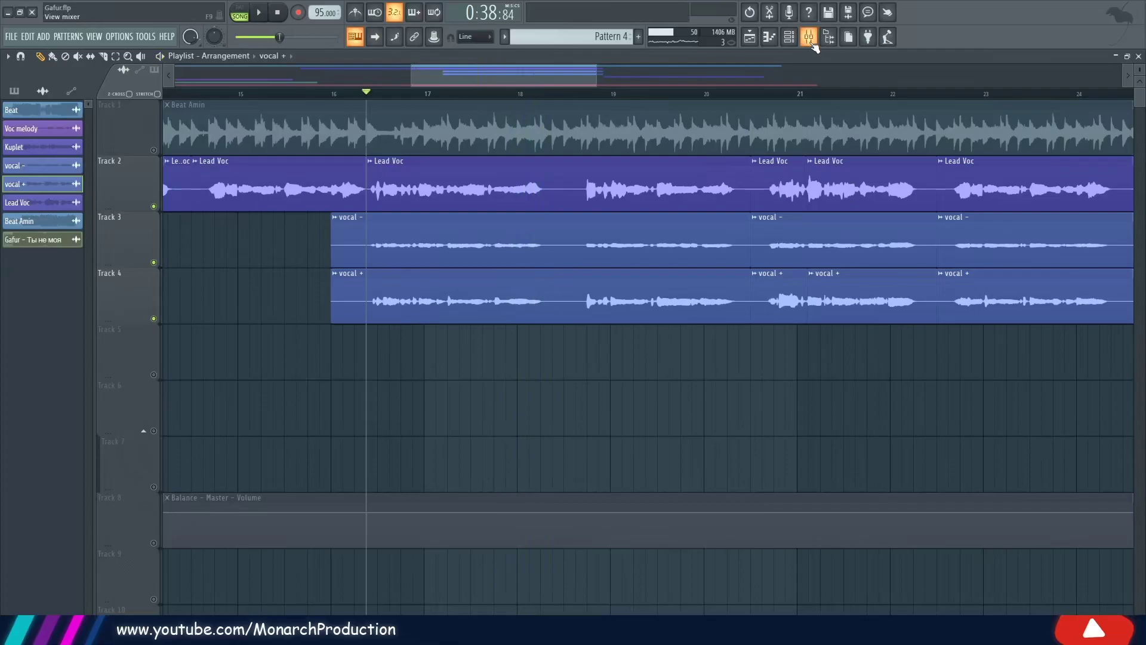
Select the Vocal bus in the mixer, enable its FabFilter Saturn, and audition the combined vocals
left_click(810, 41)
left_click(316, 327)
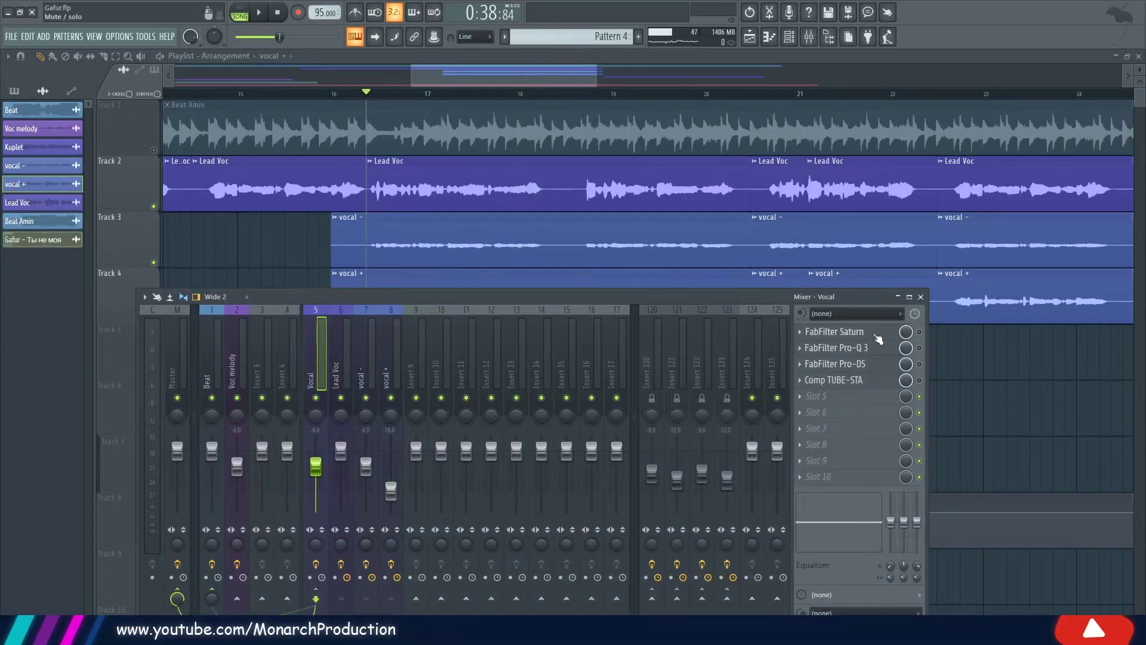
left_click(924, 334)
key("space")
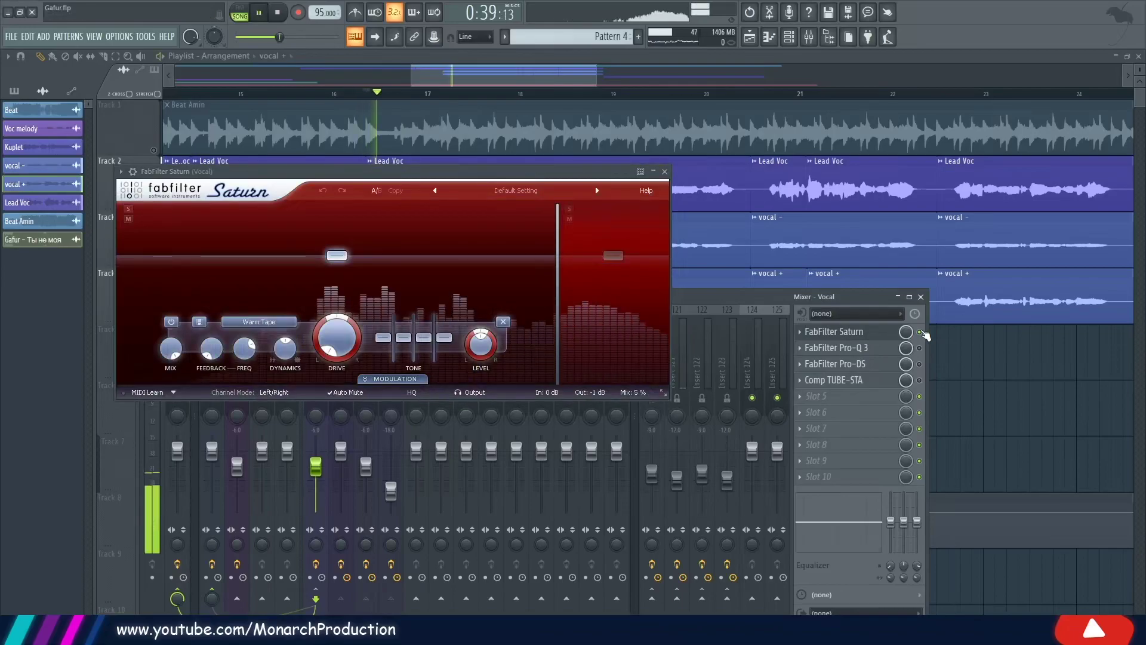
key("space")
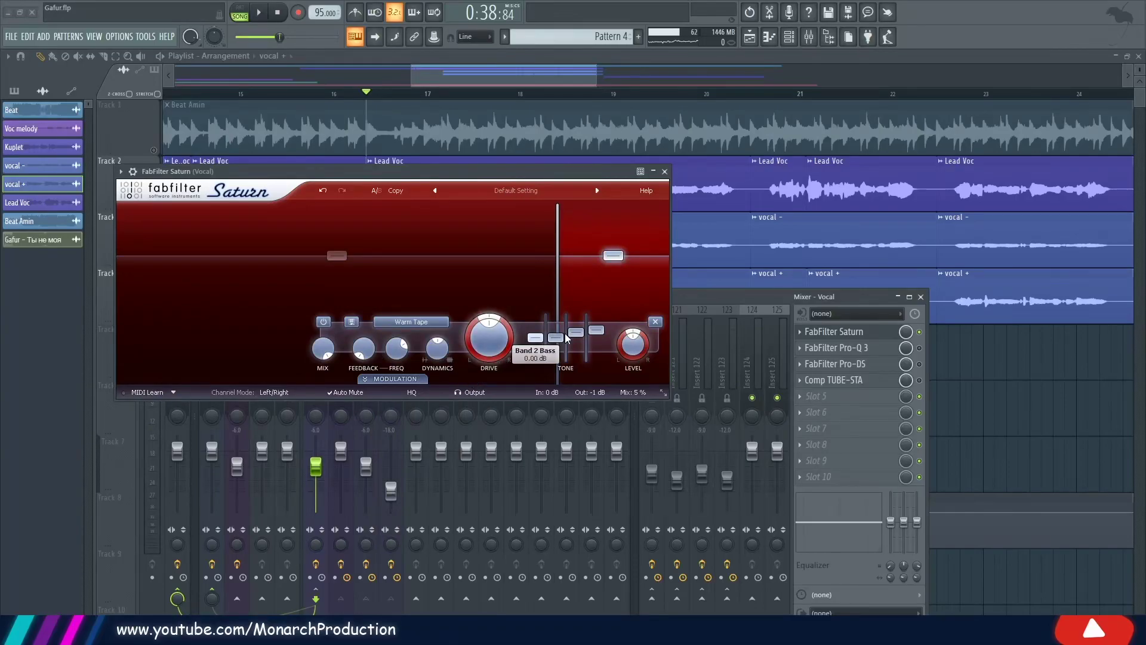
Audition FabFilter Saturn with its overall Mix raised to about 89%, restore the Mix to 5%, and close the plugin
mouse_move(632, 392)
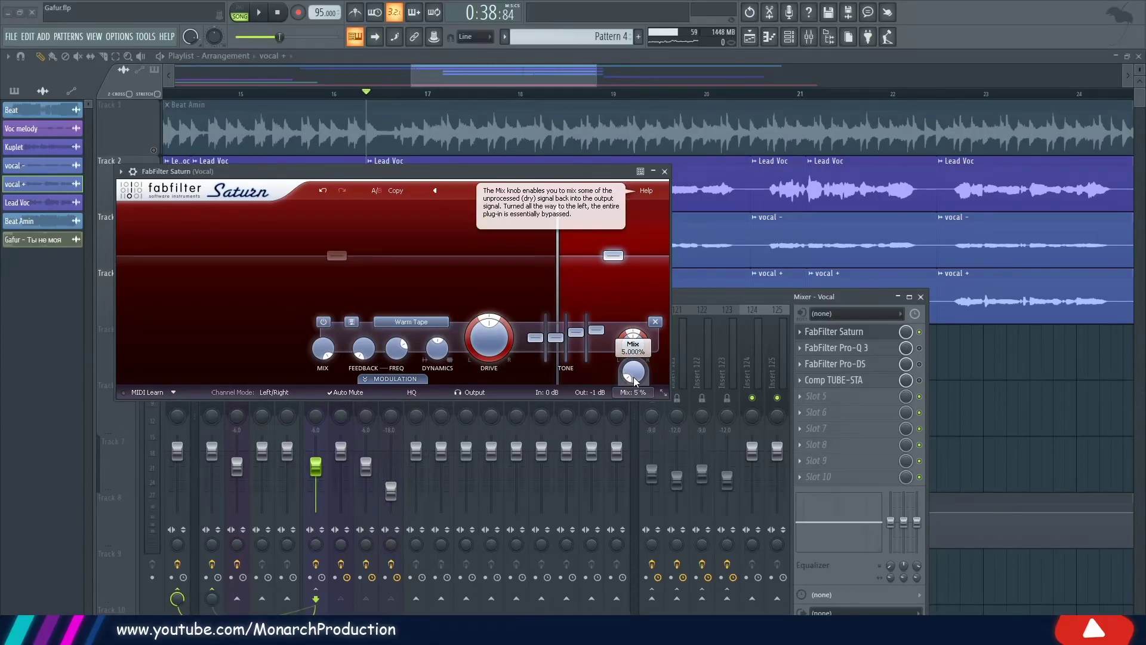
left_click_drag(636, 382, 599, 21)
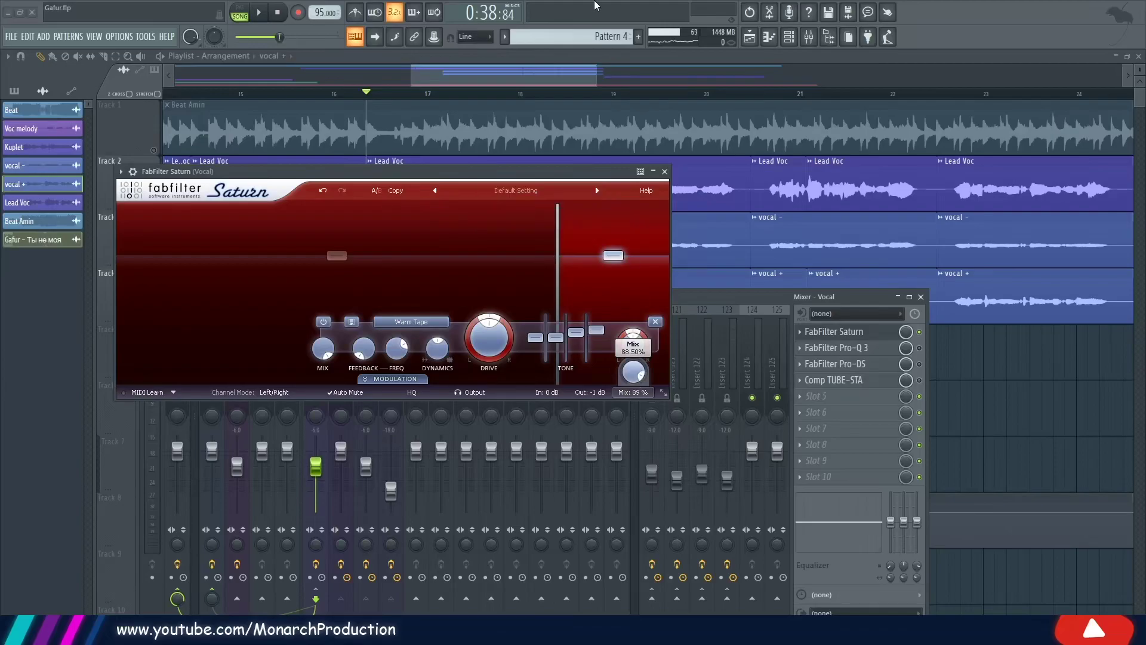
key("space")
mouse_move(631, 378)
type("5")
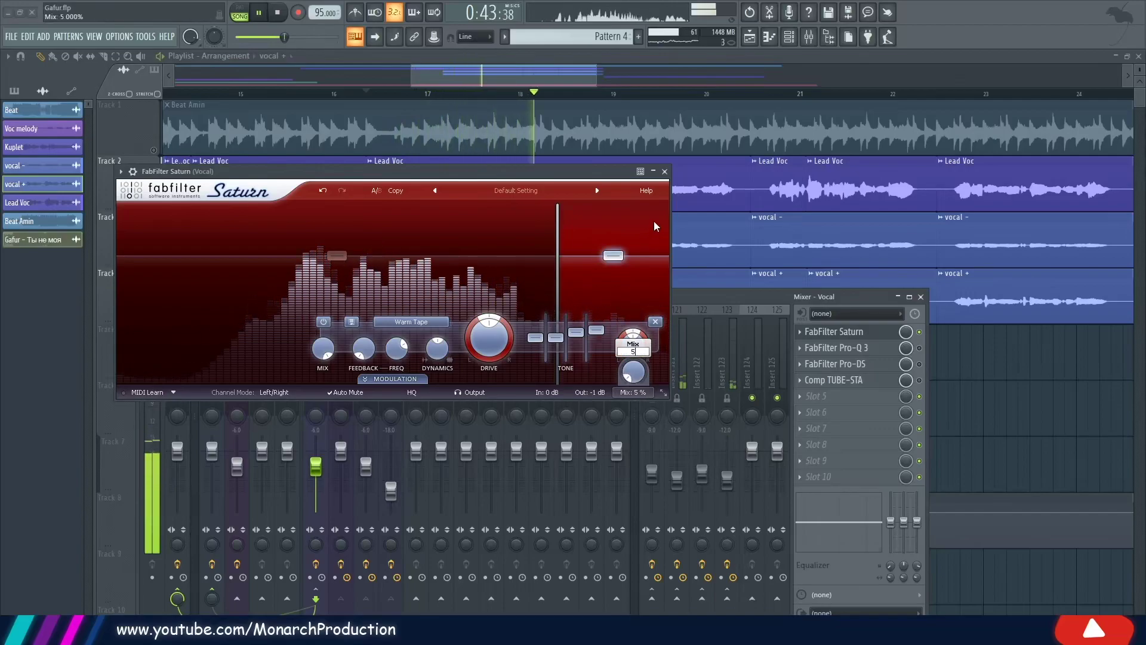
left_click(664, 171)
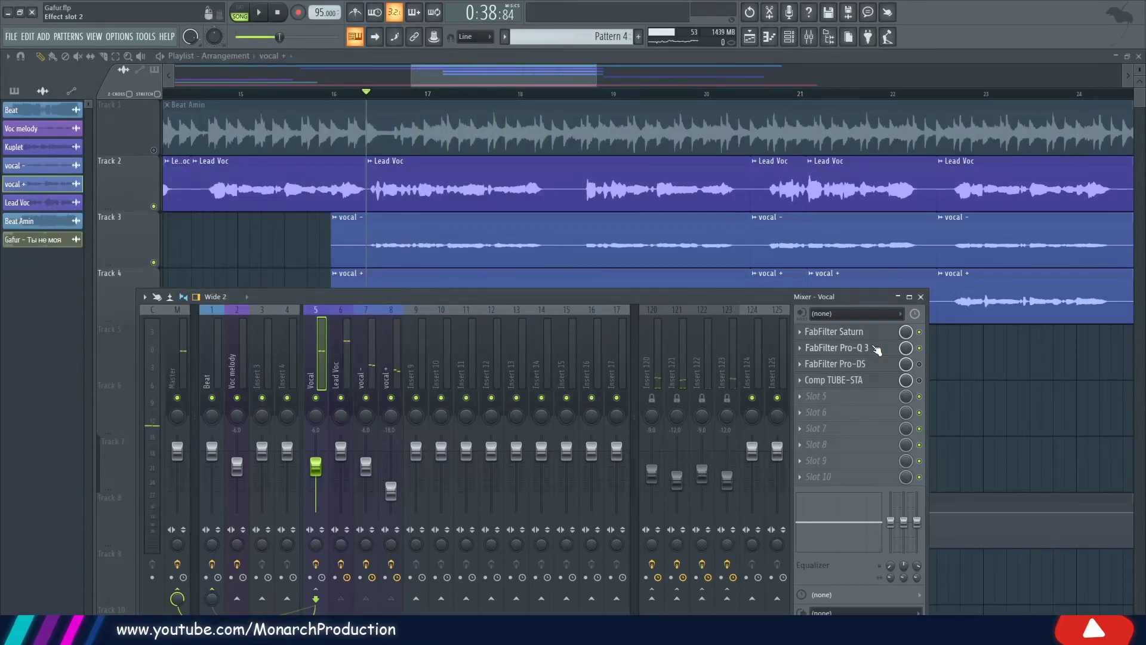
Enable FabFilter Pro-Q 3 and Pro-DS on the Vocal bus, check their settings, and start playback to audition the de-esser
left_click(876, 350)
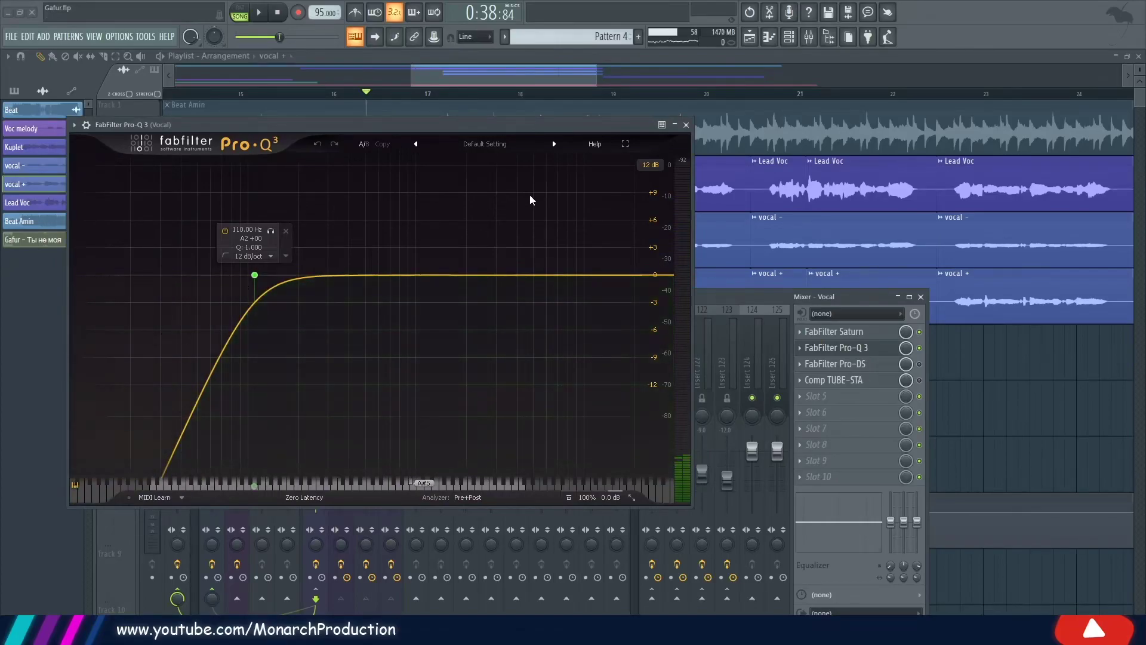
left_click(686, 125)
left_click(866, 363)
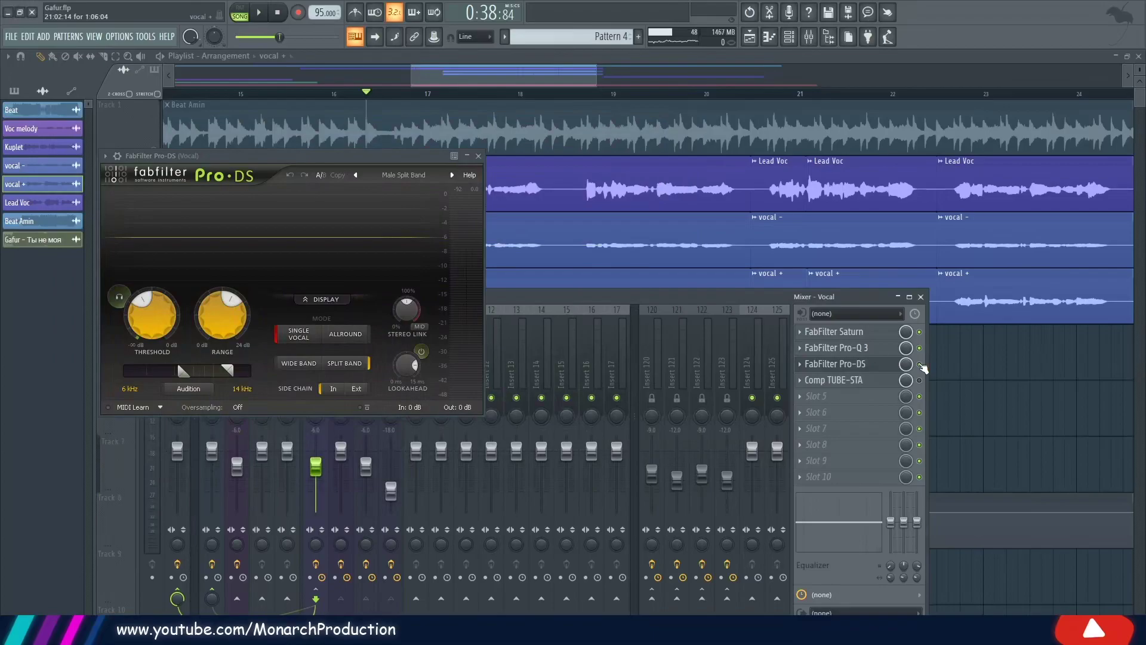
key("space")
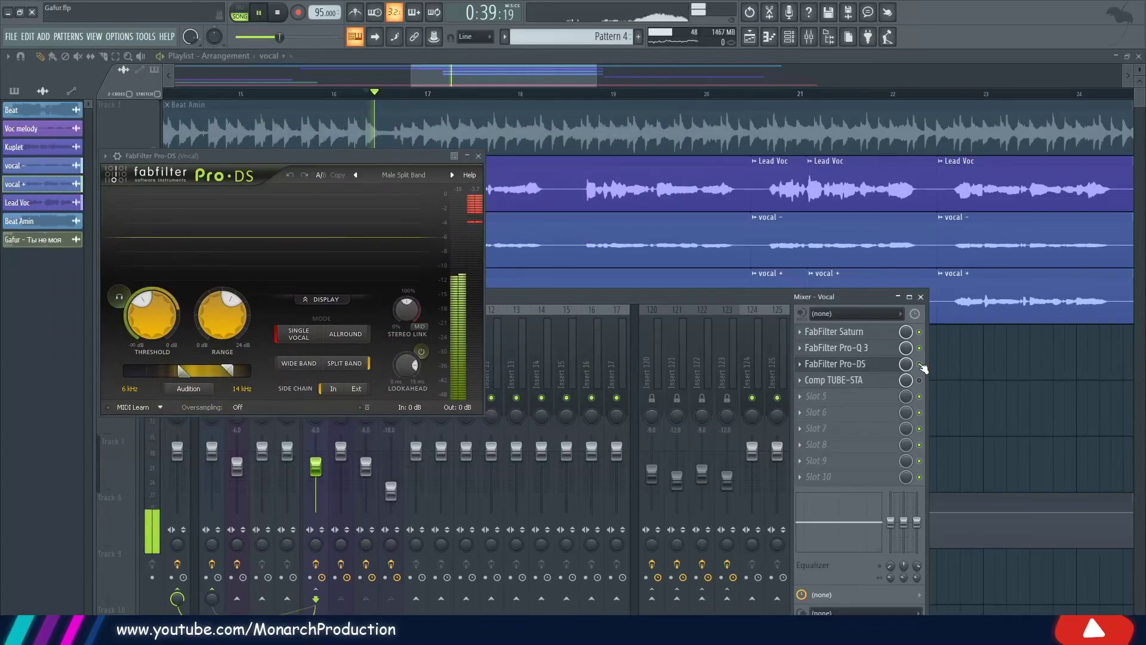
Close Pro-DS on the Vocal bus, then enable Comp TUBE-STA and audition the vocals through it
key("space")
left_click(478, 156)
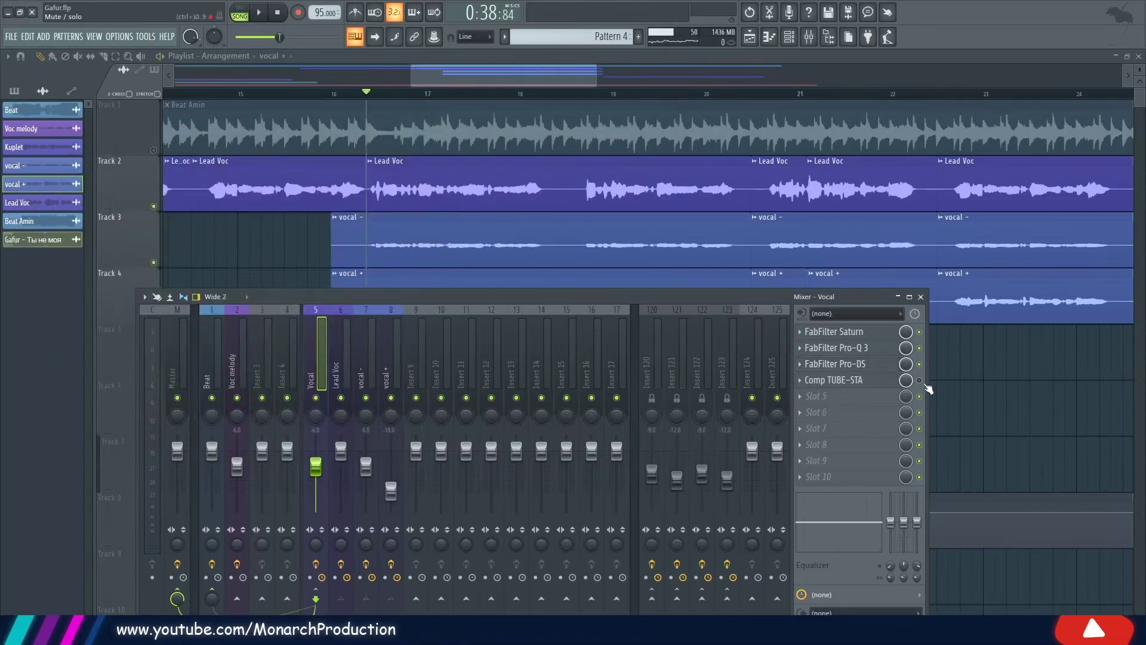
left_click(858, 380)
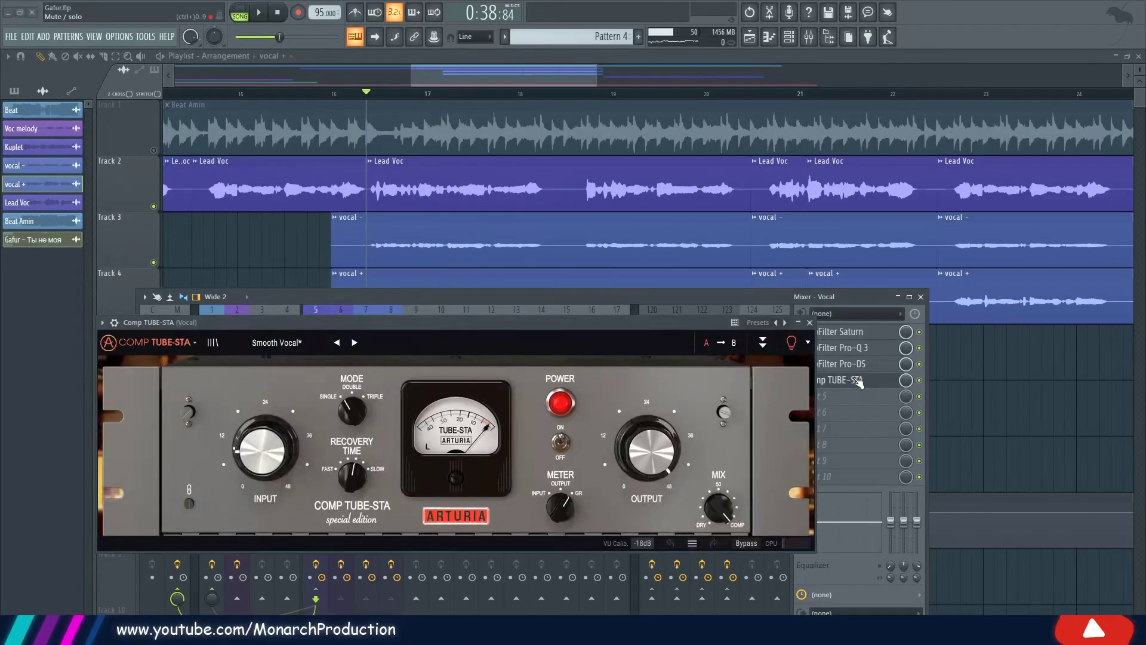
key("space")
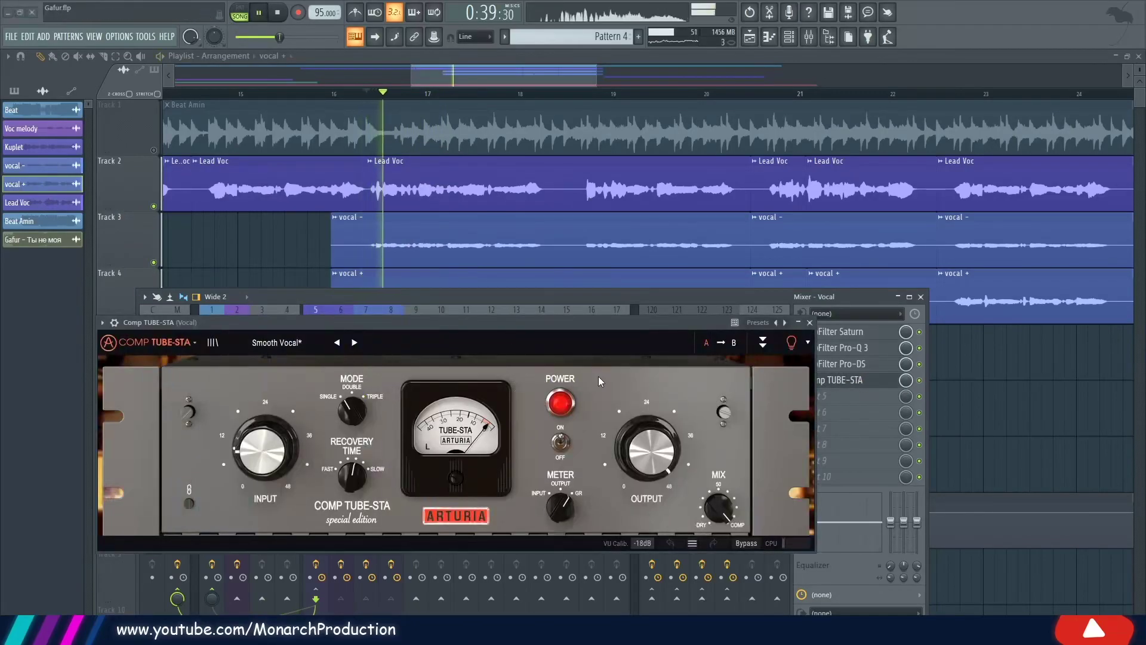
key("space")
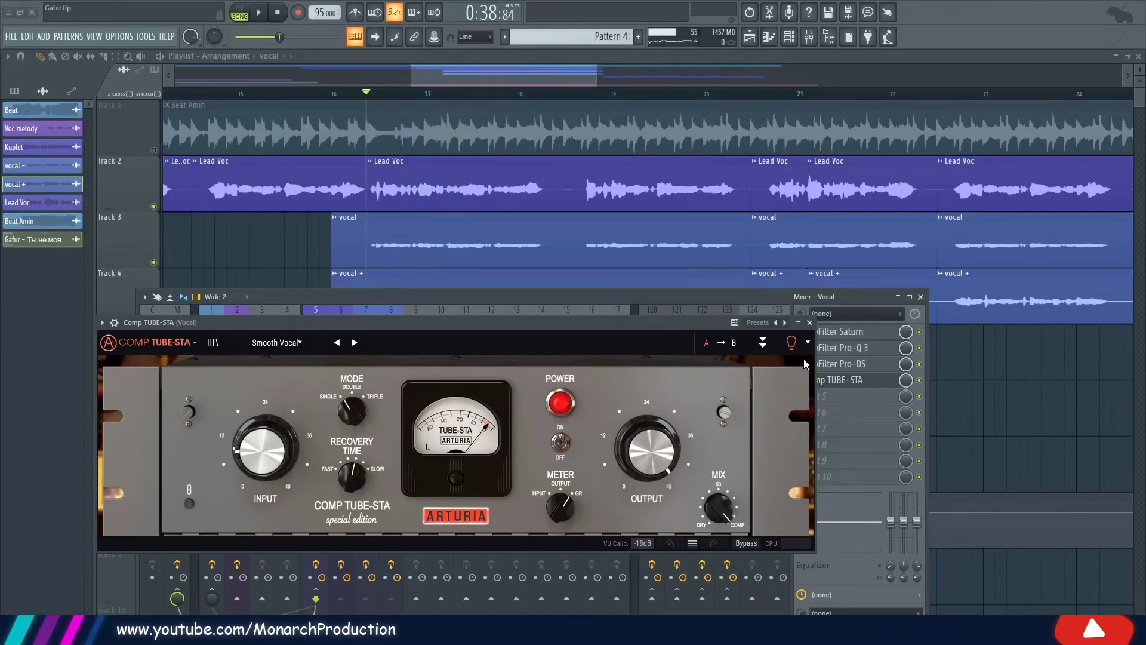
left_click(810, 323)
Play the vocals through the complete Vocal bus chain, checking the playlist tracks, and move the mixer window higher
key("space")
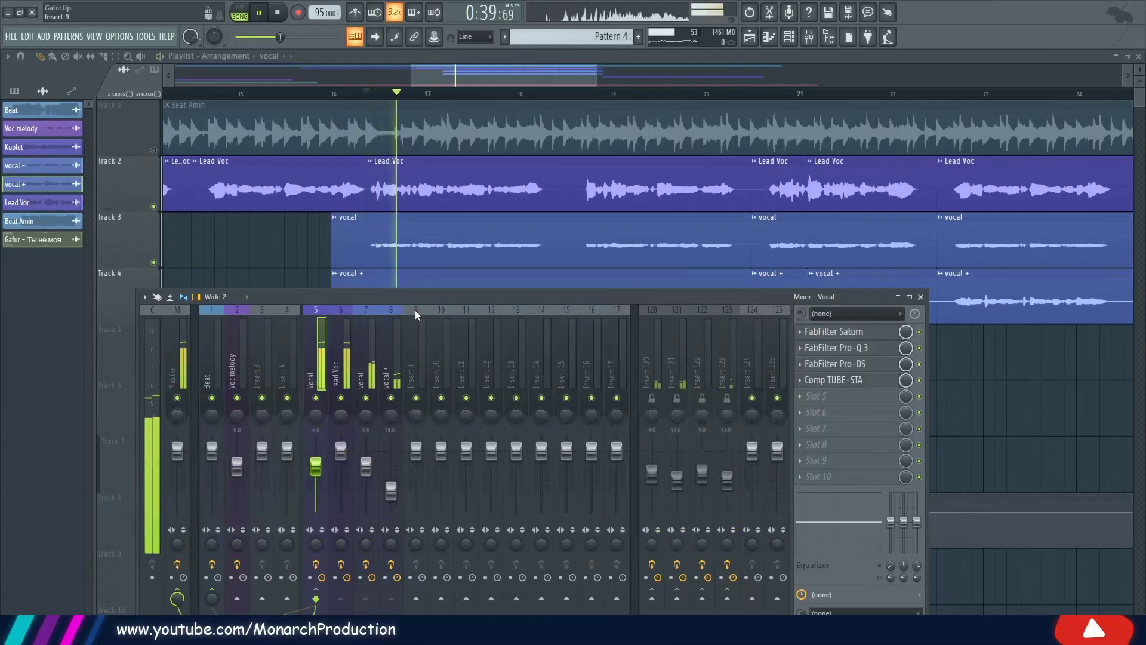
key("F9")
scroll(478, 282, "down", 4)
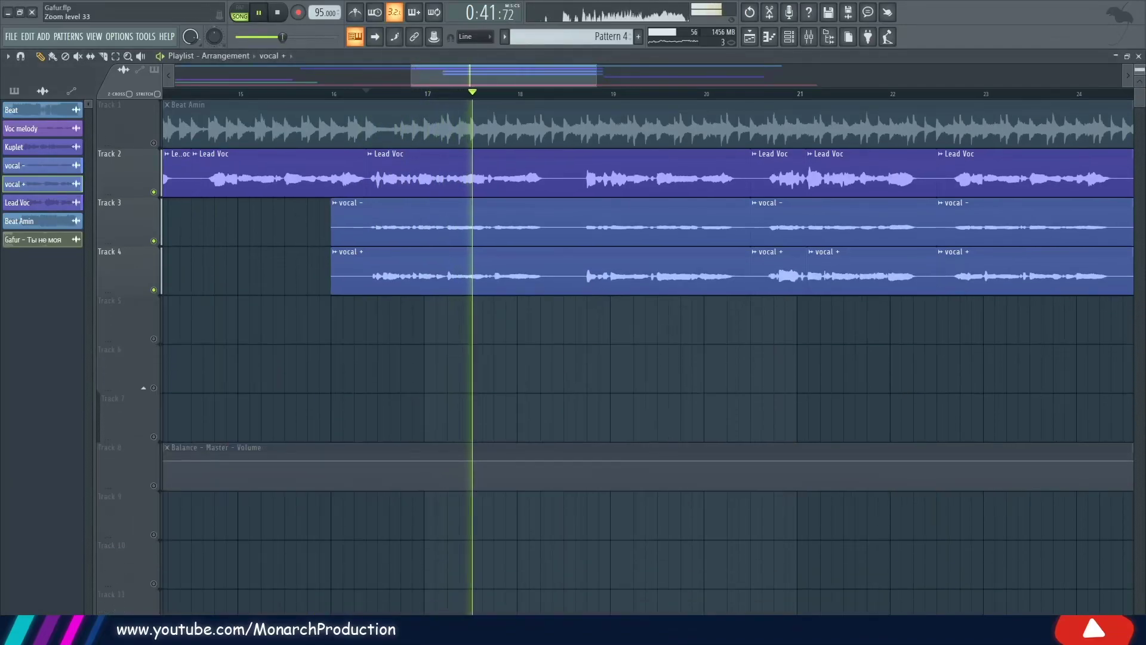
scroll(666, 127, "down", 1)
key("F9")
key("space")
left_click_drag(370, 294, 357, 210)
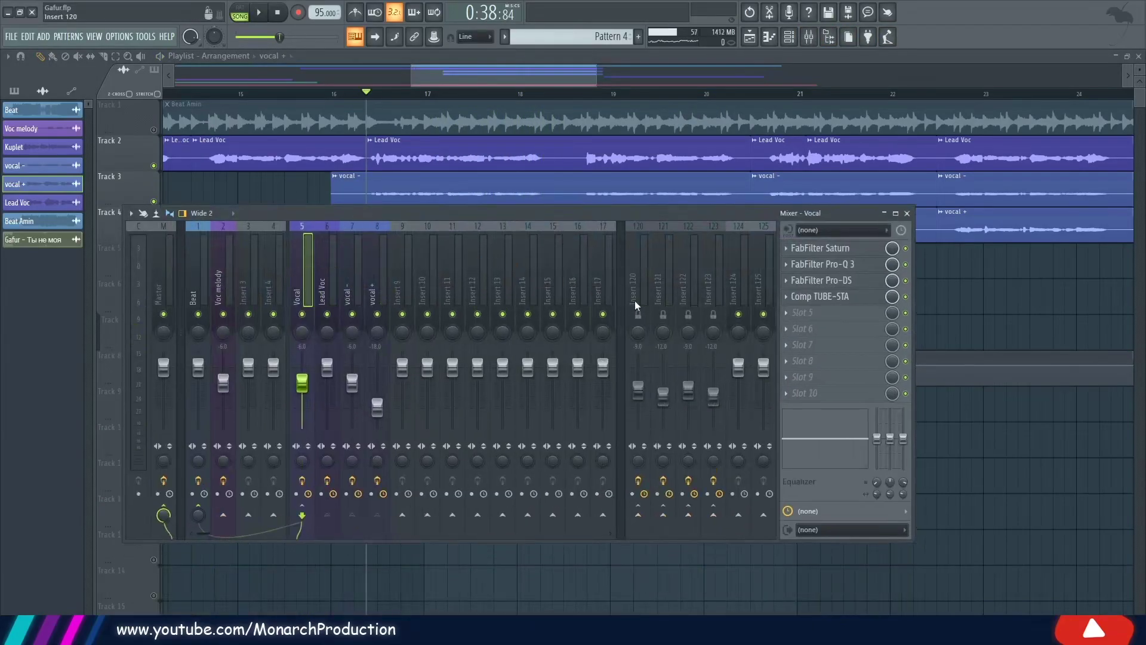
Select Insert 120 and check the settings of its Pro-Q 3, Decapitator, ValhallaVintageVerb and Fruity Balance
left_click(644, 275)
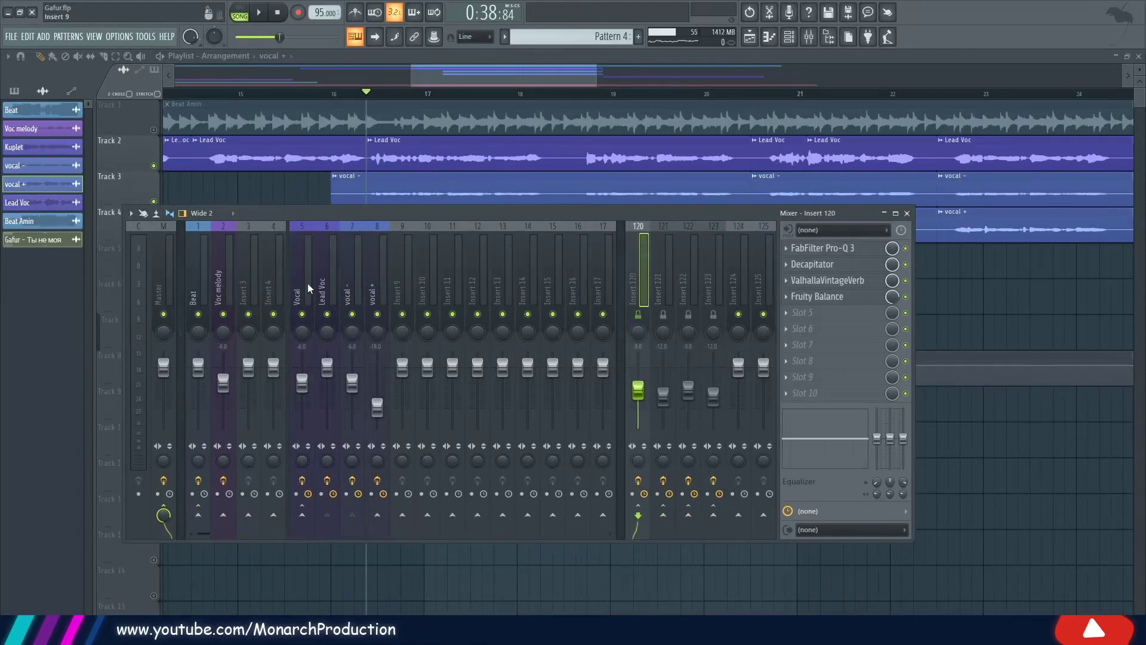
left_click(826, 249)
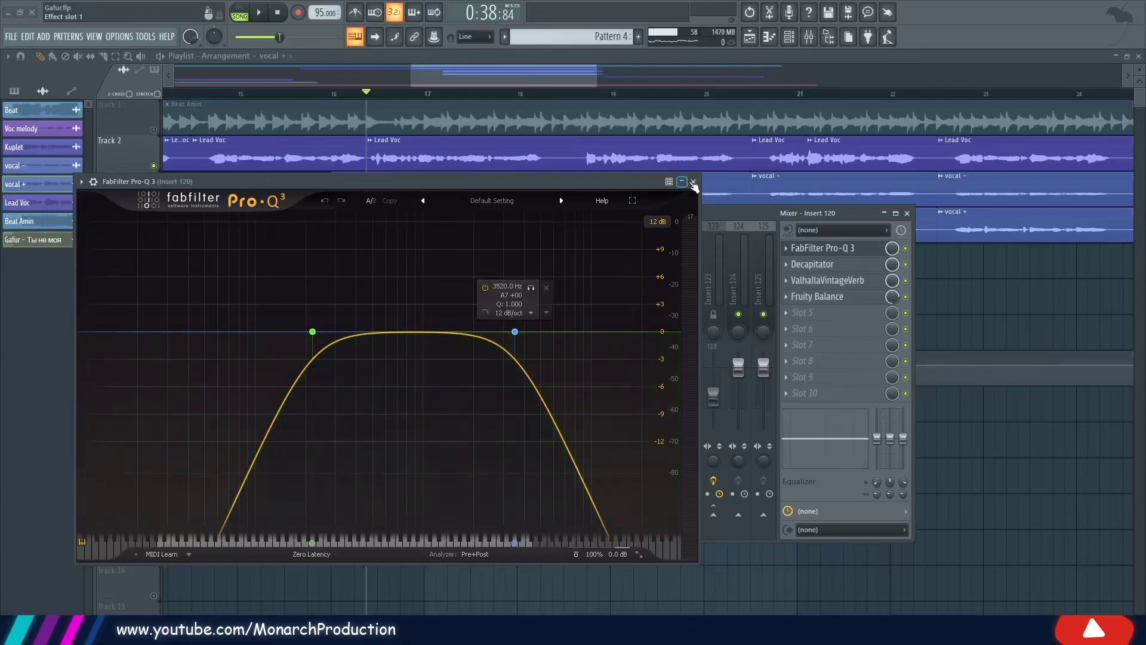
left_click(822, 248)
left_click(812, 264)
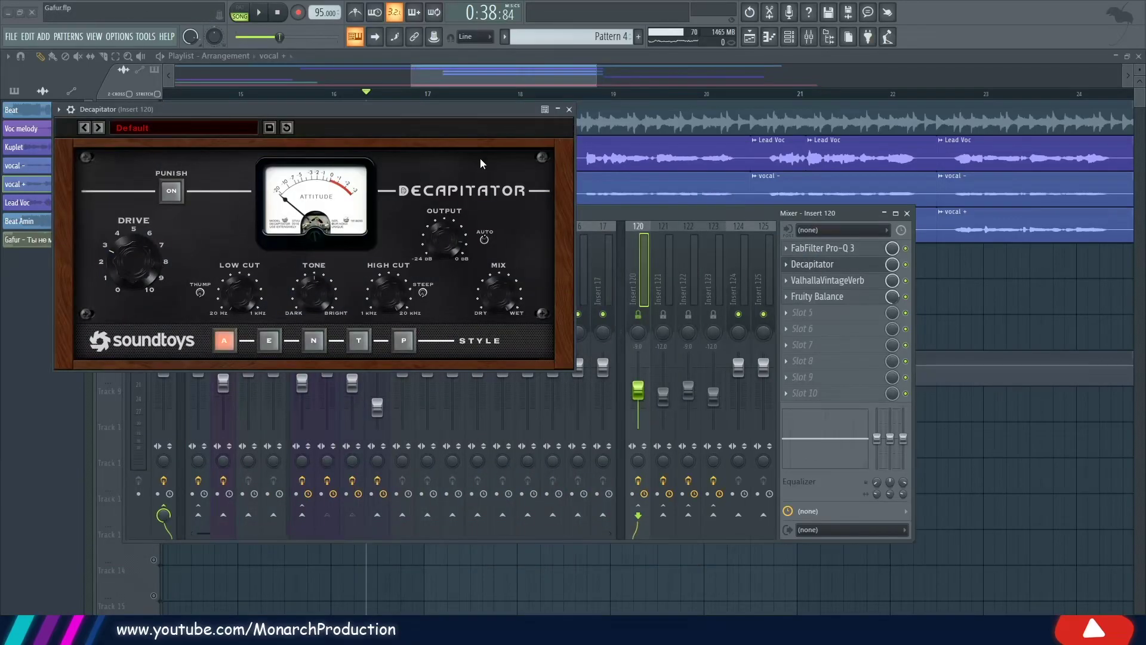
left_click(569, 110)
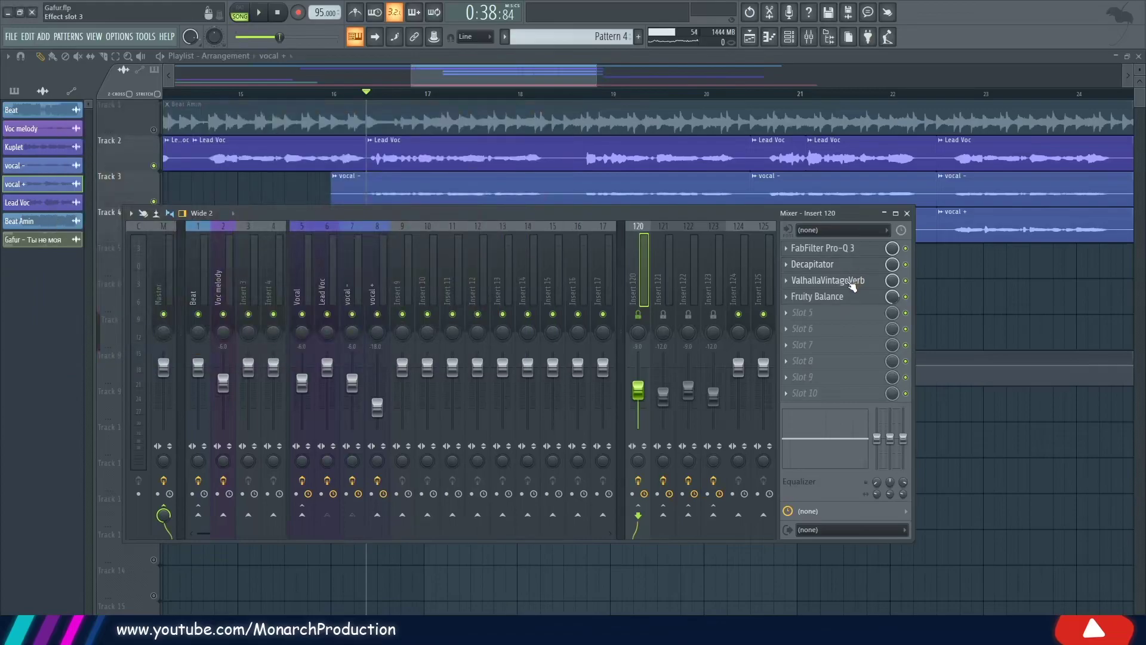
left_click(822, 284)
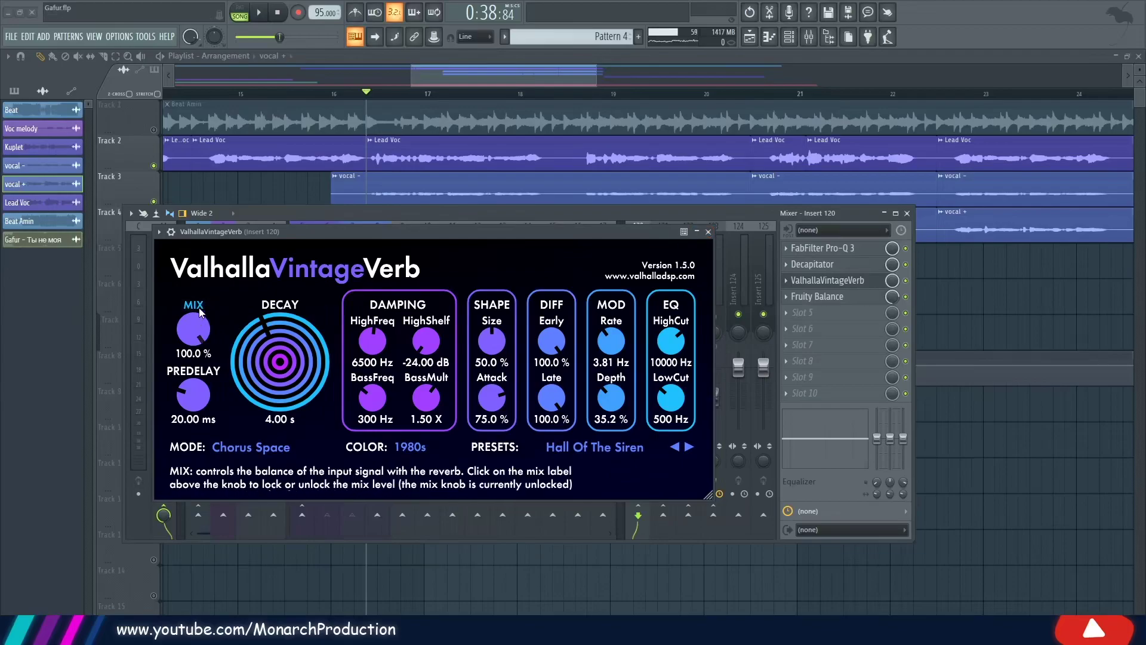
left_click(708, 233)
left_click(862, 296)
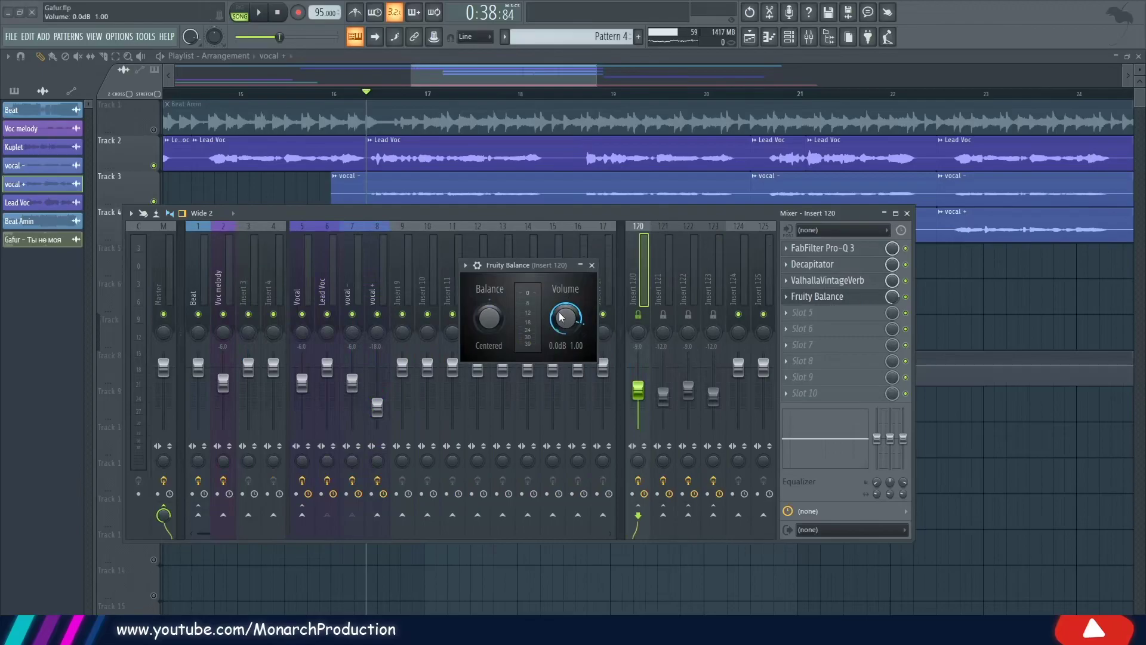
left_click(592, 265)
Open the Fruity peak controller on Lead Voc and play the song to watch its output graph
left_click(327, 287)
left_click(842, 361)
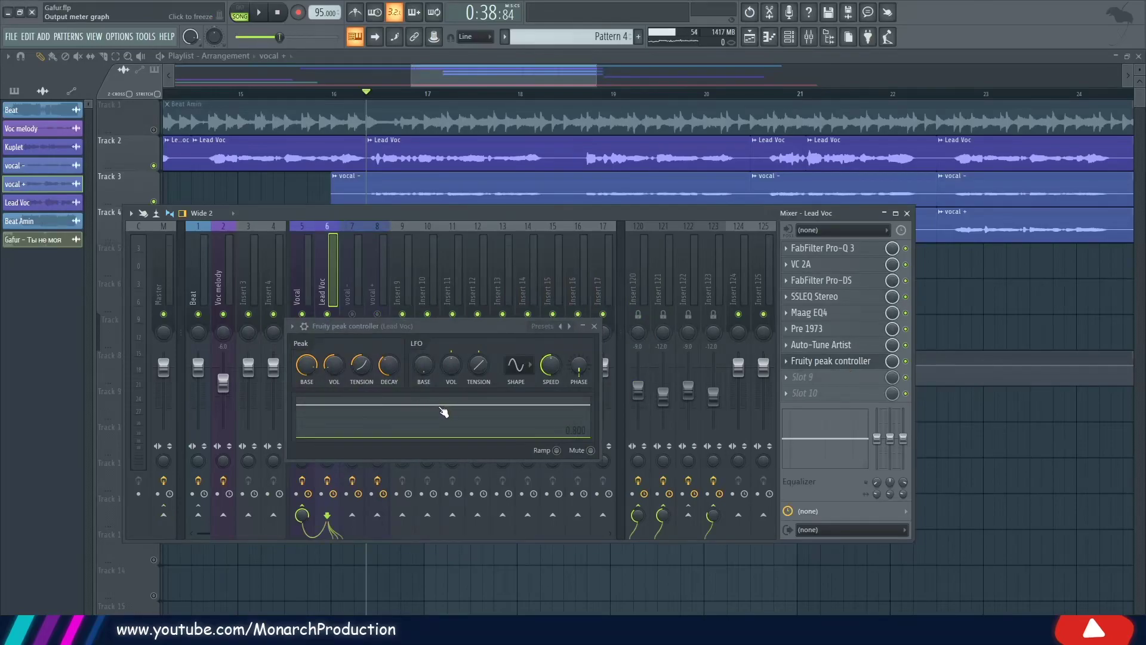
key("space")
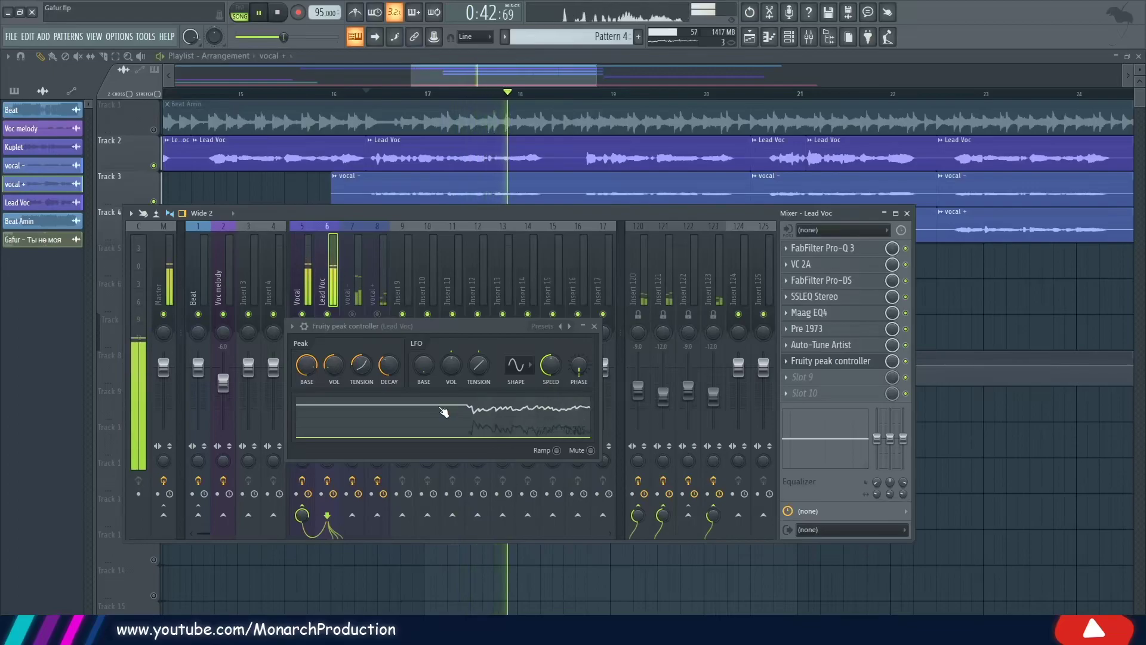
key("space")
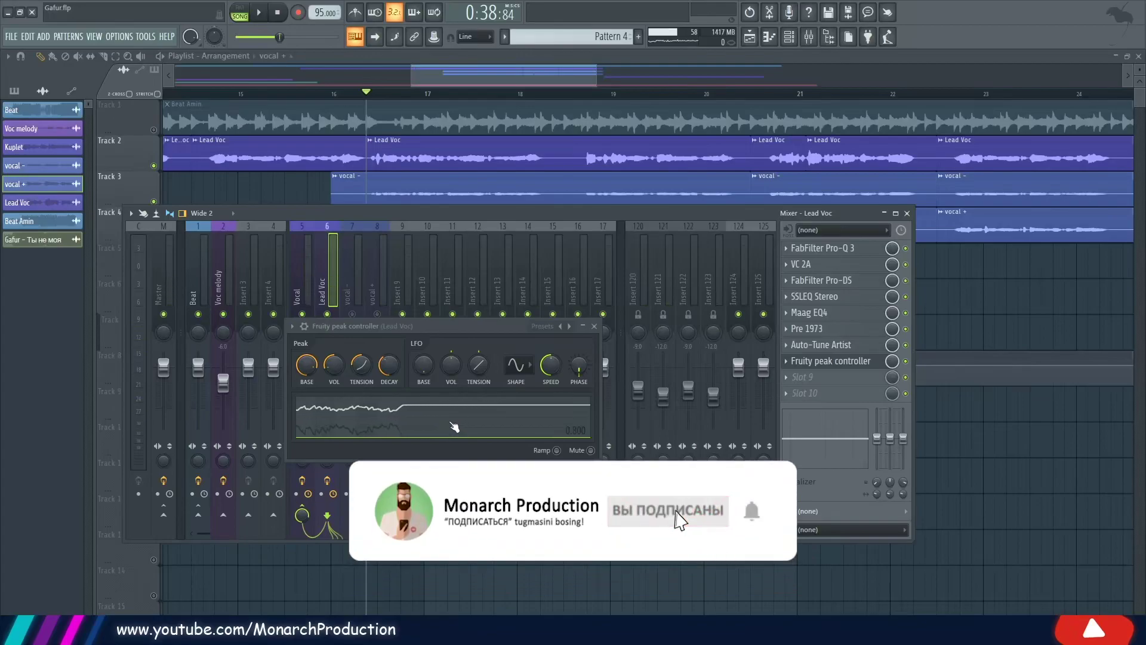
Open Fruity Balance on Insert 120 and play the song to watch how its Volume knob responds
left_click(638, 281)
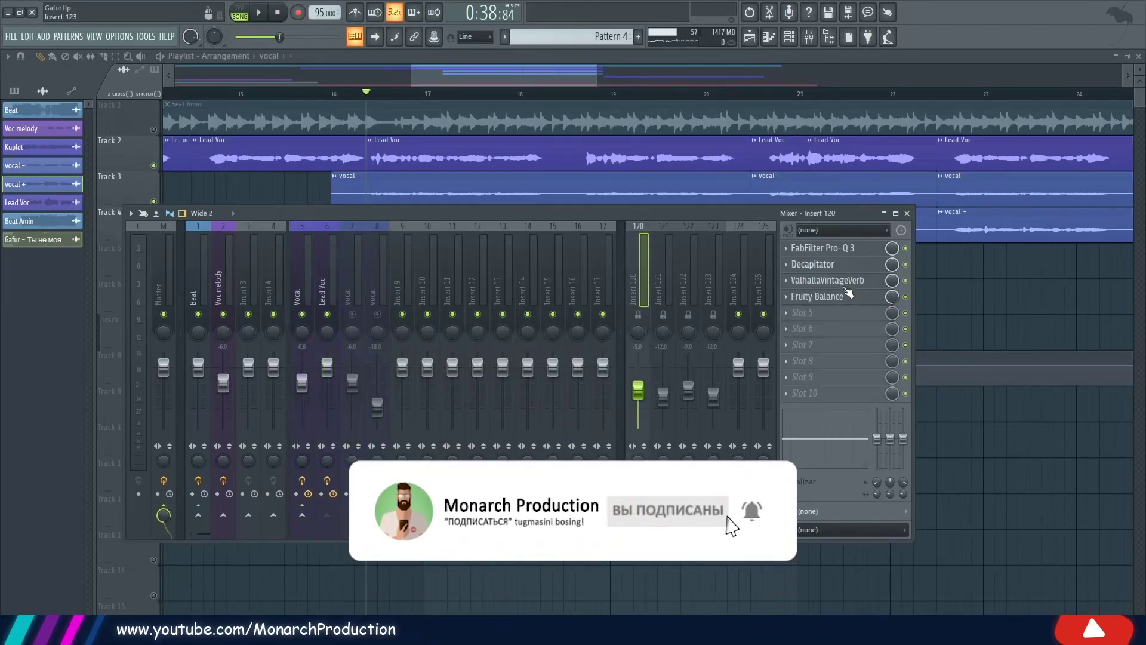
left_click(846, 294)
left_click_drag(576, 325, 596, 334)
key("space")
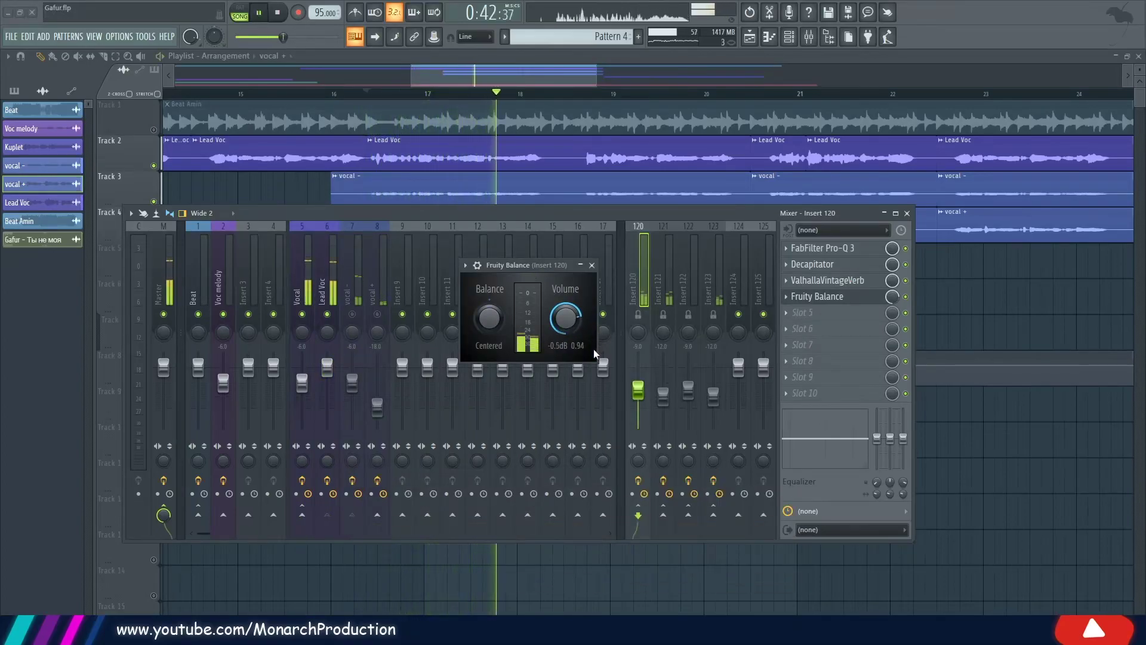
left_click_drag(593, 349, 580, 334)
key("space")
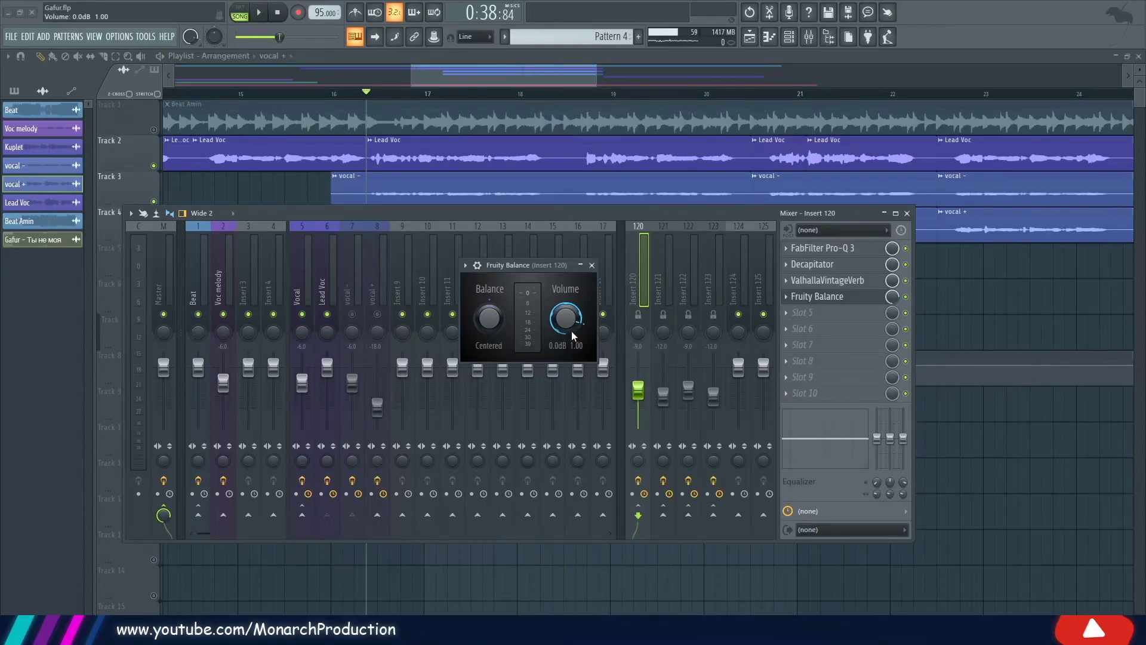
Unmute Insert 120, close its Fruity Balance, and audition the Lead Voc with the reverb send
left_click(639, 316)
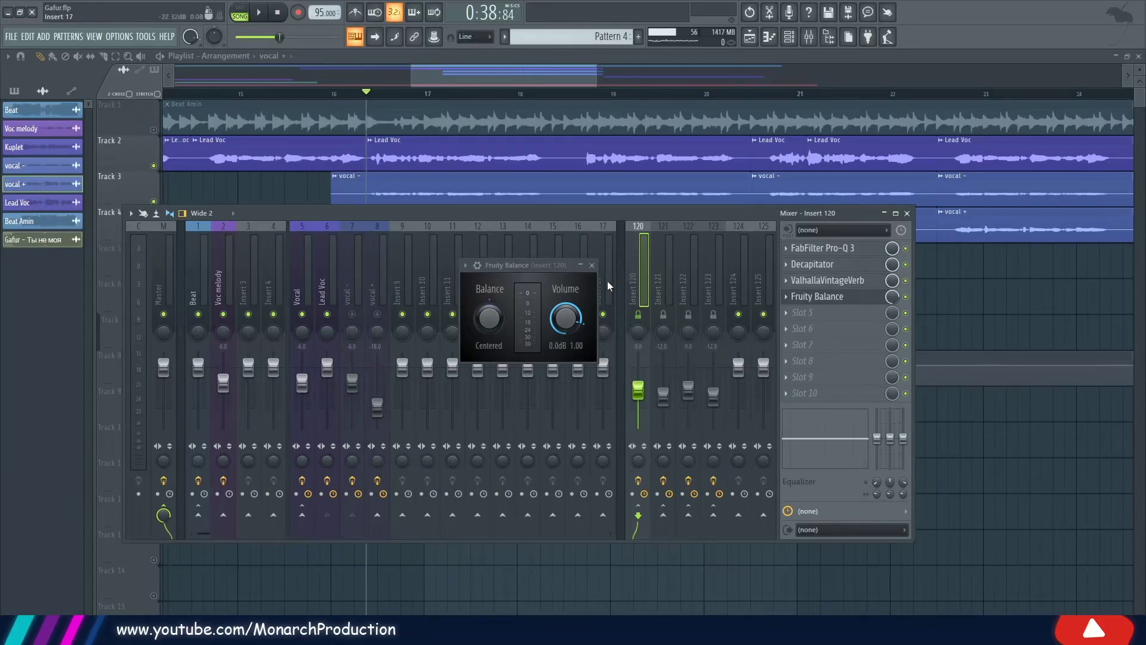
left_click(592, 266)
key("space")
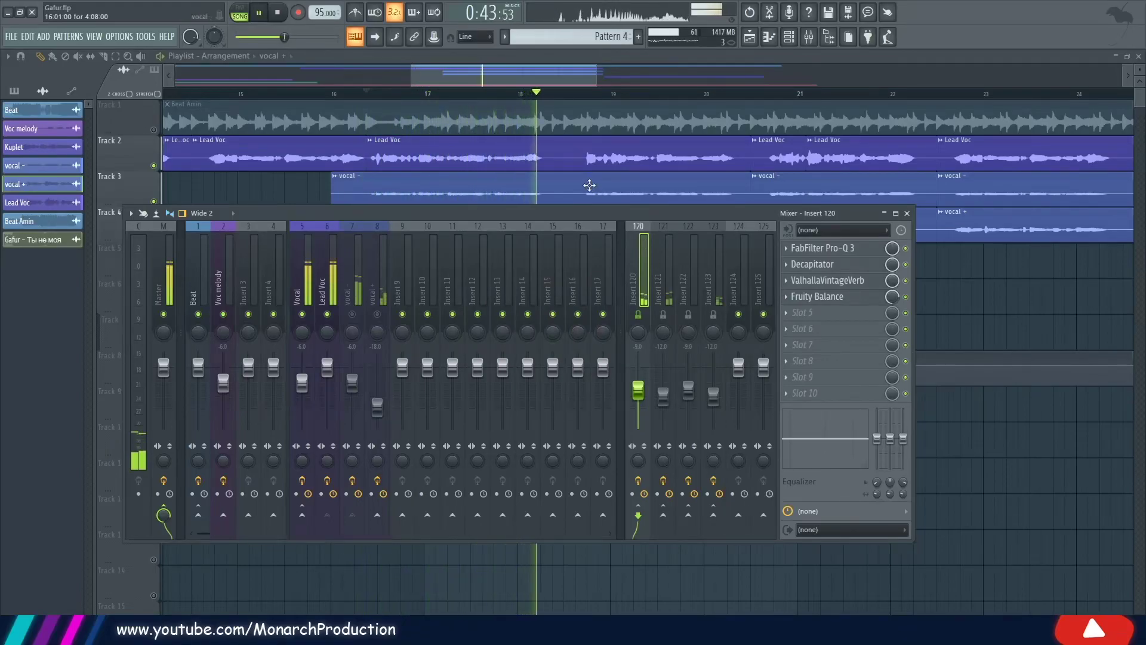
key("space")
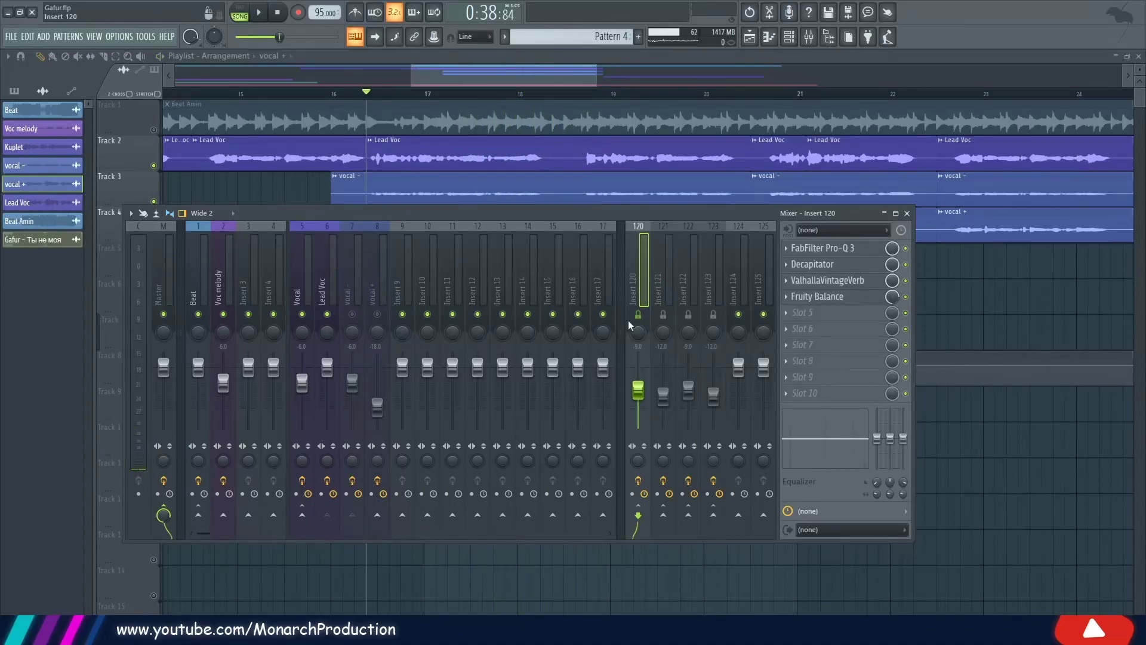
Select and unmute Insert 121, and check the settings of its Pro-Q 3, Pro-DS and Fruity Reeverb 2
left_click(663, 275)
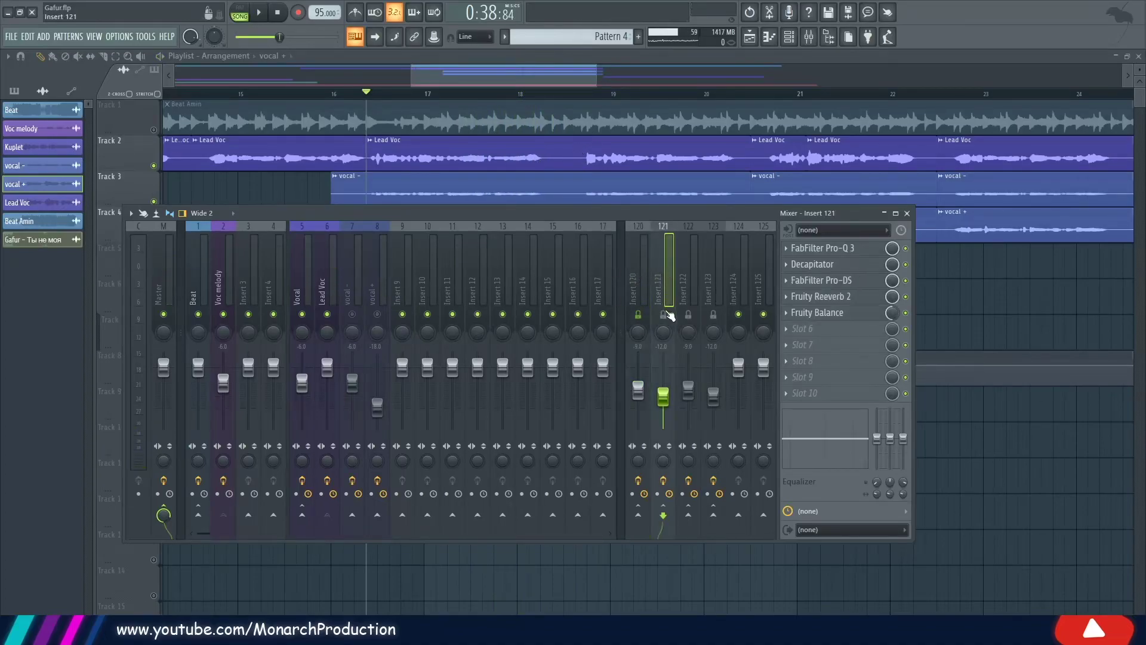
left_click(847, 250)
left_click(847, 249)
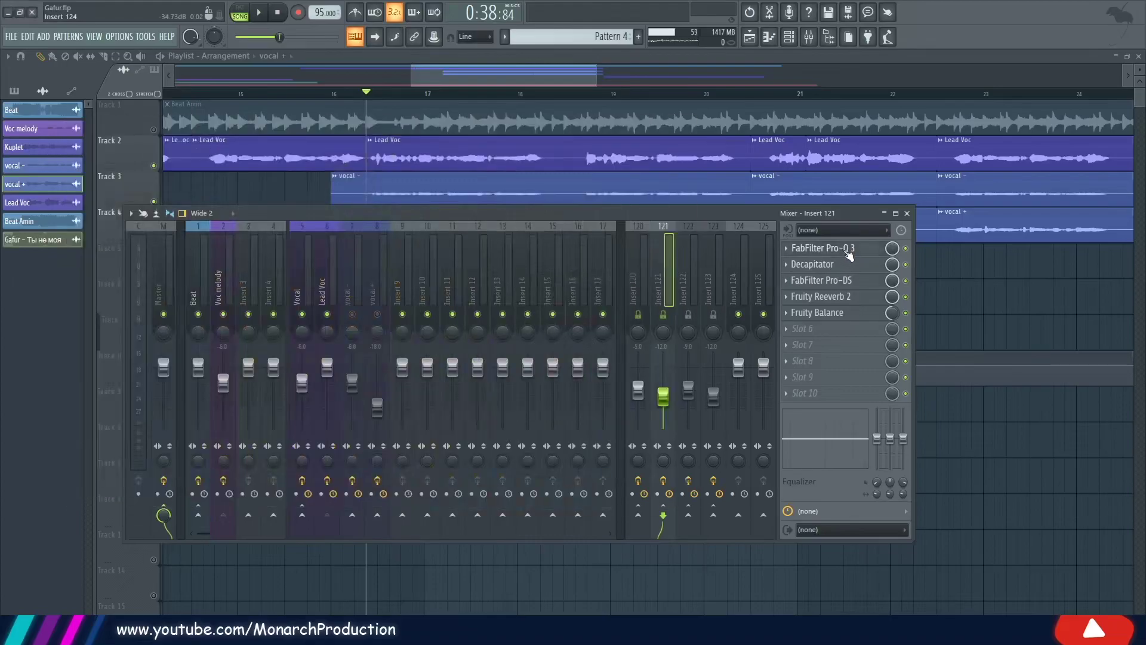
left_click(847, 249)
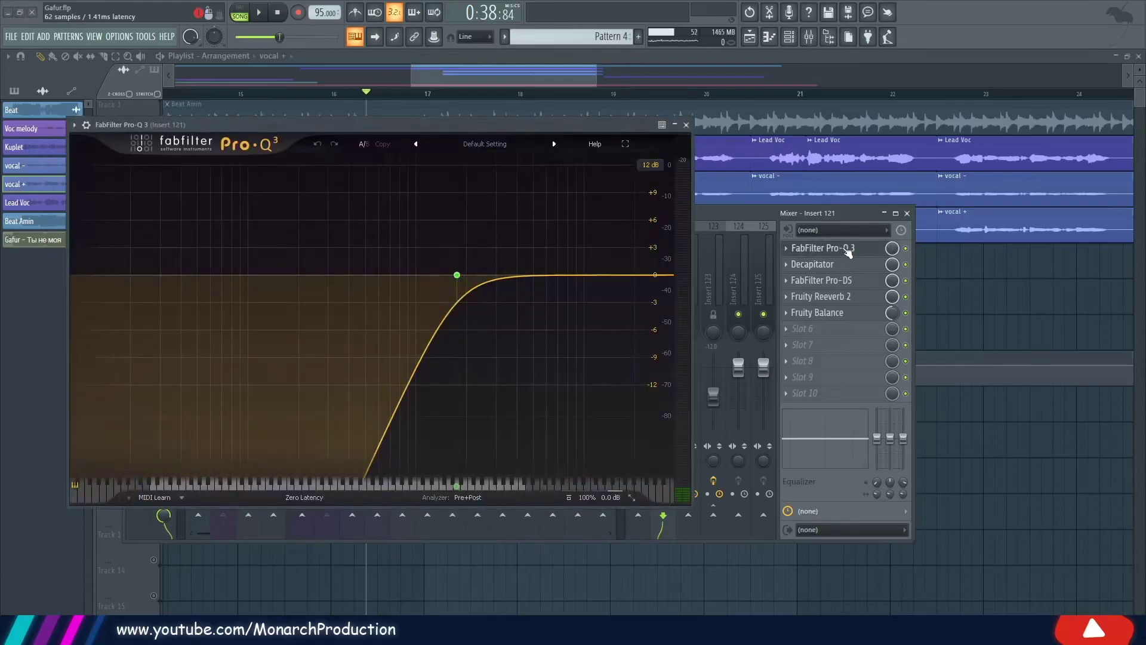
left_click(848, 250)
left_click(848, 280)
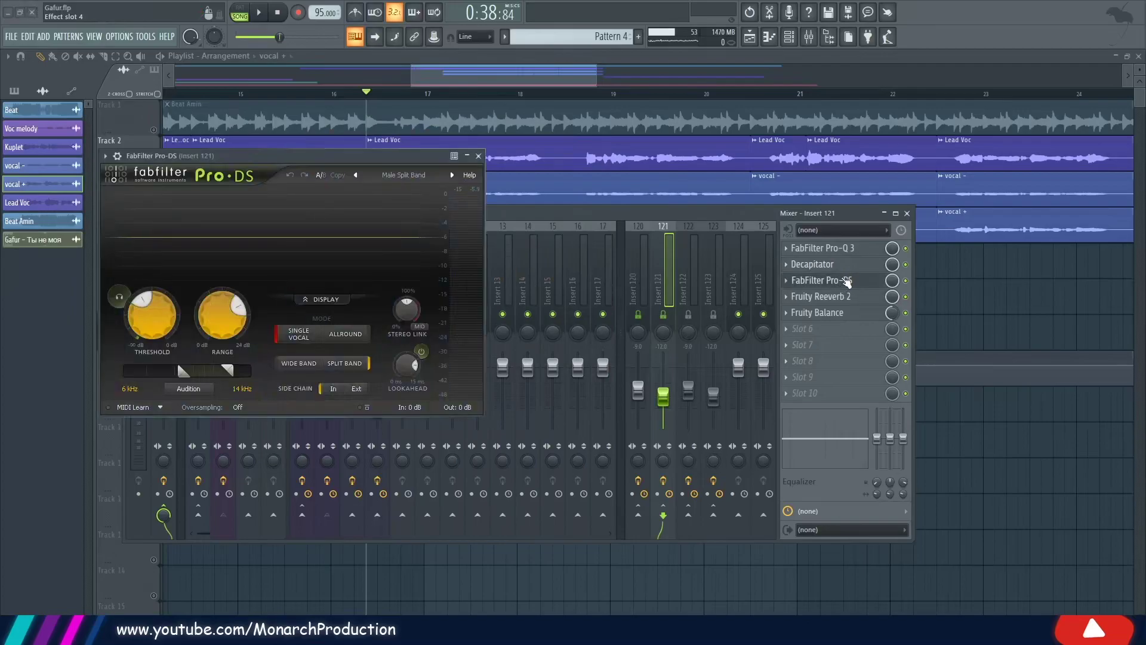
left_click(848, 281)
left_click(844, 296)
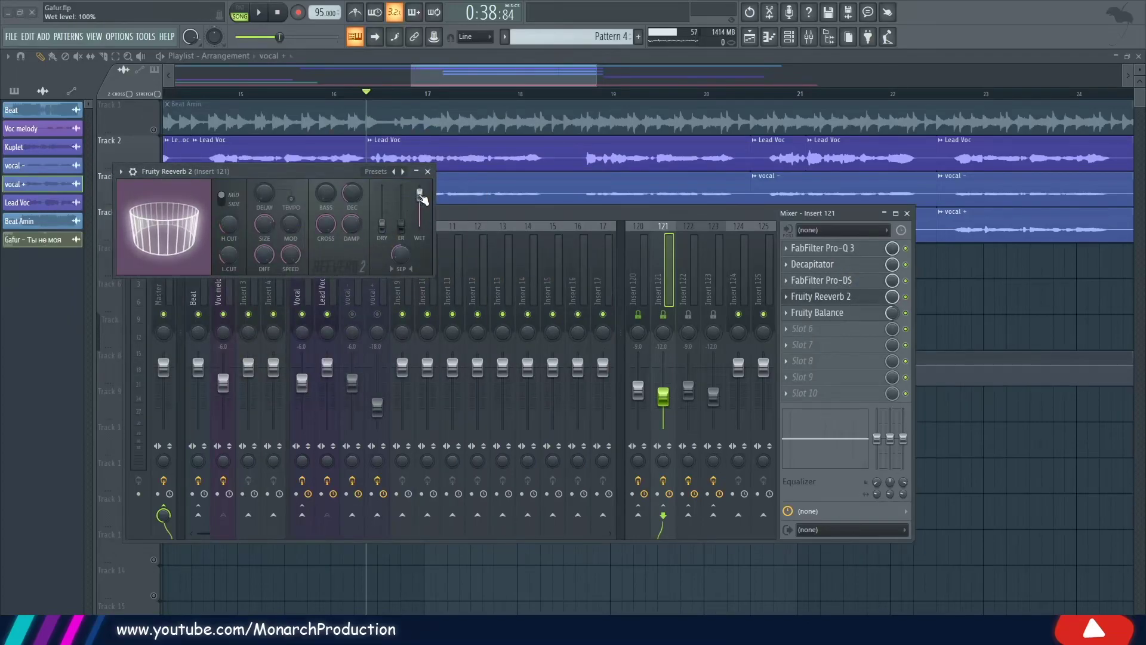
left_click(427, 172)
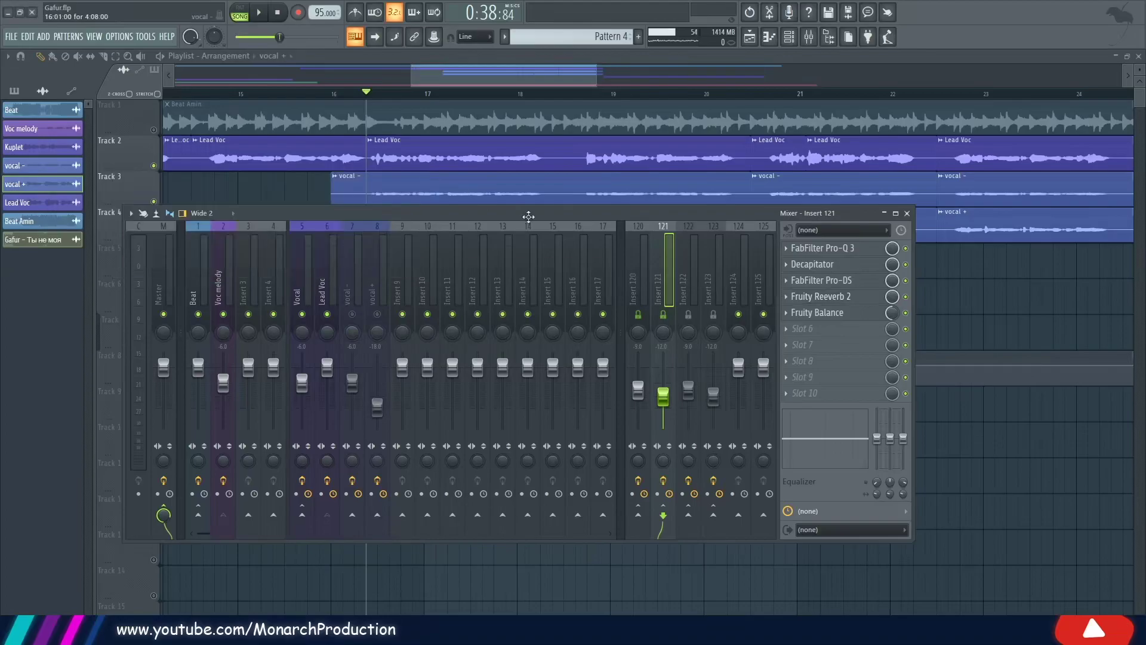
Audition the vocals with Insert 121, check its Fruity Balance, and listen to the sends alone with the Vocal bus muted
key("space")
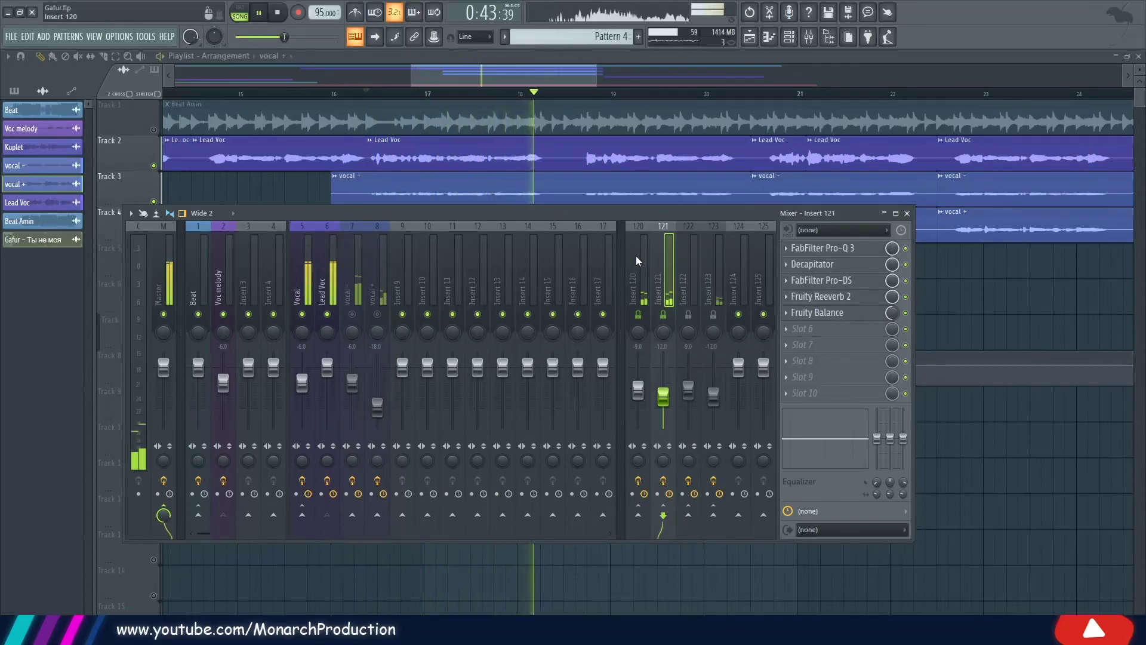
key("space")
left_click(859, 312)
left_click(860, 313)
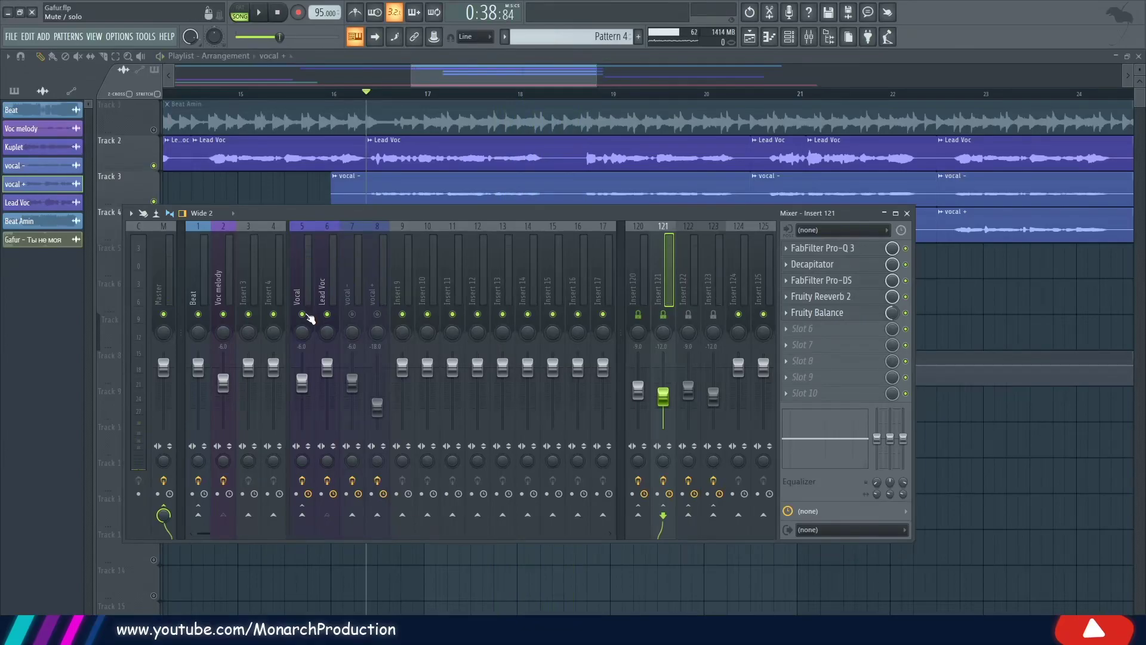
key("space")
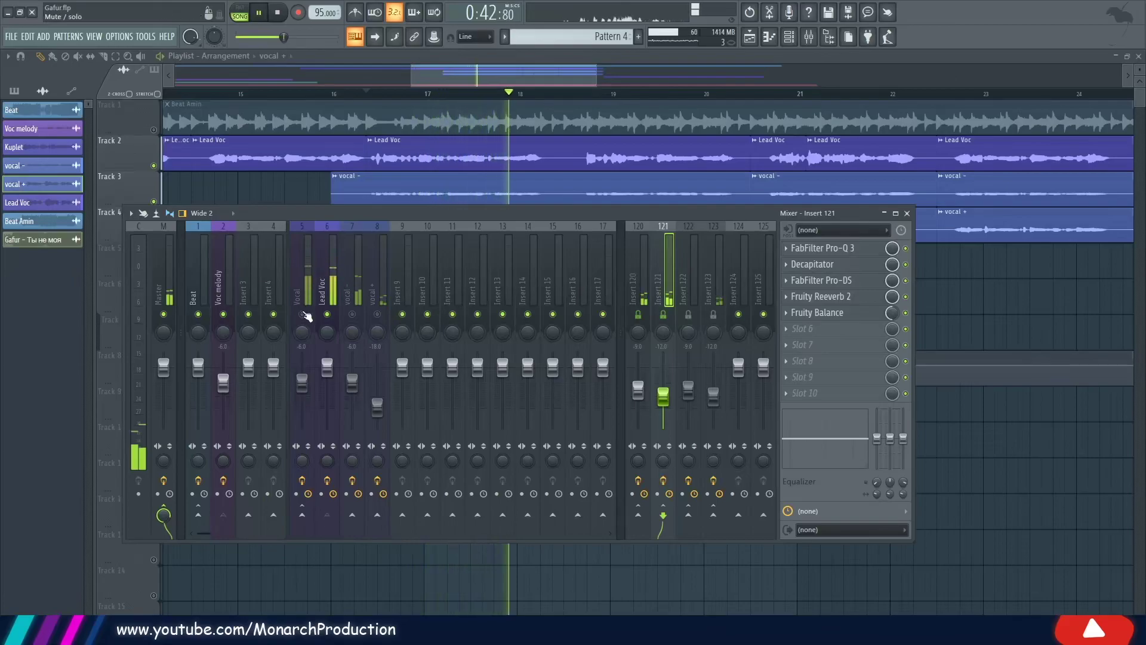
key("space")
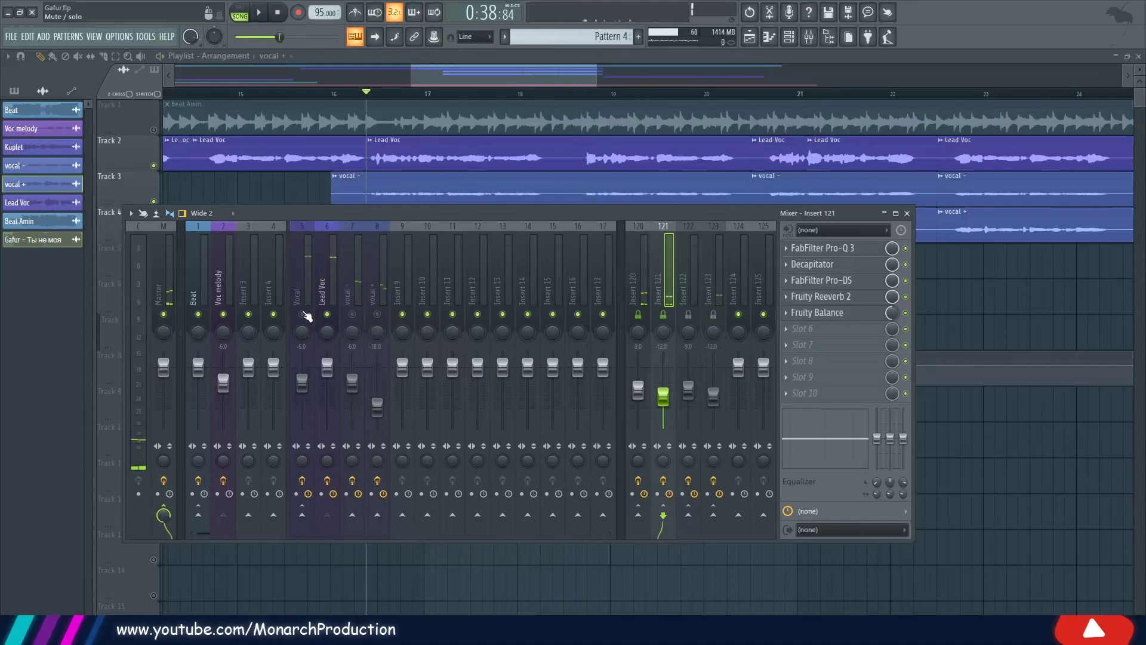
Unmute the Vocal, "vocal -" and "vocal +" mixer tracks, unmute Insert 122, and check its ValhallaVintageVerb
left_click(355, 281)
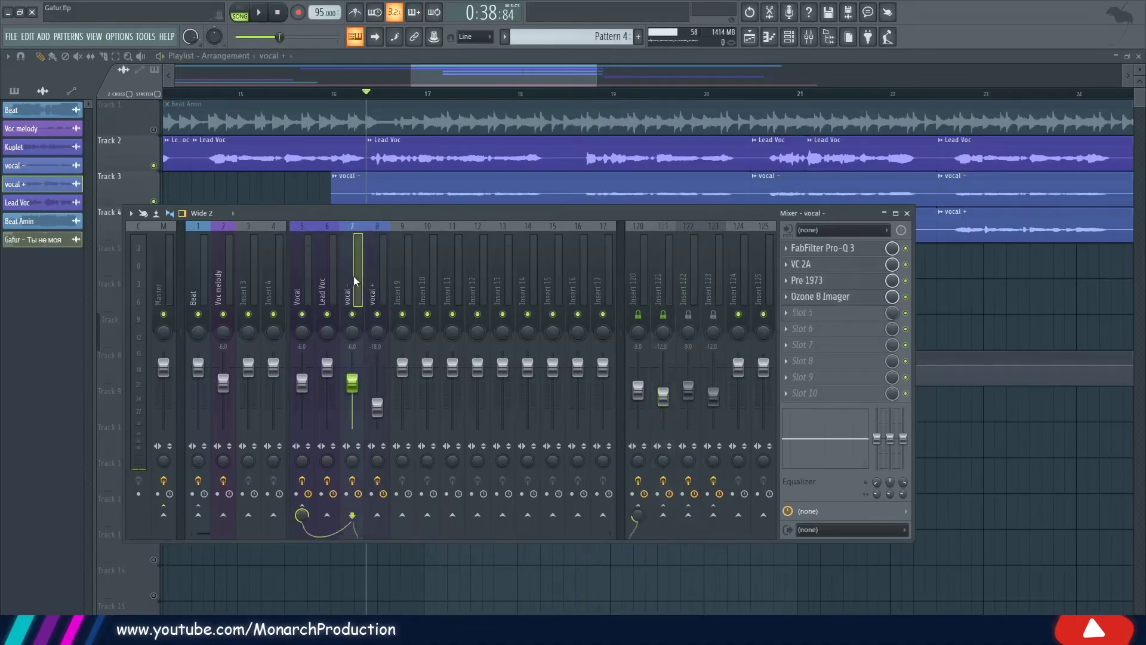
left_click(685, 248)
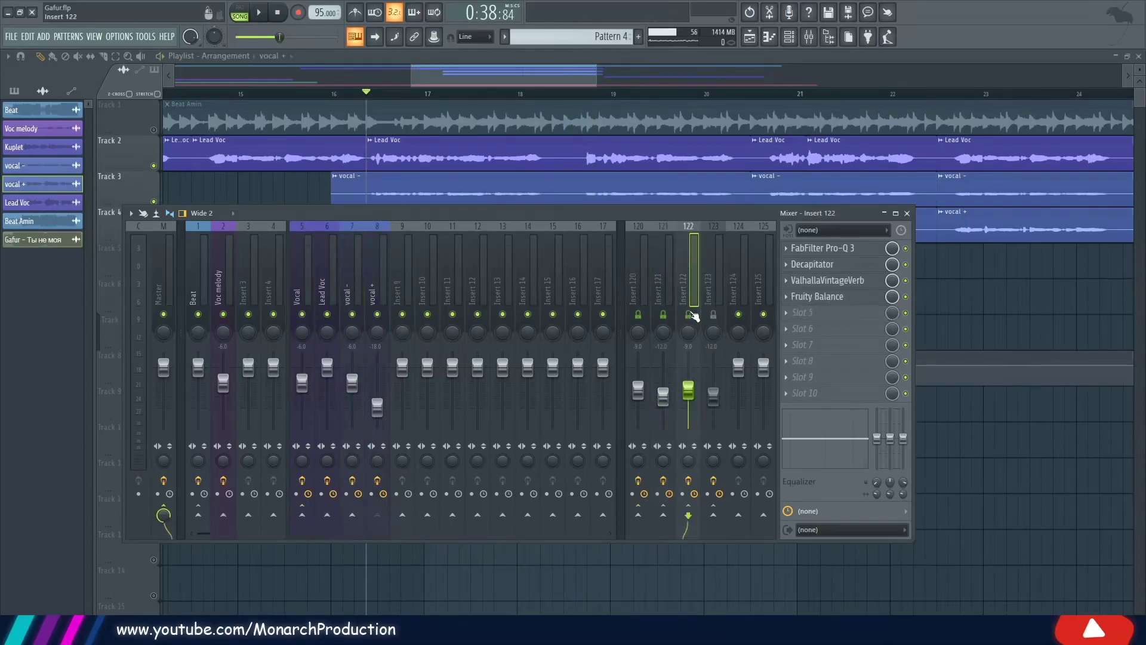
left_click(642, 248)
left_click(692, 247)
left_click(838, 284)
key("Escape")
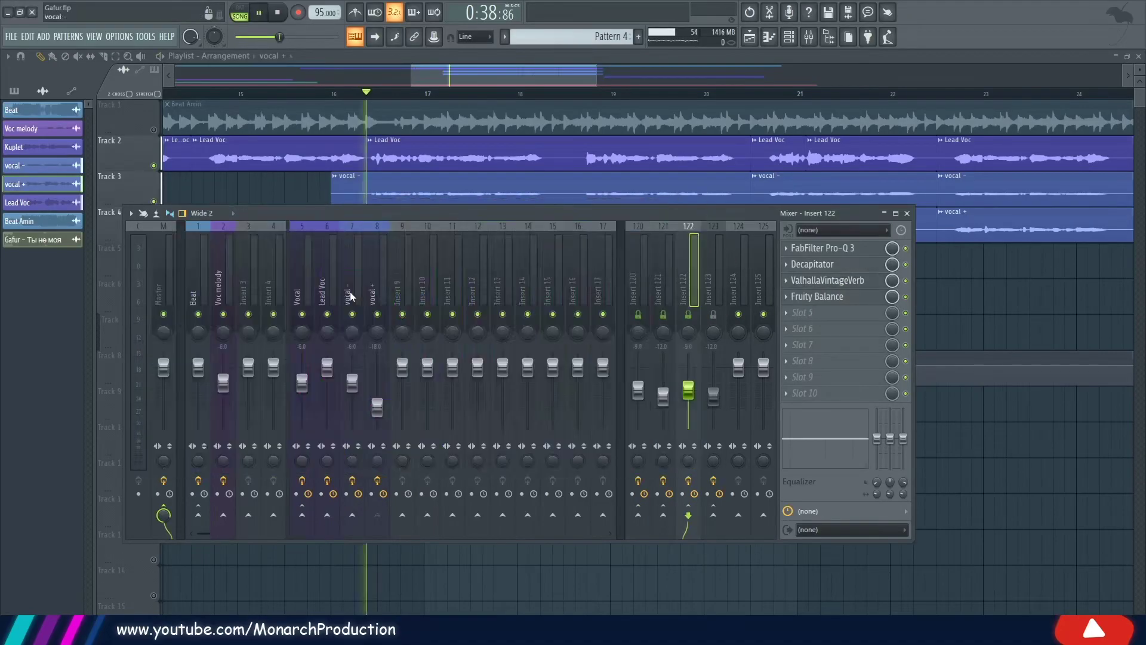
Play the vocals and mute the Vocal bus to hear the reverb sends alone, ending the audition with playback stopped
key("space")
left_click(313, 313)
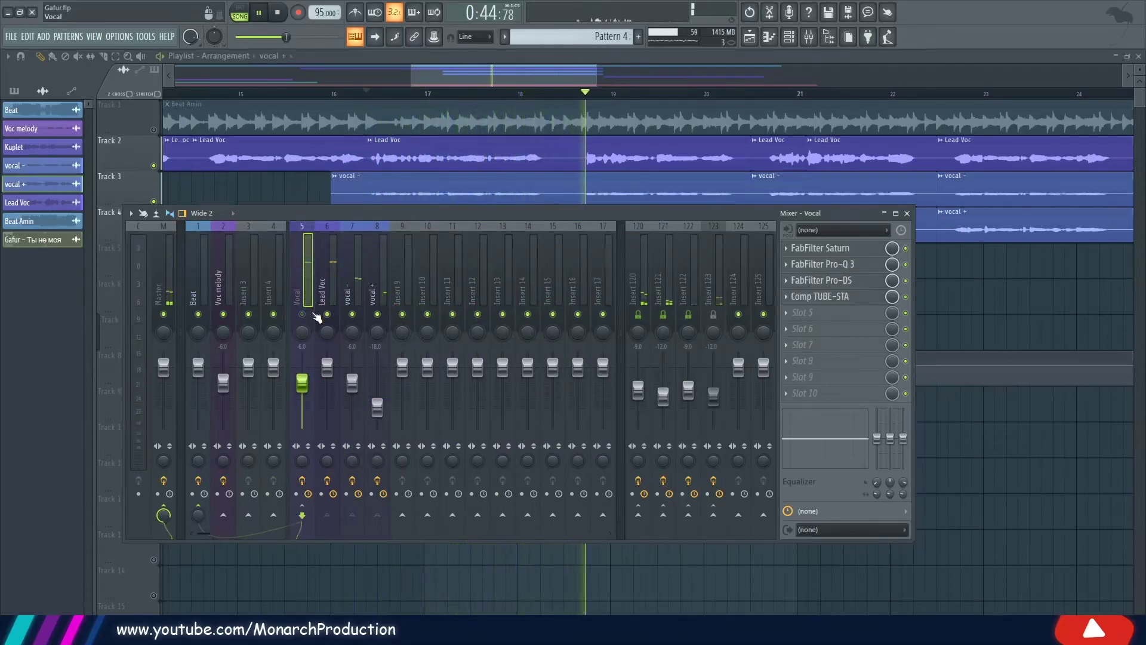
key("space")
Select and unmute Insert 123, and check the settings of its Auto-Tune Artist, Pro-Q 3 and H-Delay Stereo
left_click(723, 312)
left_click(857, 248)
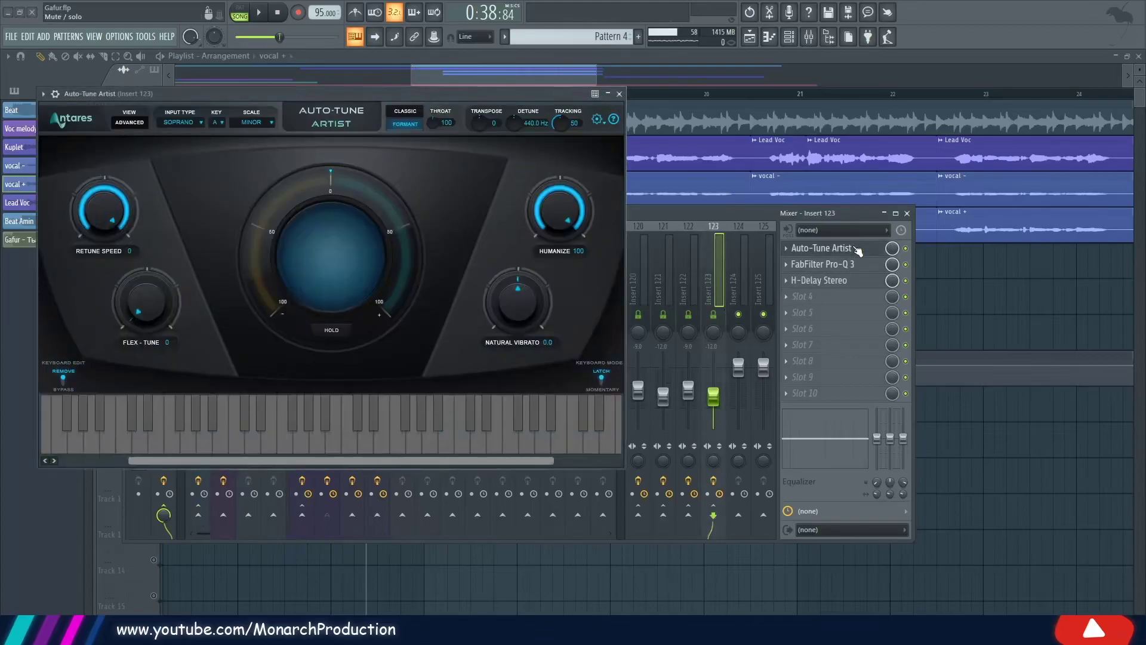
left_click(820, 248)
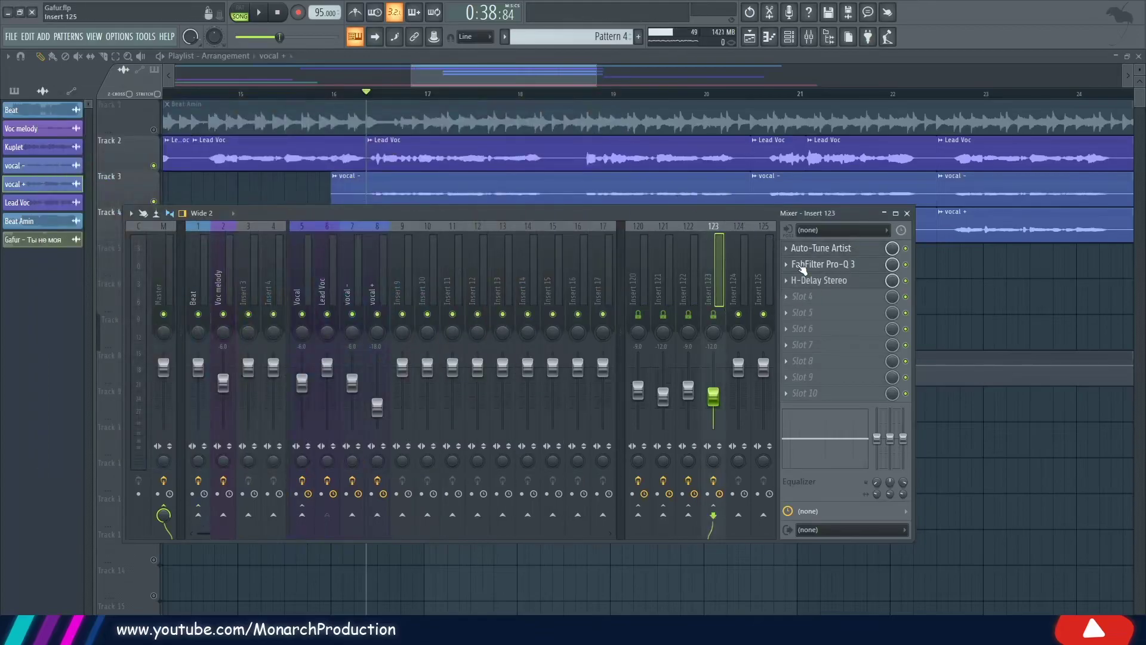
left_click(851, 266)
left_click(848, 267)
left_click(840, 282)
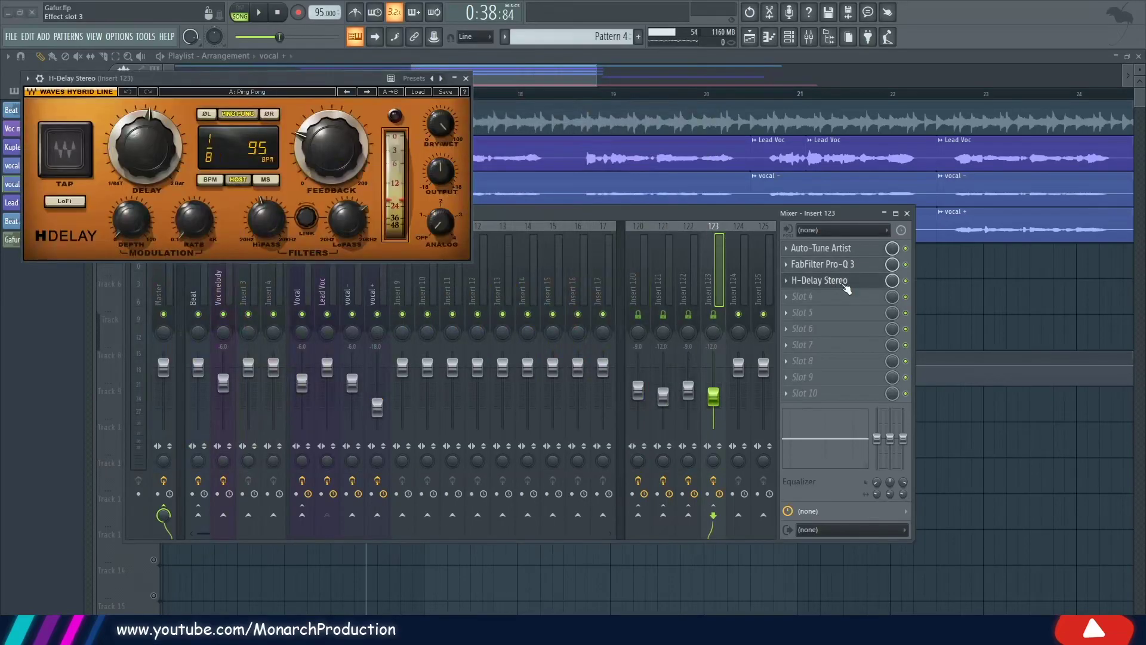
Audition Insert 123's delay alone with the Vocal bus and Inserts 120–122 muted, and unmute the muted inserts
key("space")
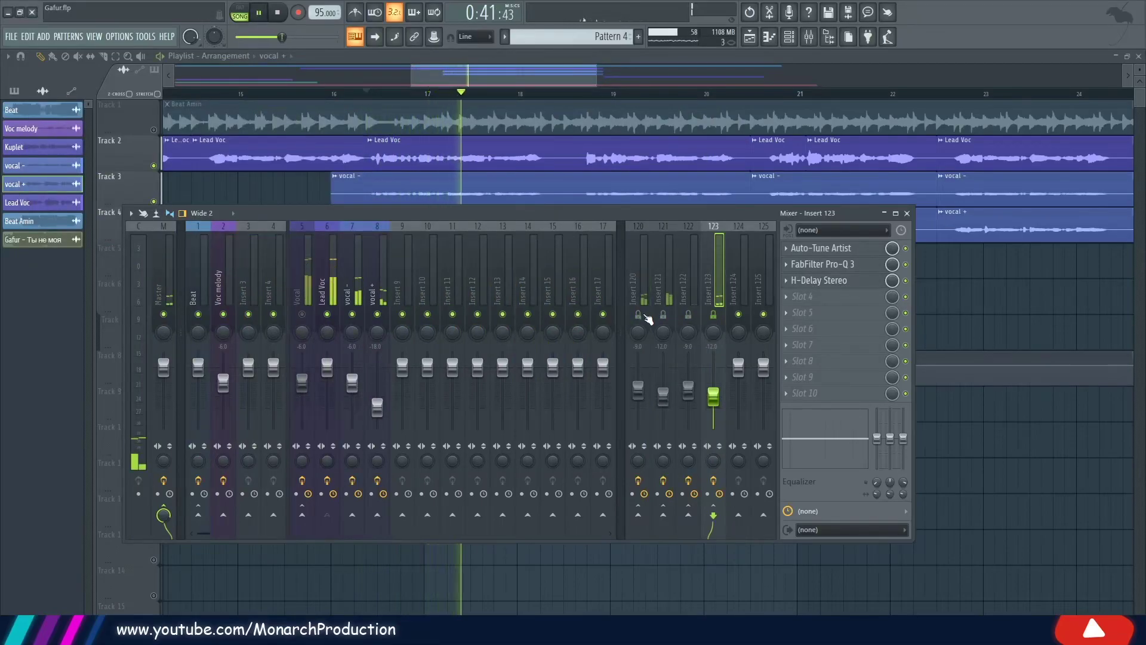
key("space")
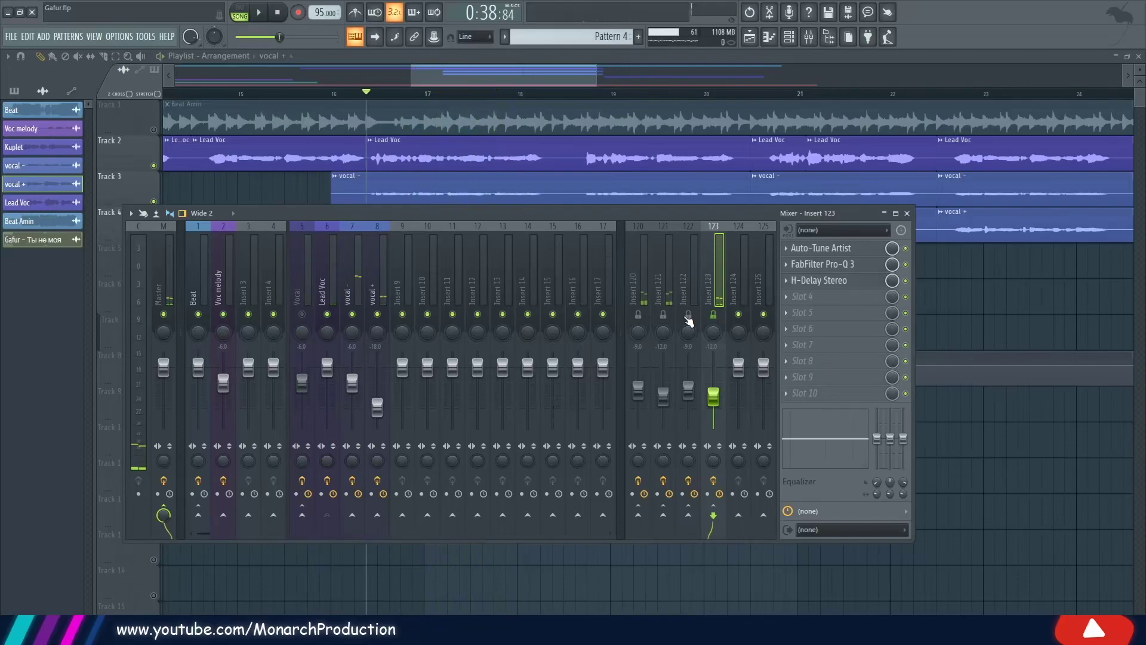
left_click(687, 315)
left_click(663, 316)
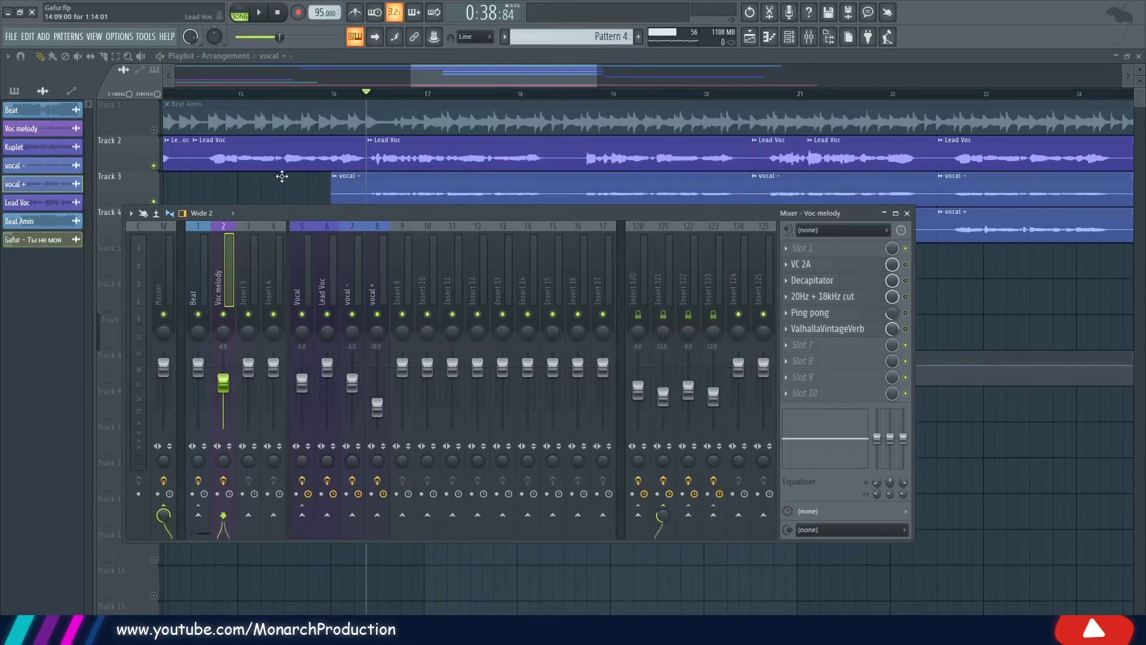
Play the Voc melody from the start of the song and bring up its mixer track, moving the mixer window aside
key("F9")
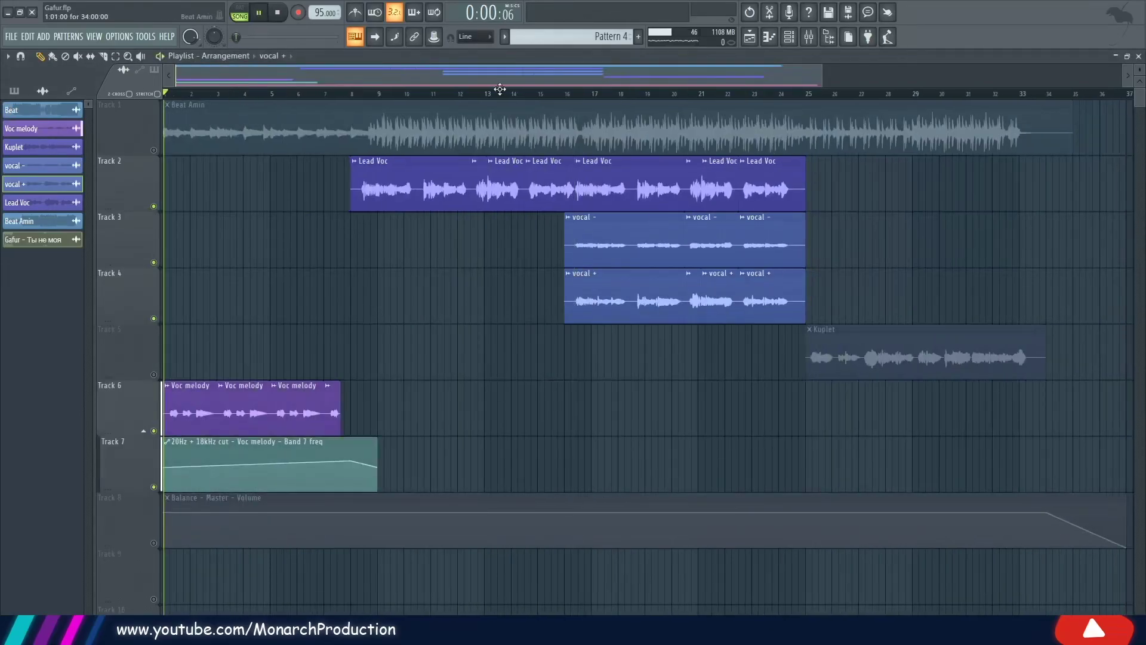
key("space")
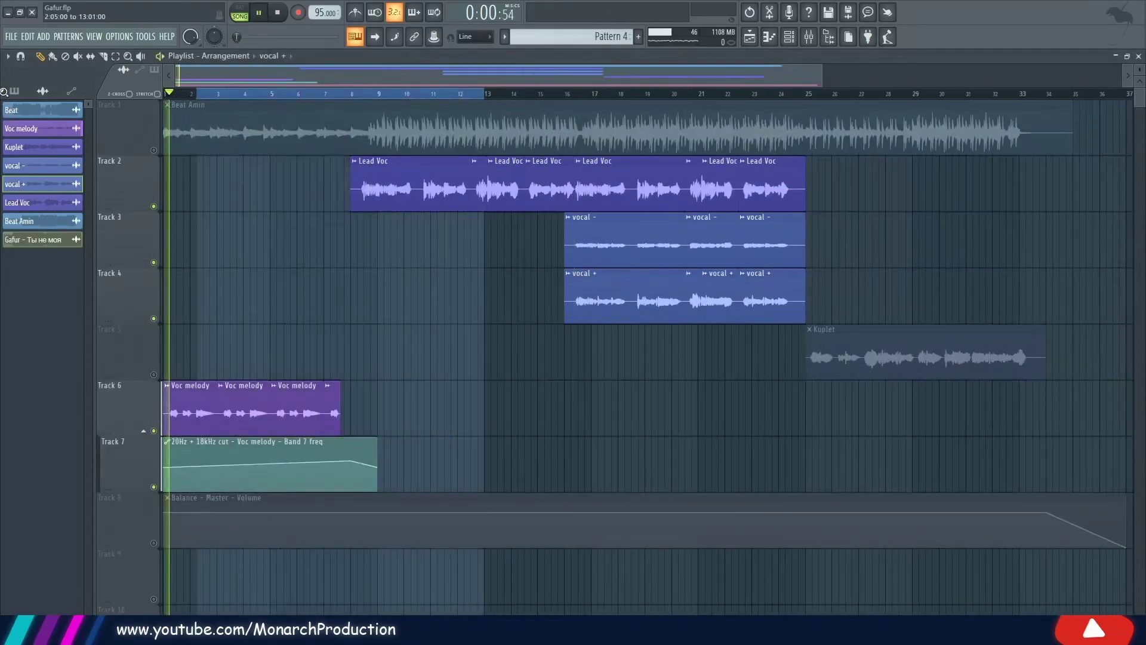
left_click(808, 37)
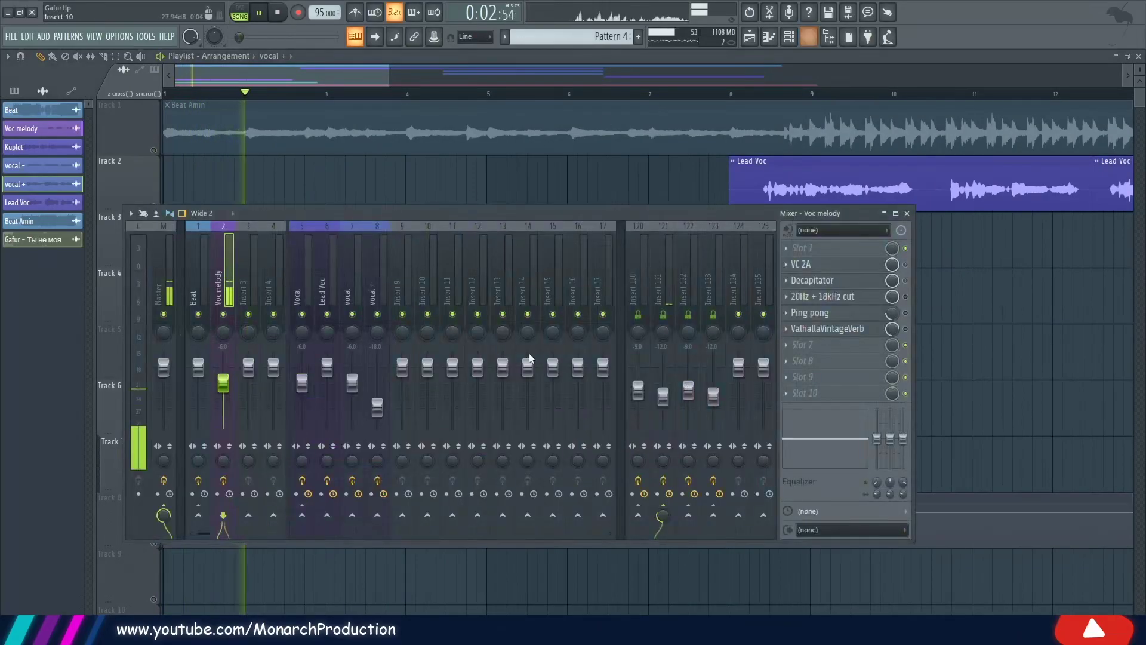
left_click_drag(370, 215, 671, 152)
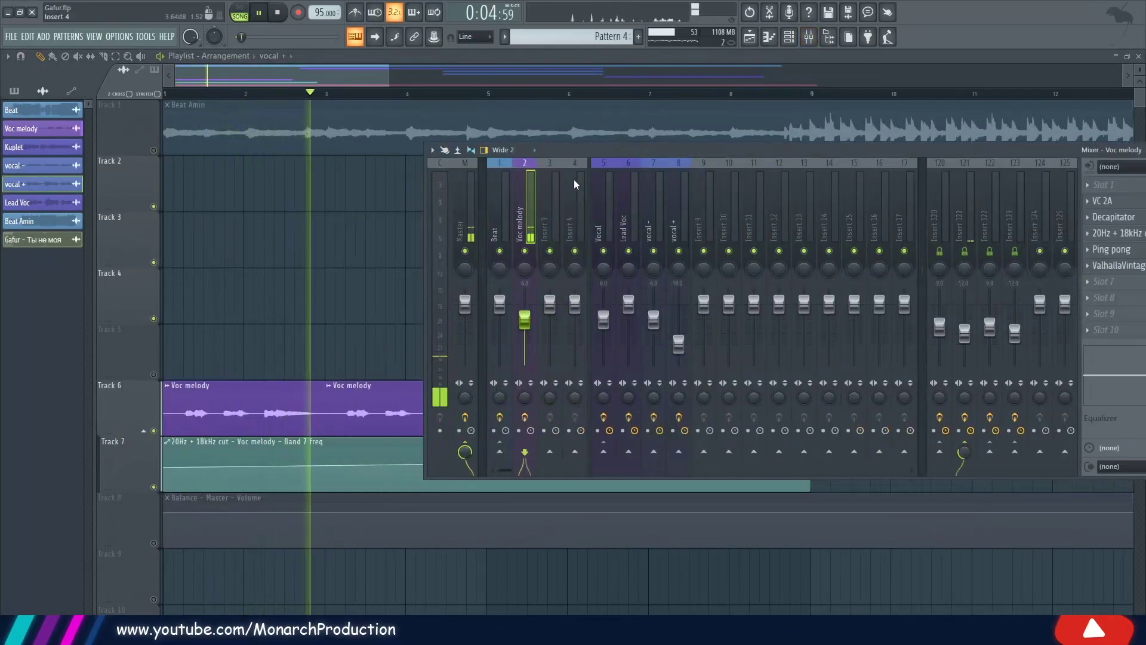
left_click_drag(584, 146, 565, 142)
key("space")
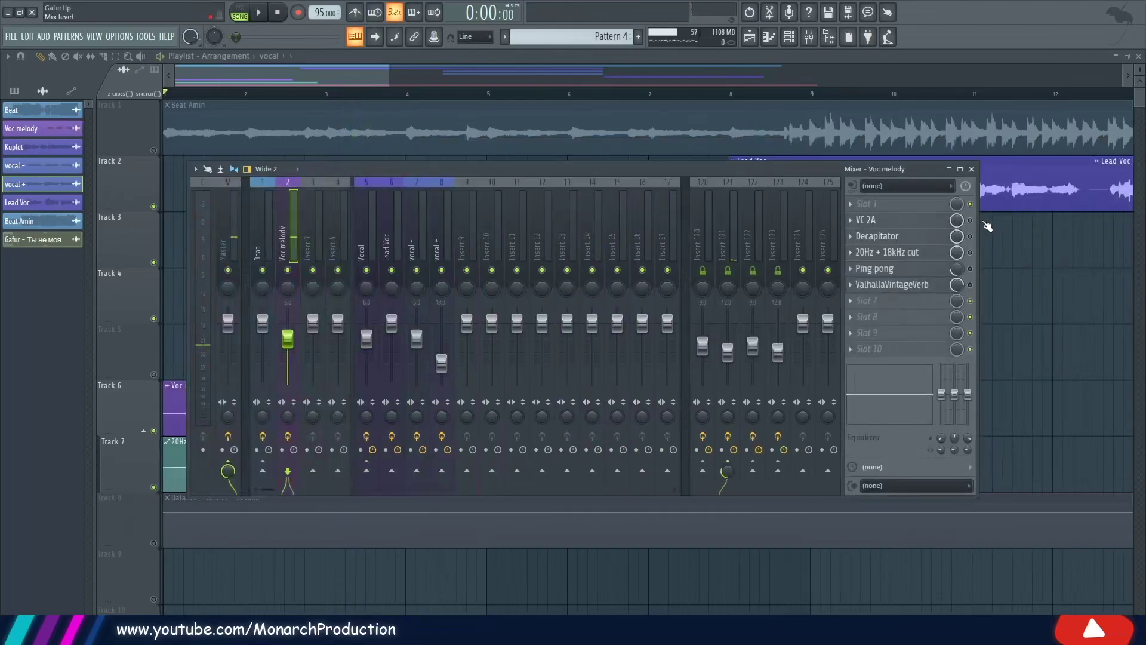
Check the settings of the Voc melody track's VC 2A, Decapitator and 20Hz + 18kHz cut equalizer
left_click(876, 220)
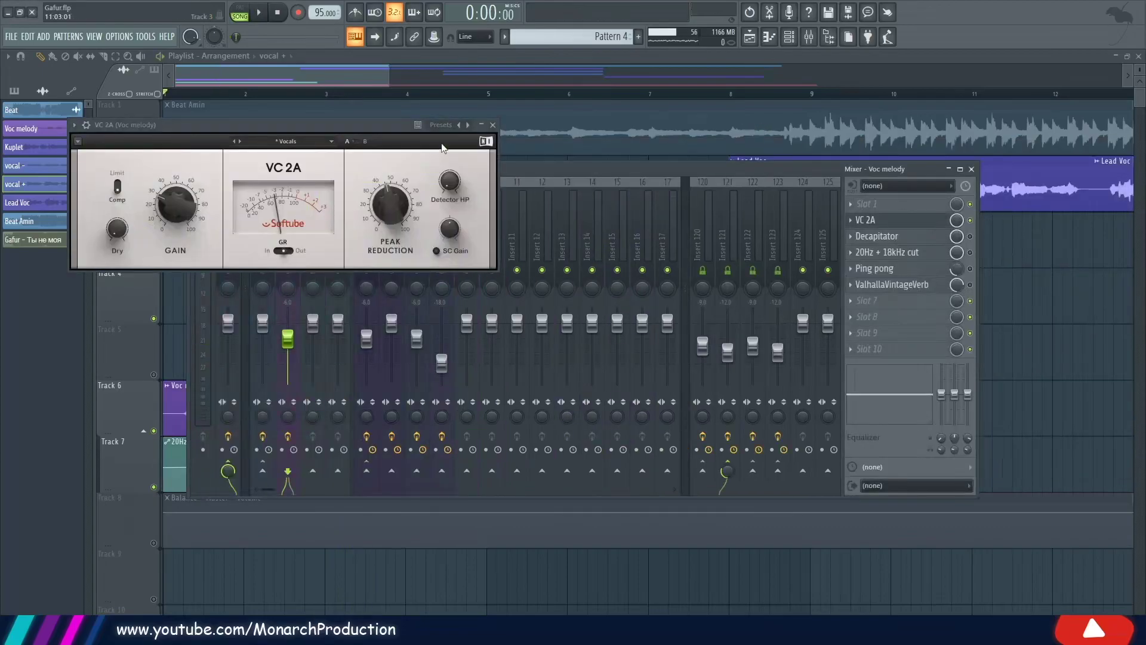
left_click(492, 127)
left_click(928, 236)
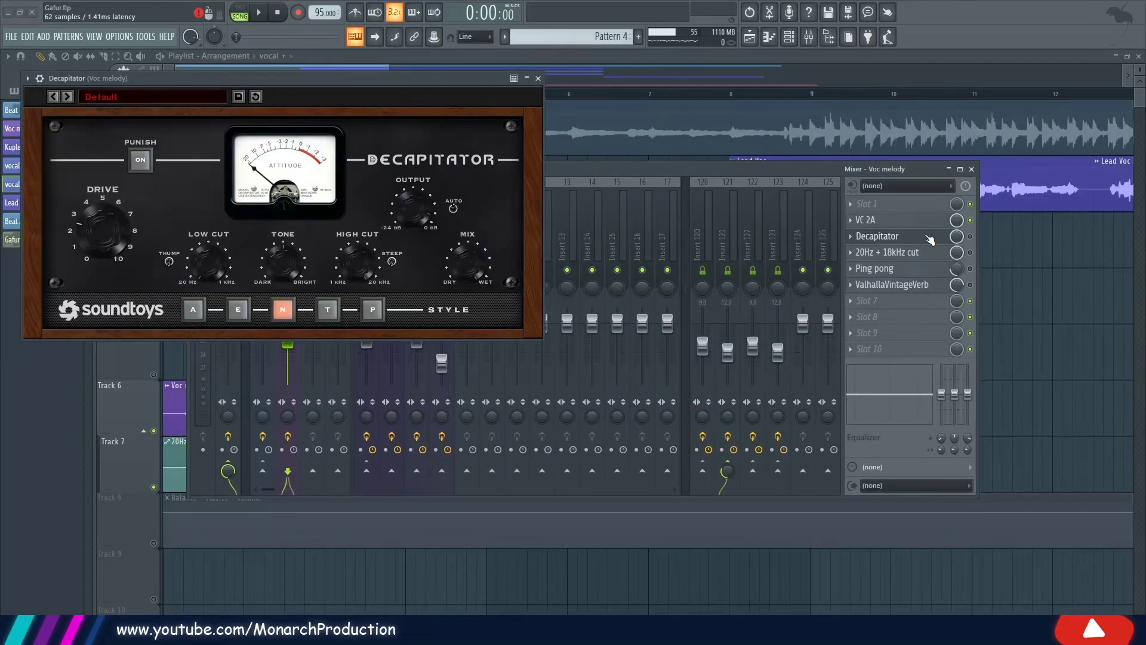
left_click(922, 242)
left_click(887, 252)
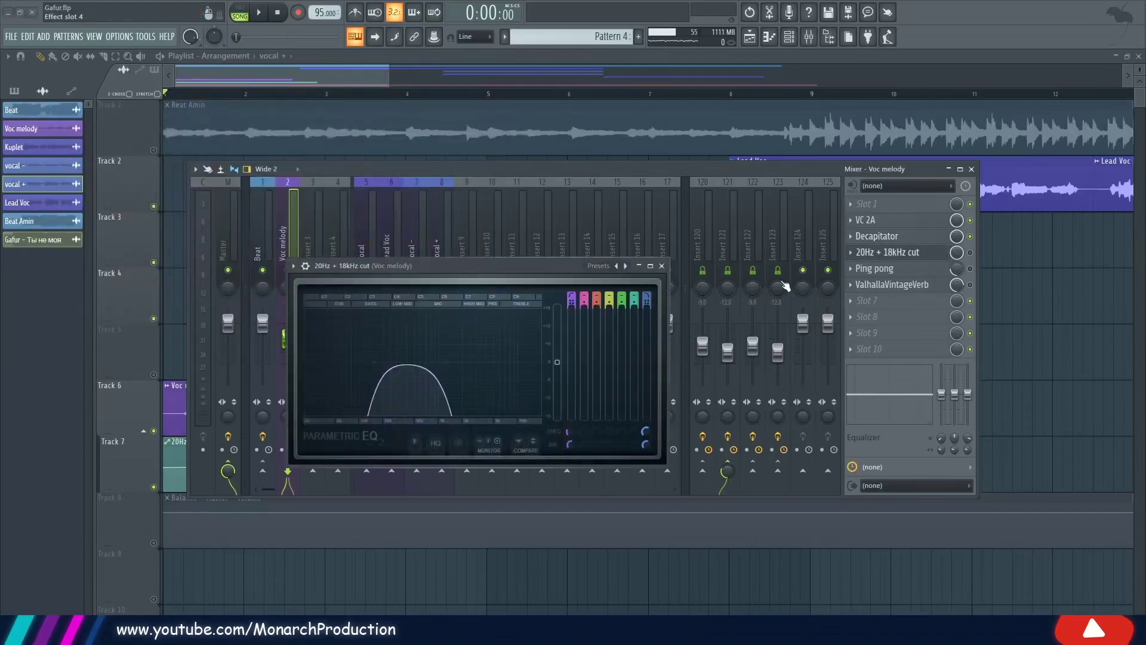
Audition the Voc melody while watching the 20Hz + 18kHz cut equalizer follow its Band 7 frequency automation clip
key("space")
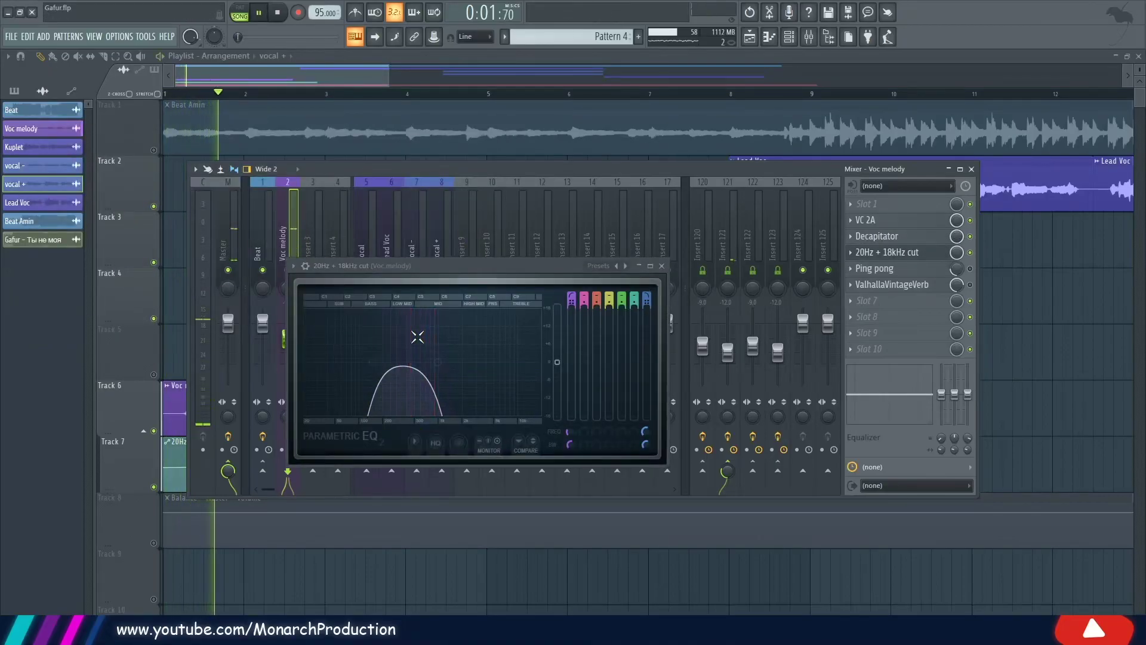
left_click(970, 170)
key("space")
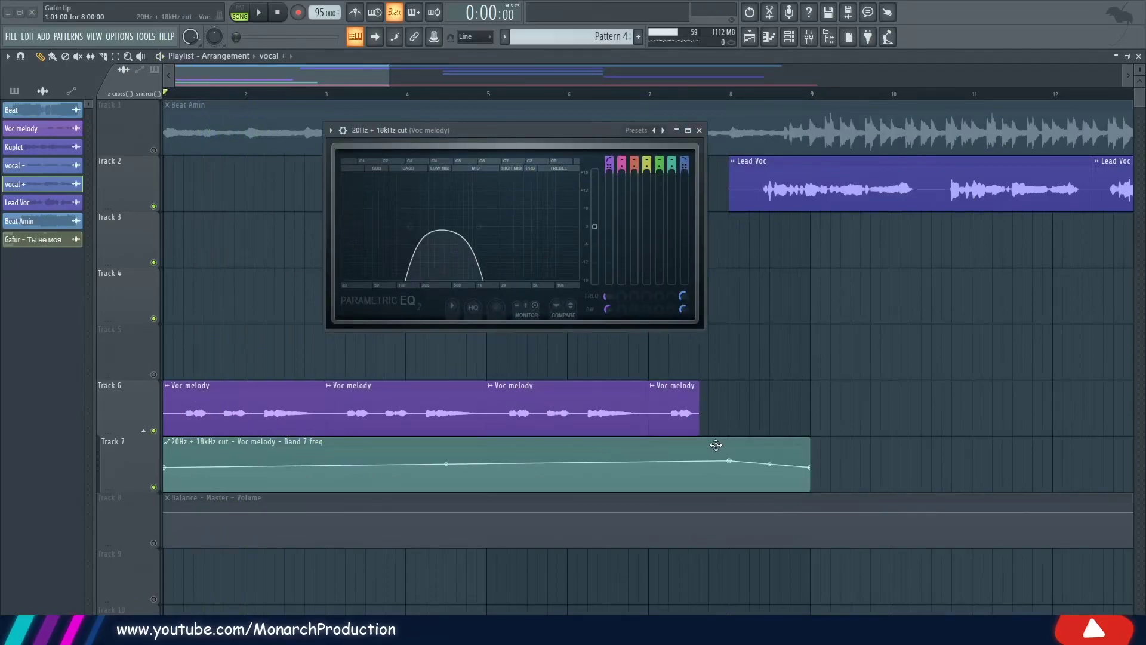
key("space")
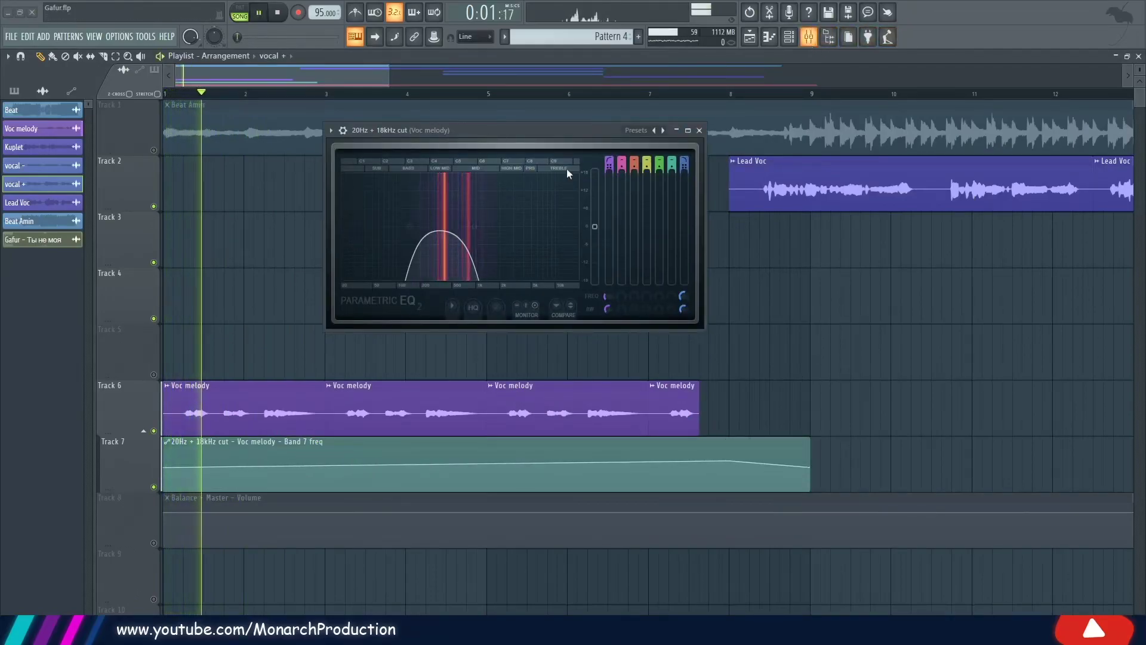
left_click(809, 37)
key("space")
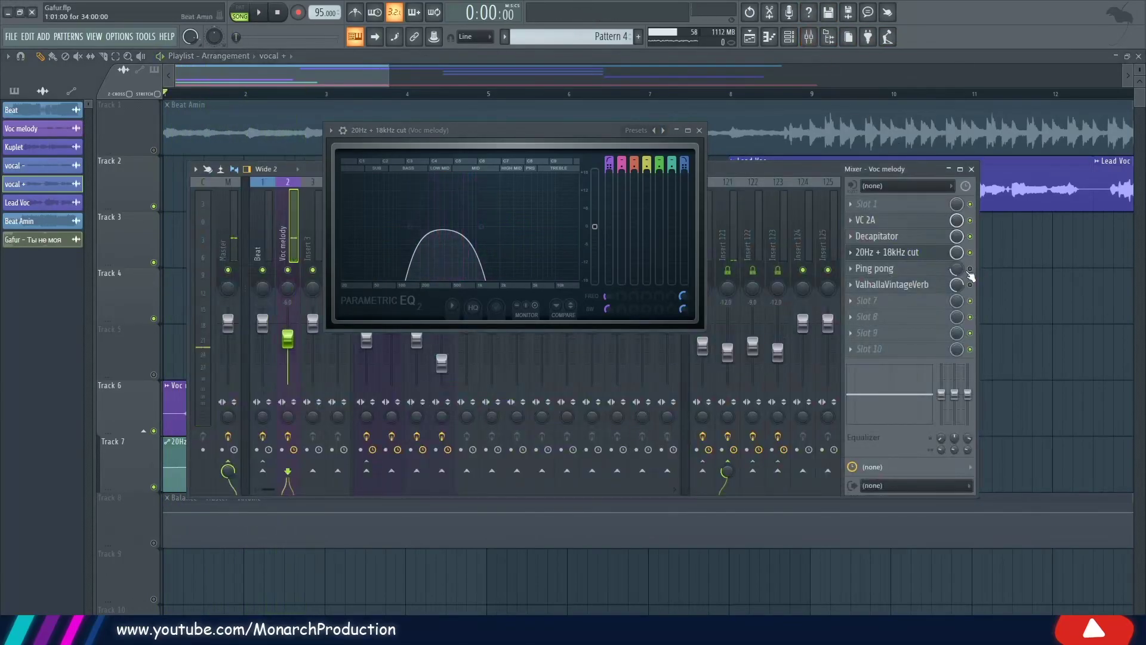
Check the Ping pong and ValhallaVintageVerb effects, audition the Voc melody with both enabled, and close the equalizer and mixer
left_click(913, 268)
left_click(913, 269)
left_click(913, 285)
left_click(913, 284)
key("space")
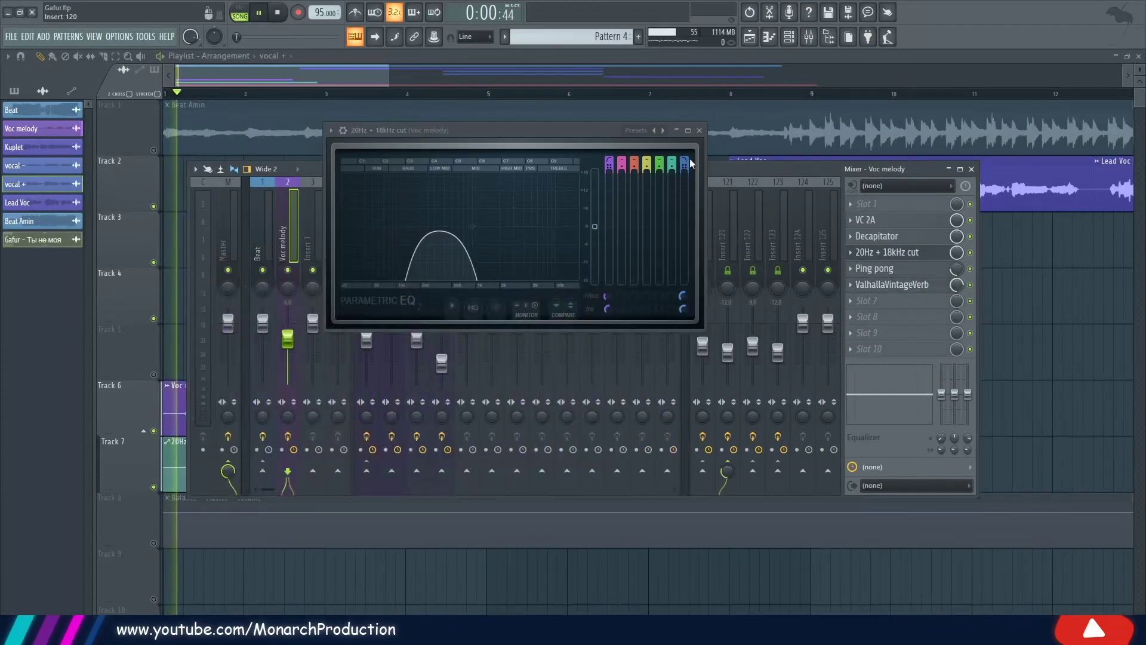
left_click(700, 130)
left_click(971, 169)
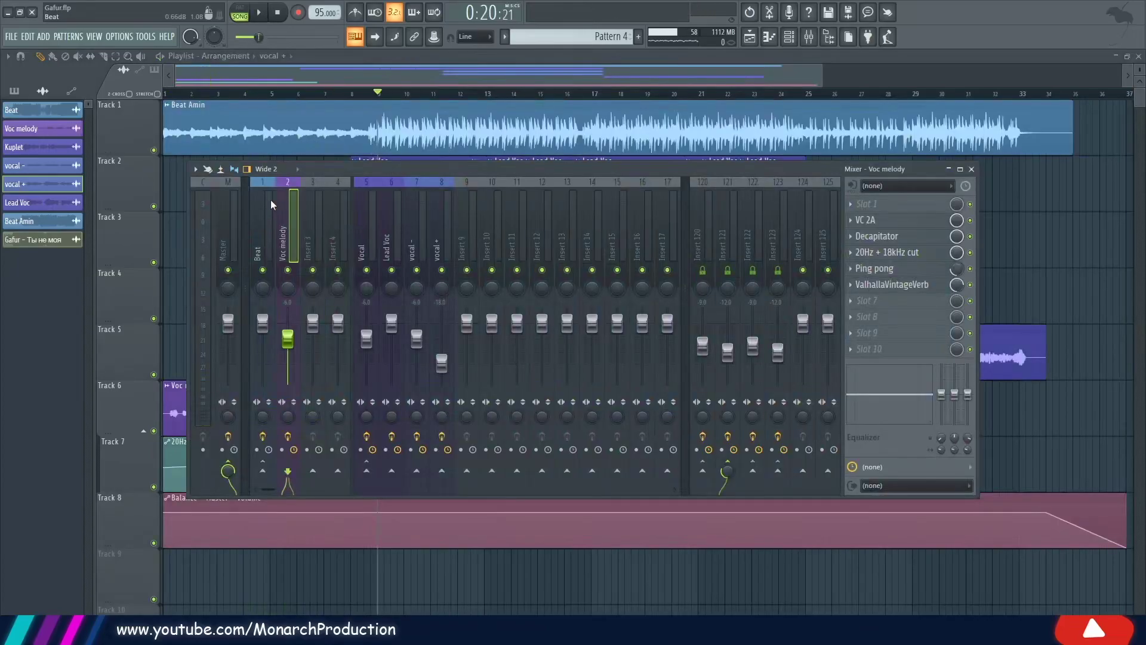
Select the Beat mixer track and examine the three compression bands in its FabFilter Pro-MB
left_click(268, 200)
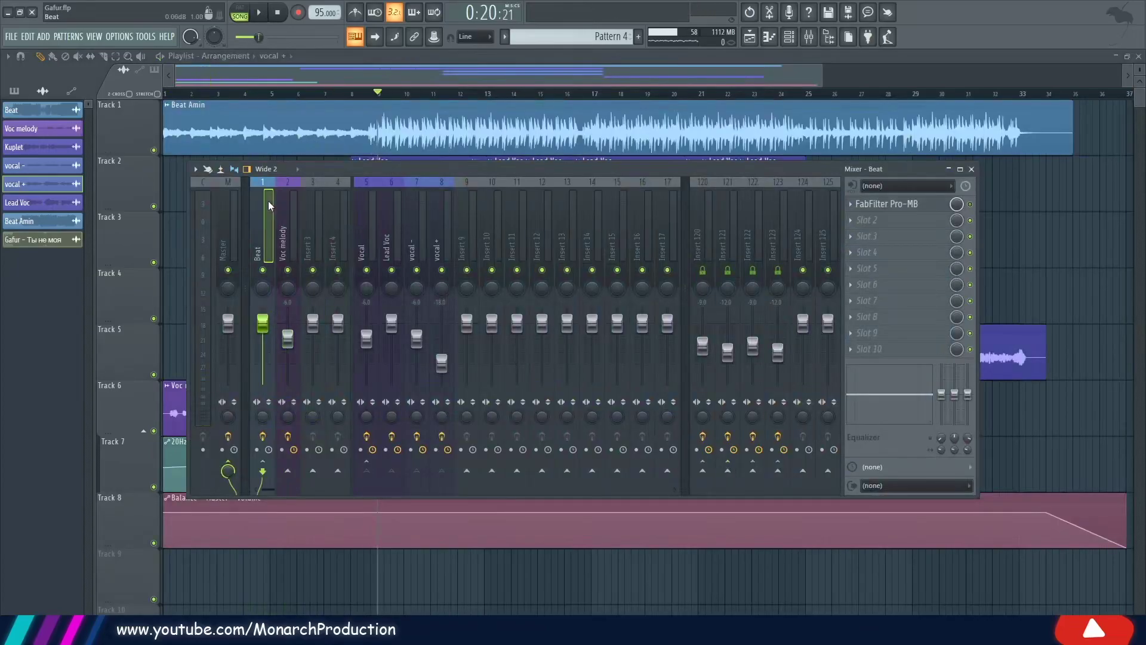
left_click(948, 204)
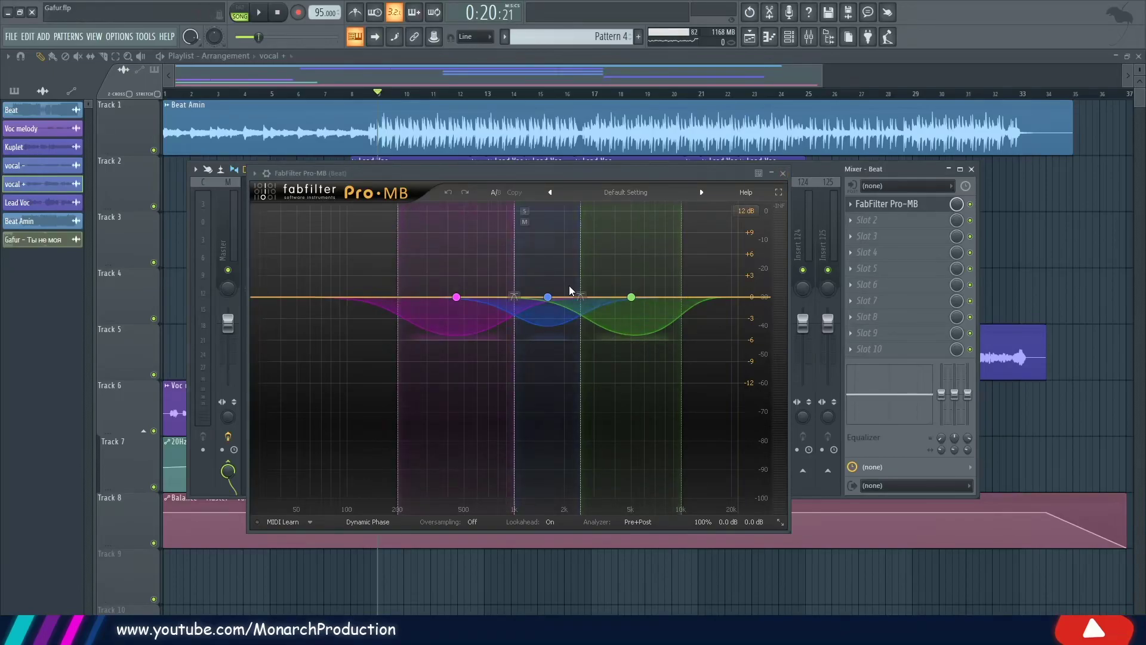
left_click(783, 173)
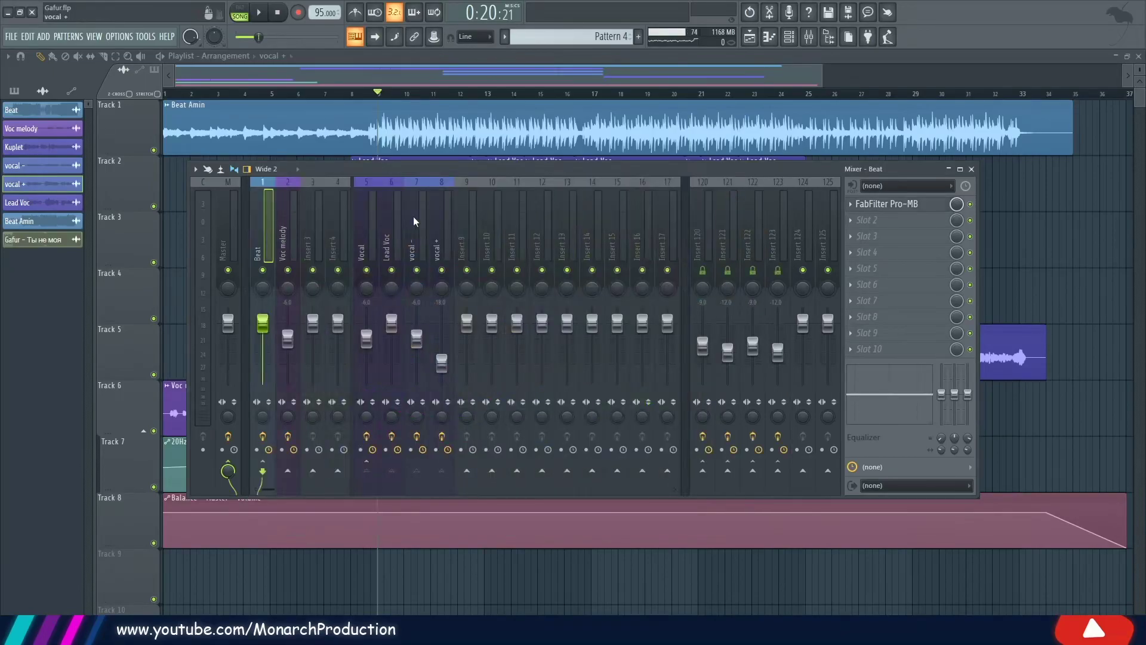
Select the Vocal bus and sidechain it to the Beat mixer track
left_click(368, 225)
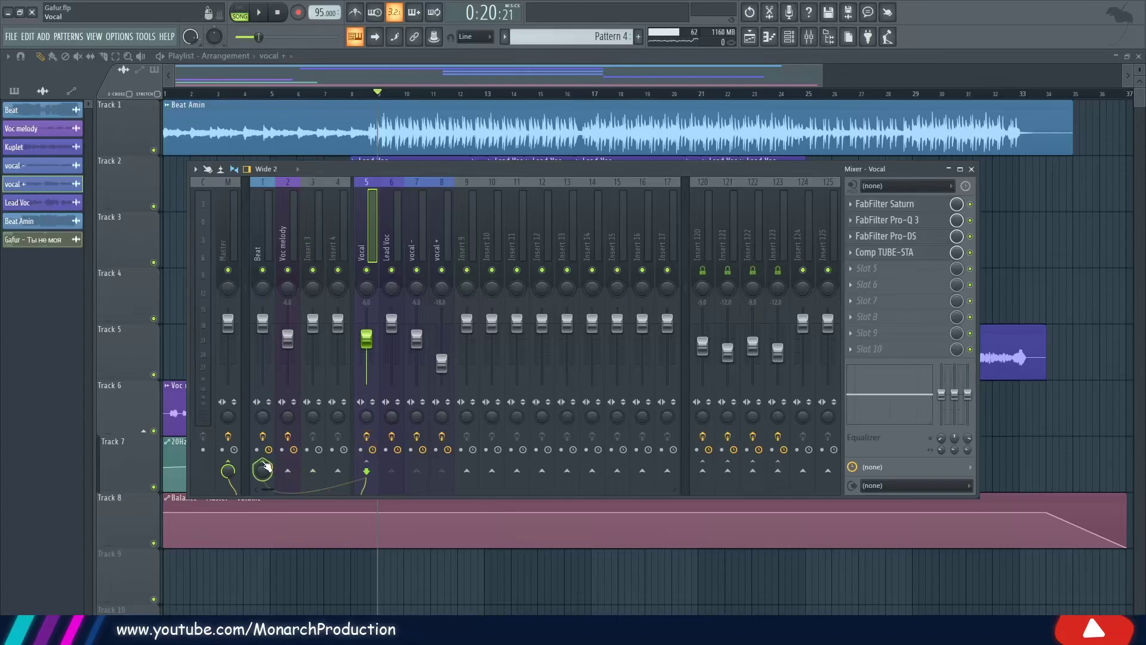
right_click(263, 471)
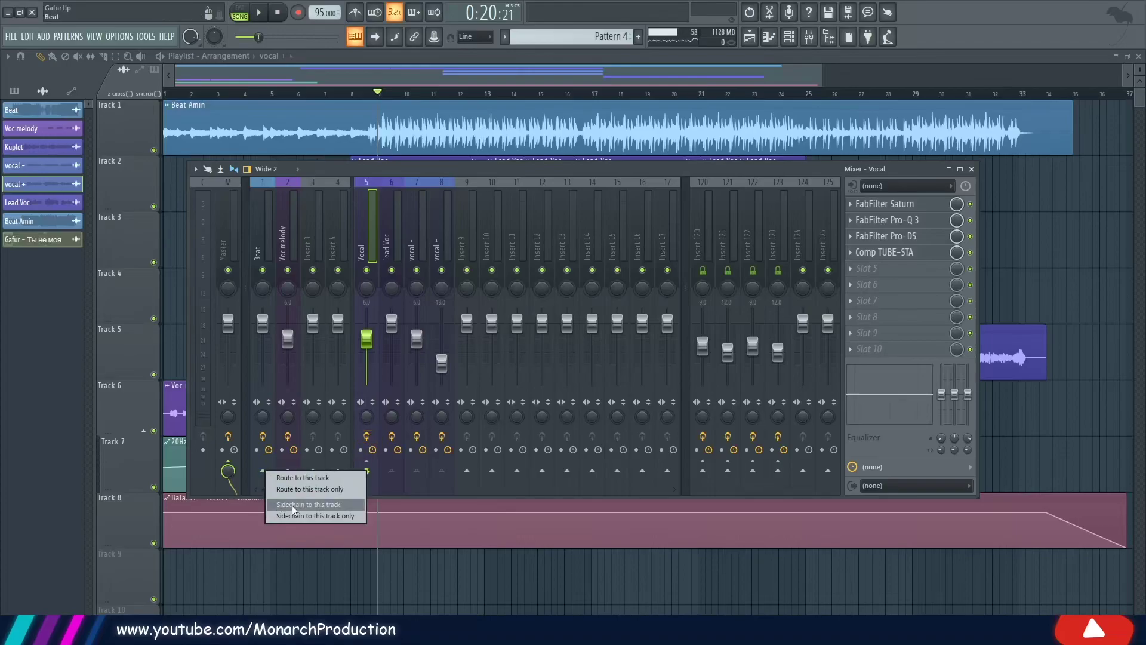
left_click(345, 509)
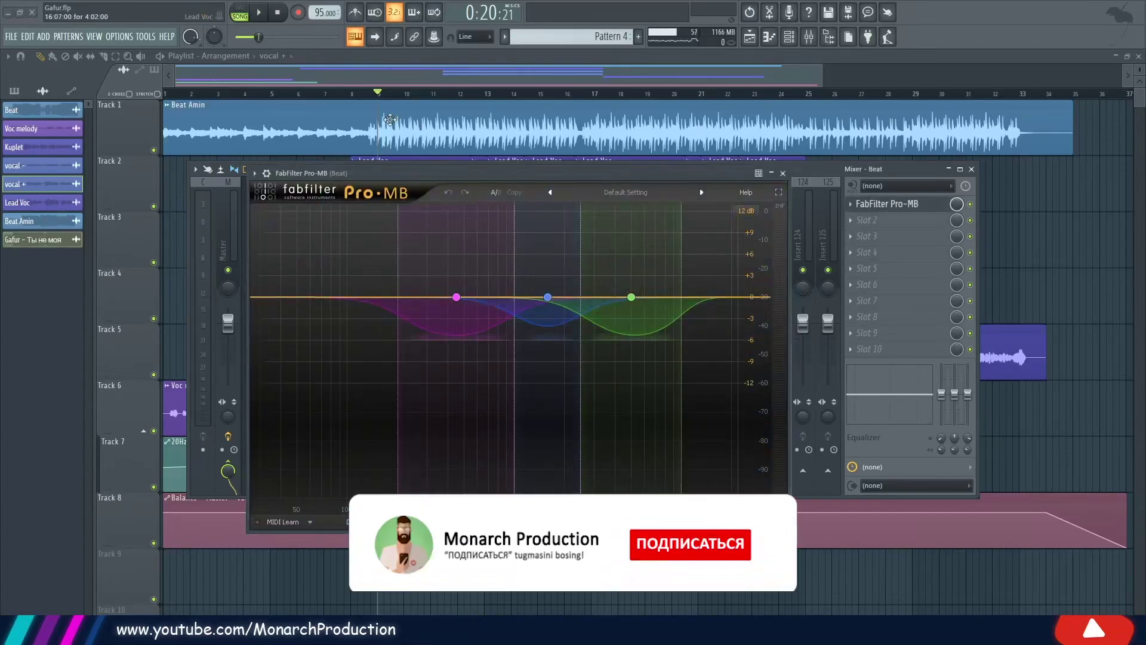
Assign input 1 to Stereo Side Chain in the processing connections of the Beat track's Pro-MB
left_click(266, 172)
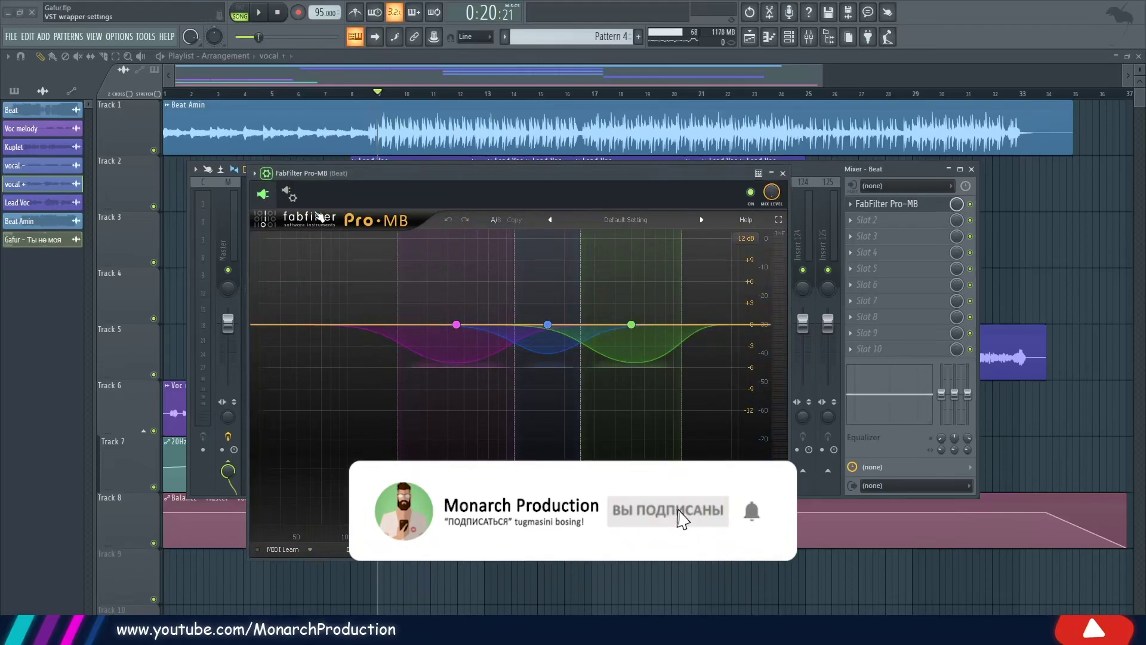
left_click(305, 220)
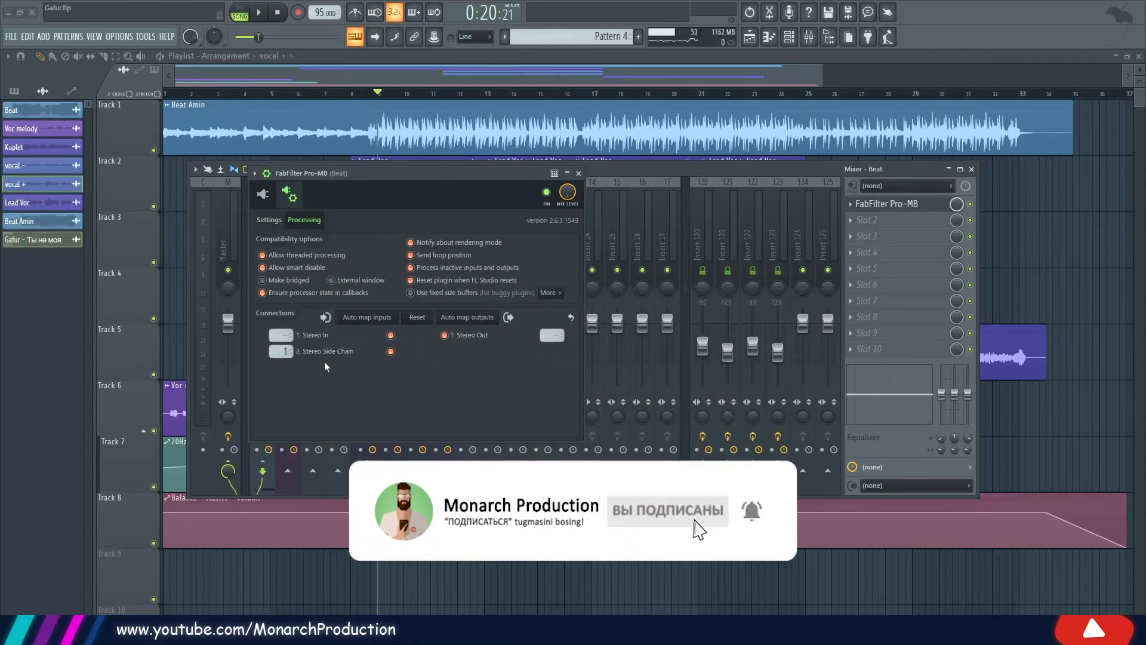
left_click(280, 351)
left_click(299, 371)
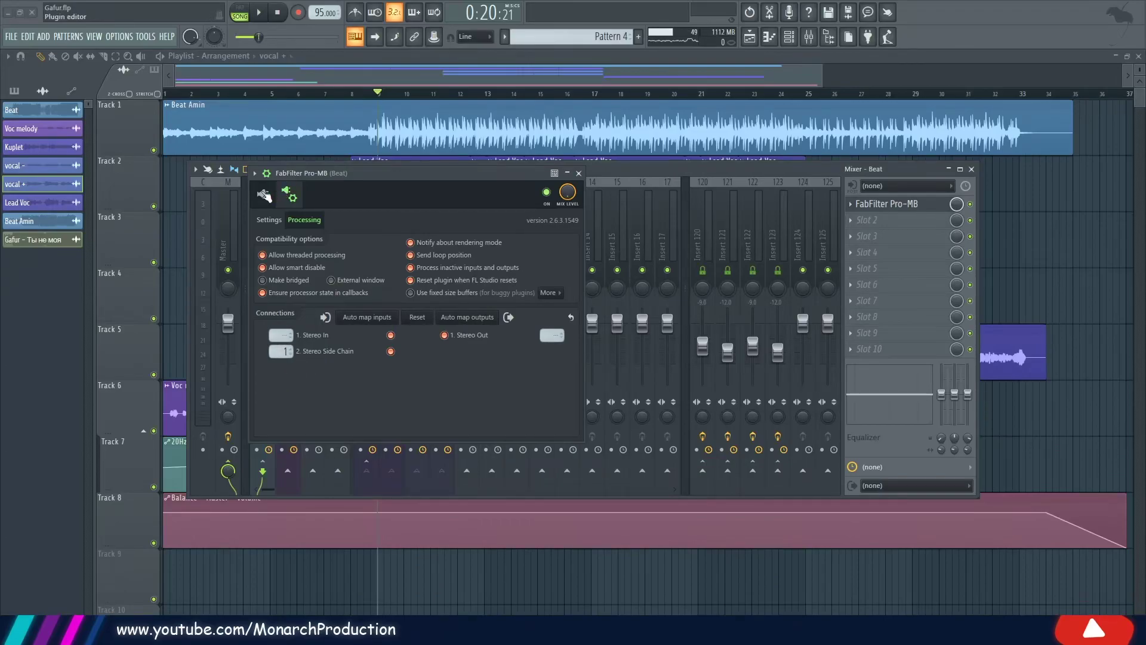
Return to the Pro-MB editor and try the external side chain input on a new low band, then remove that band
left_click(264, 194)
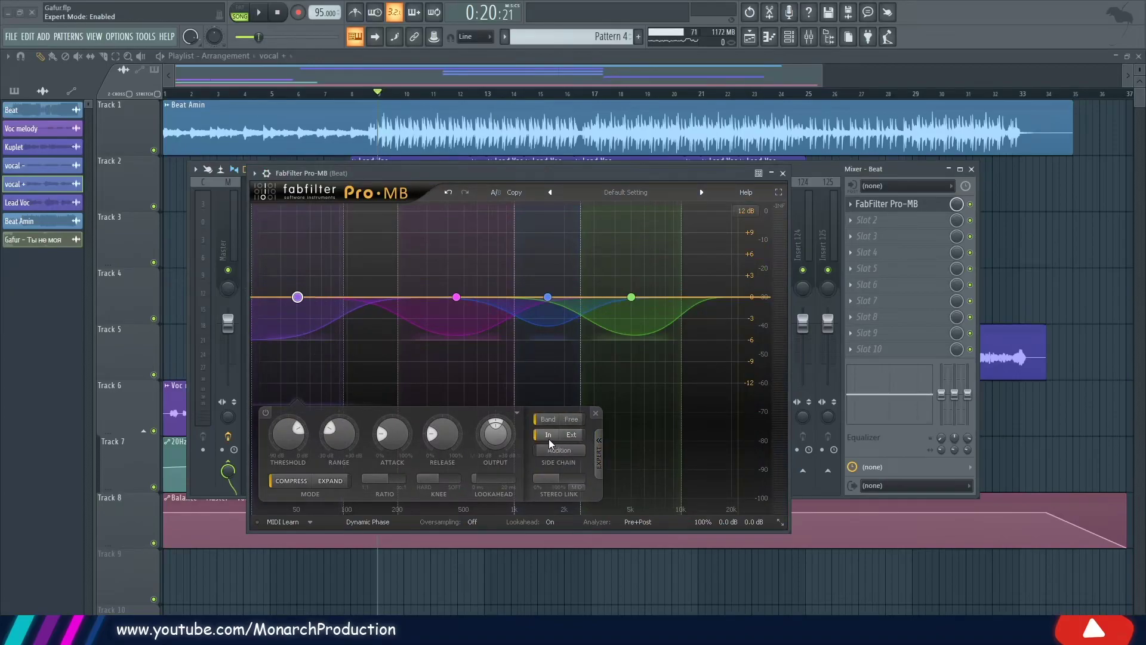
left_click(564, 437)
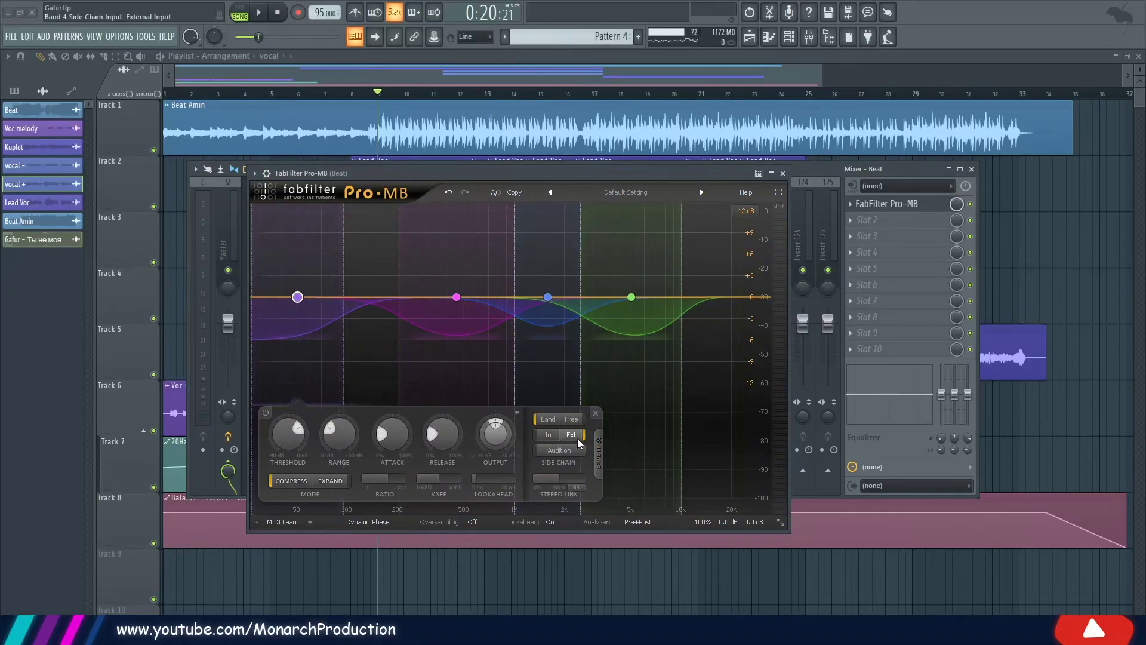
left_click(595, 413)
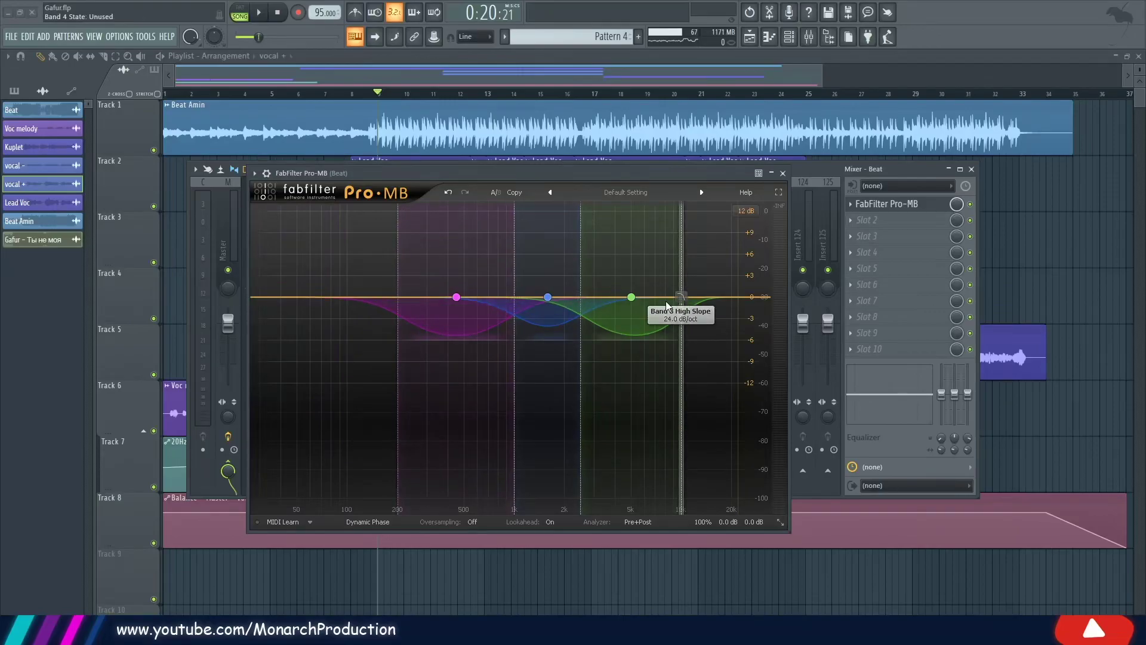
Audition the full mix while watching Pro-MB's bands duck the Beat under the vocals
key("space")
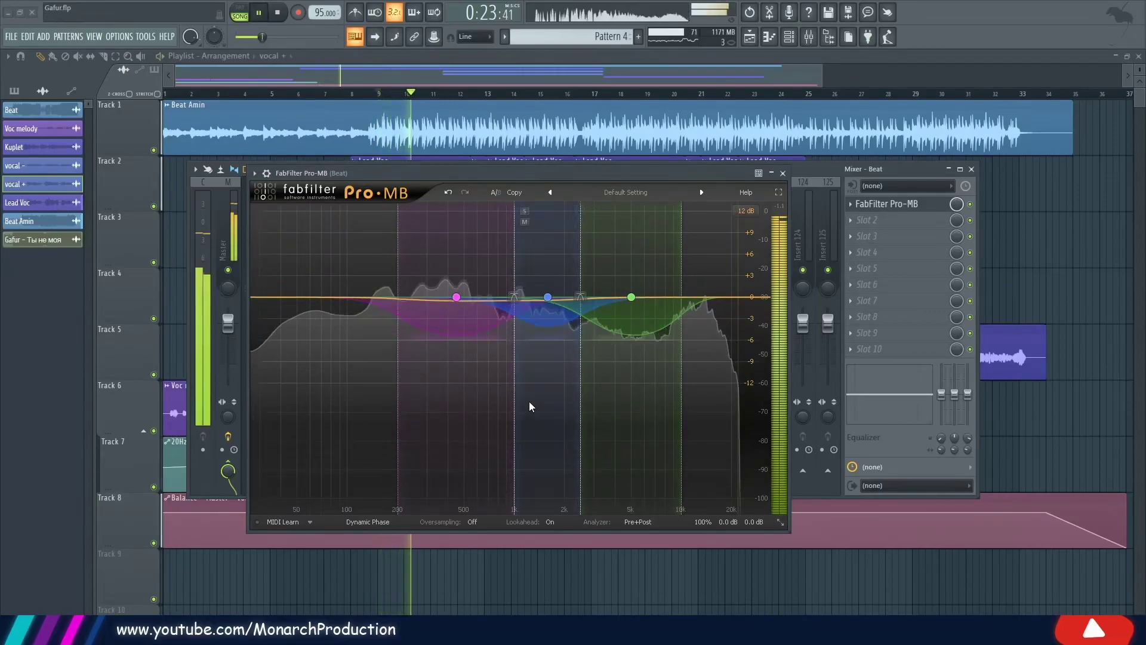
key("space")
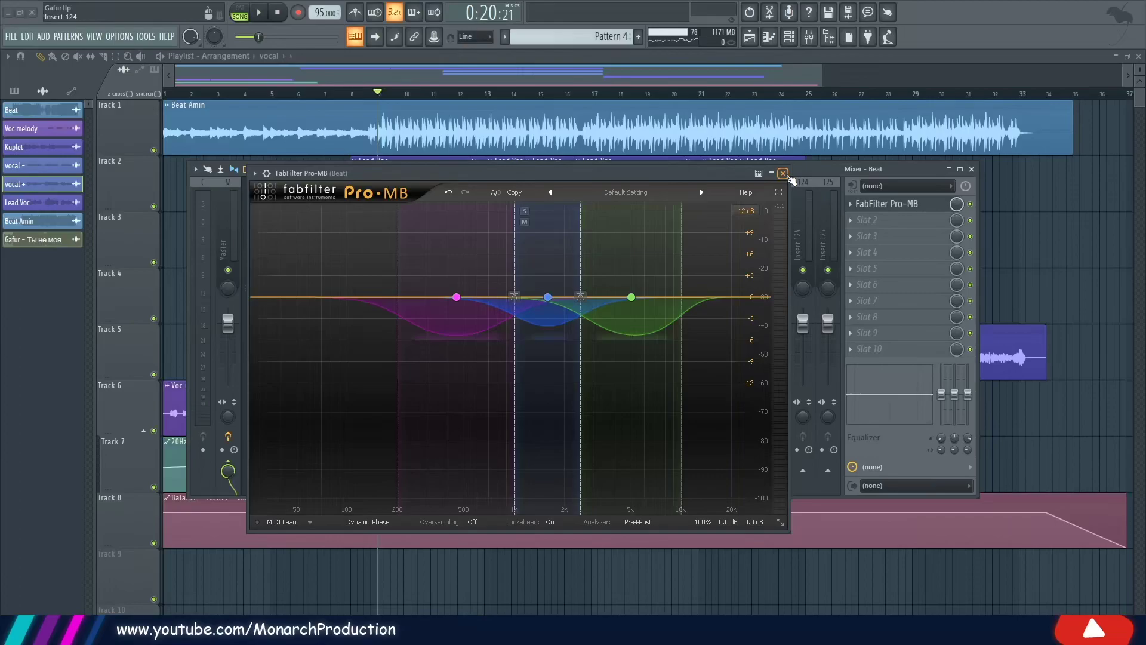
Close the Beat's Pro-MB and examine the VBC FG-Red compressor and Ozone 8 Imager settings on the Master track
left_click(783, 173)
left_click(227, 211)
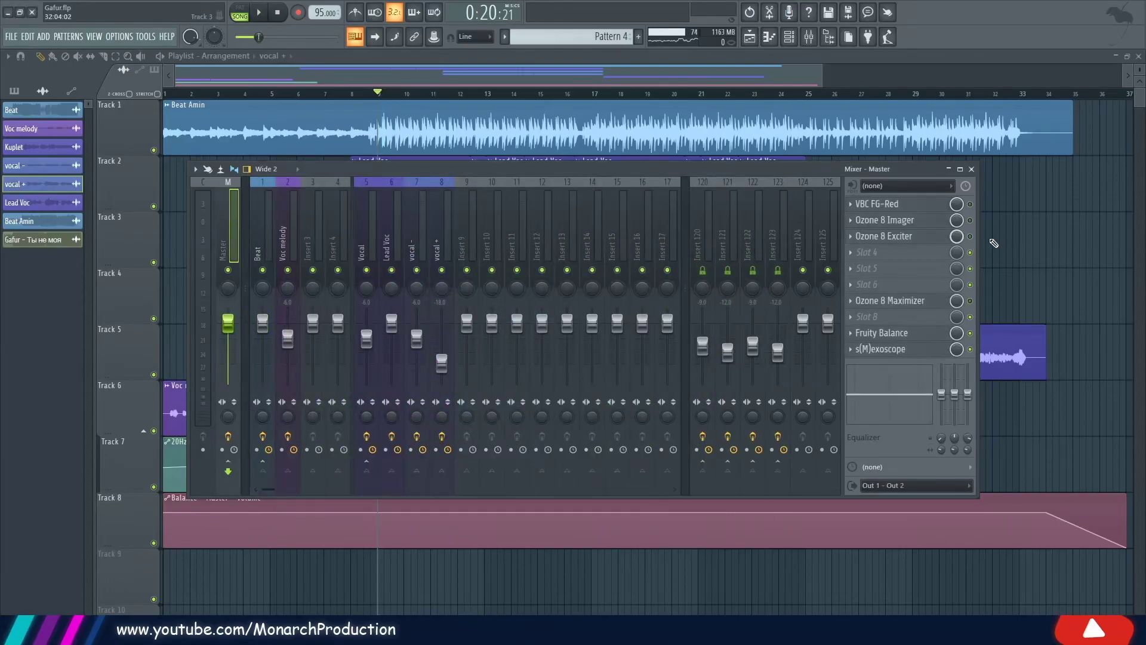
left_click(878, 203)
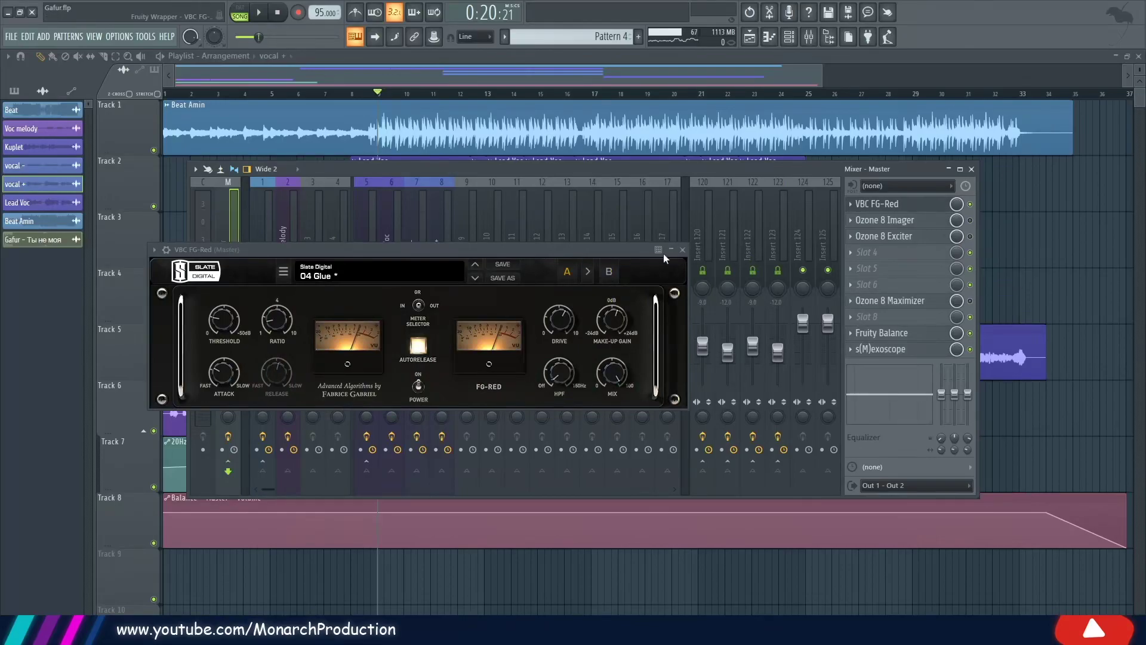
left_click(683, 250)
left_click(892, 221)
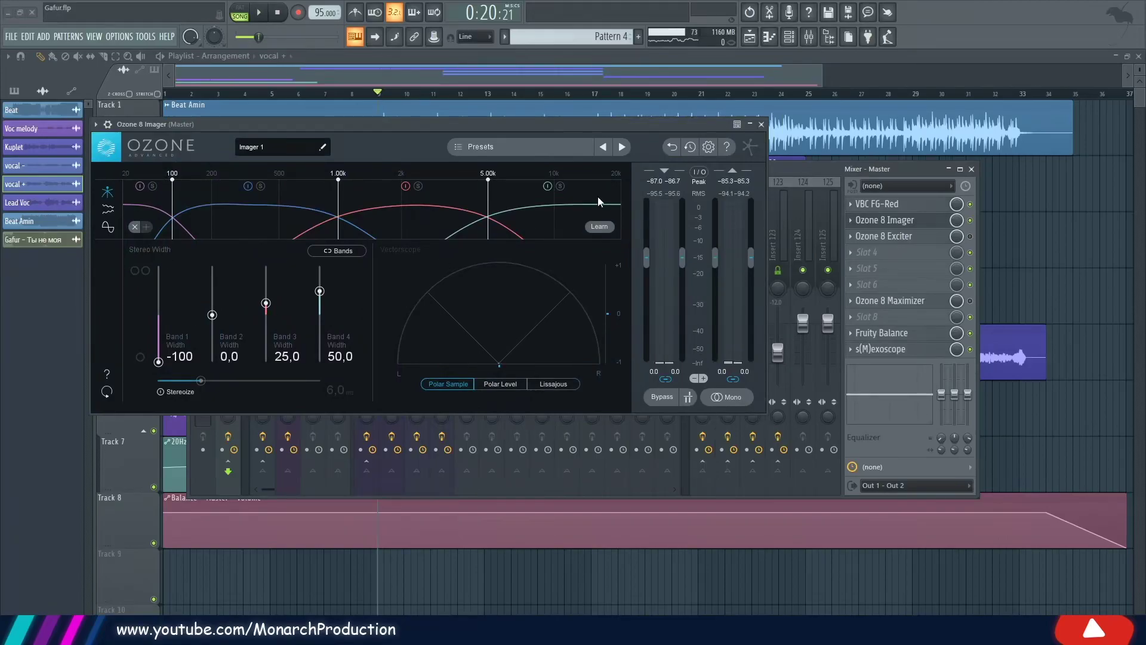
left_click(761, 124)
Examine the Ozone 8 Exciter's band settings on the Master track and audition the full mix through it
left_click(883, 236)
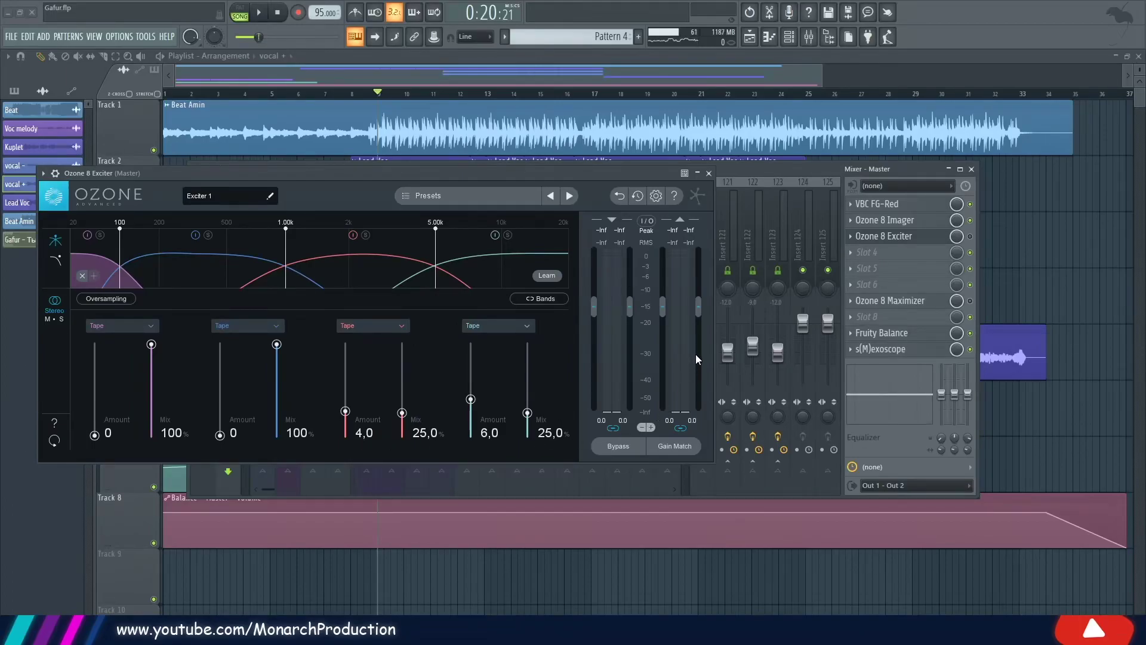
left_click(709, 174)
key("space")
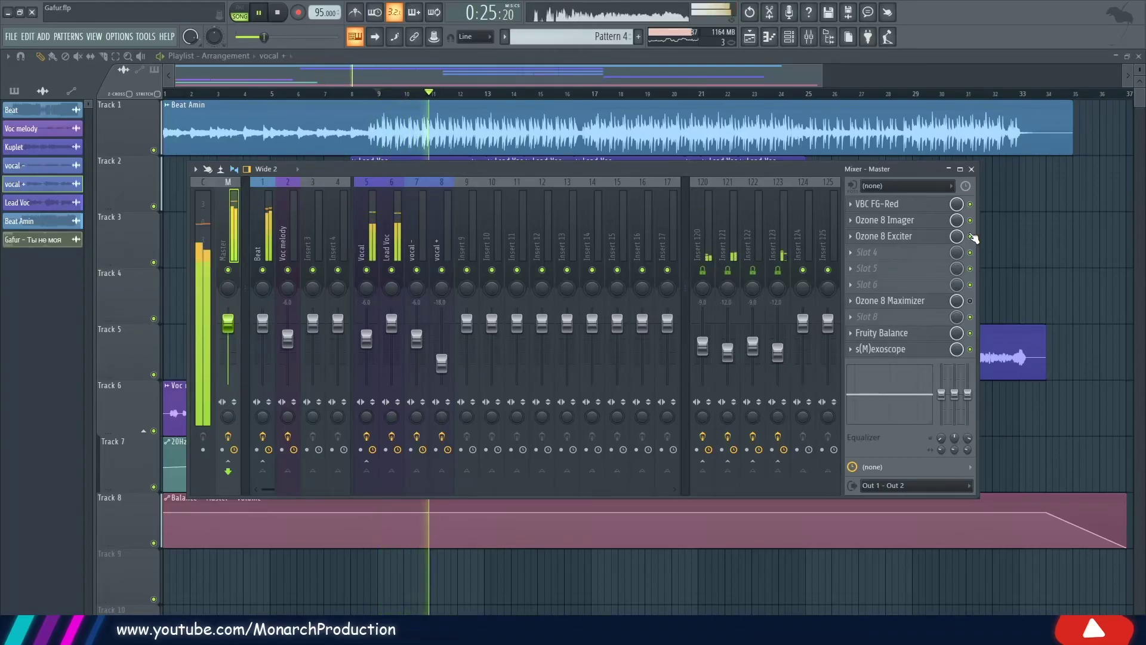
key("space")
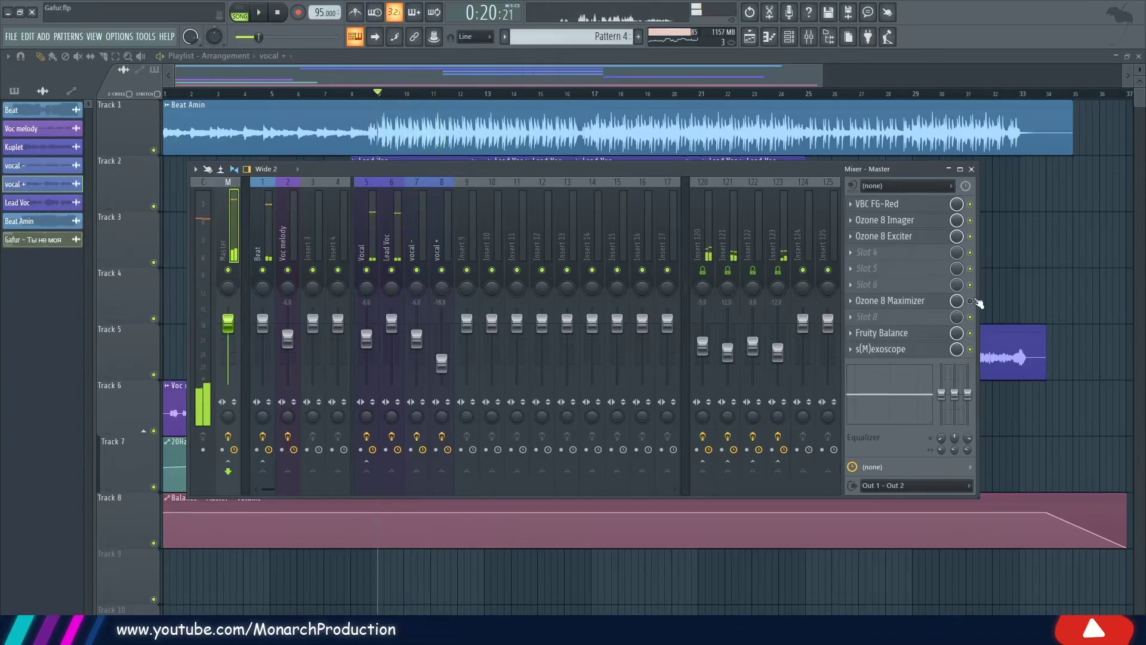
Open the Ozone 8 Maximizer on the Master track and audition the mix while watching its limiting
left_click(928, 304)
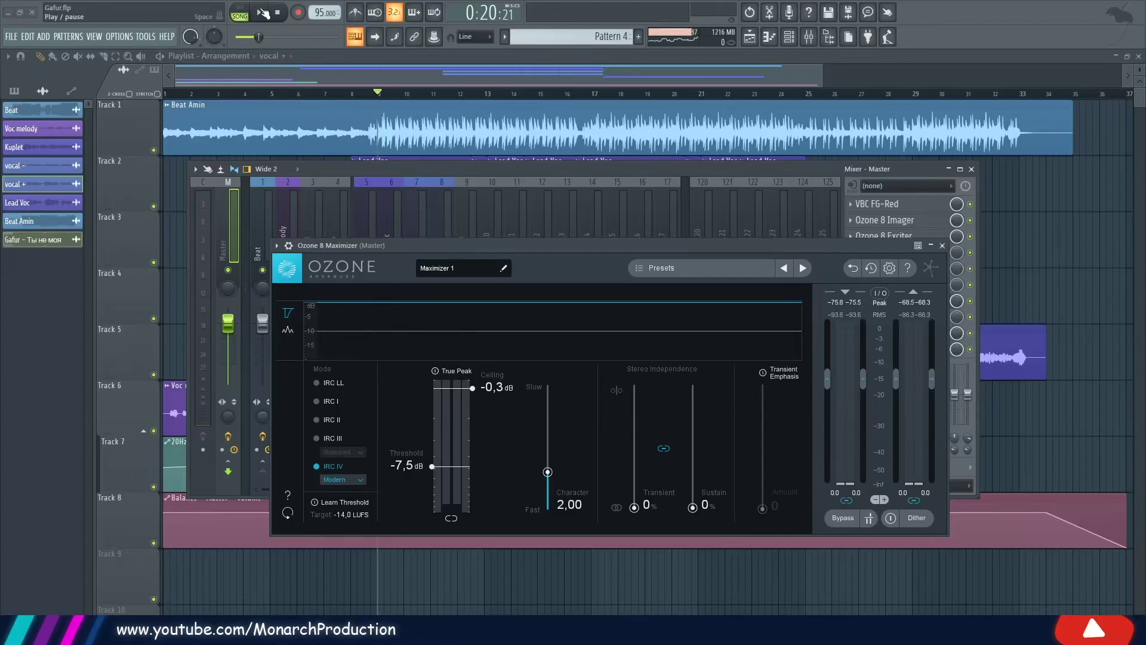
left_click(263, 12)
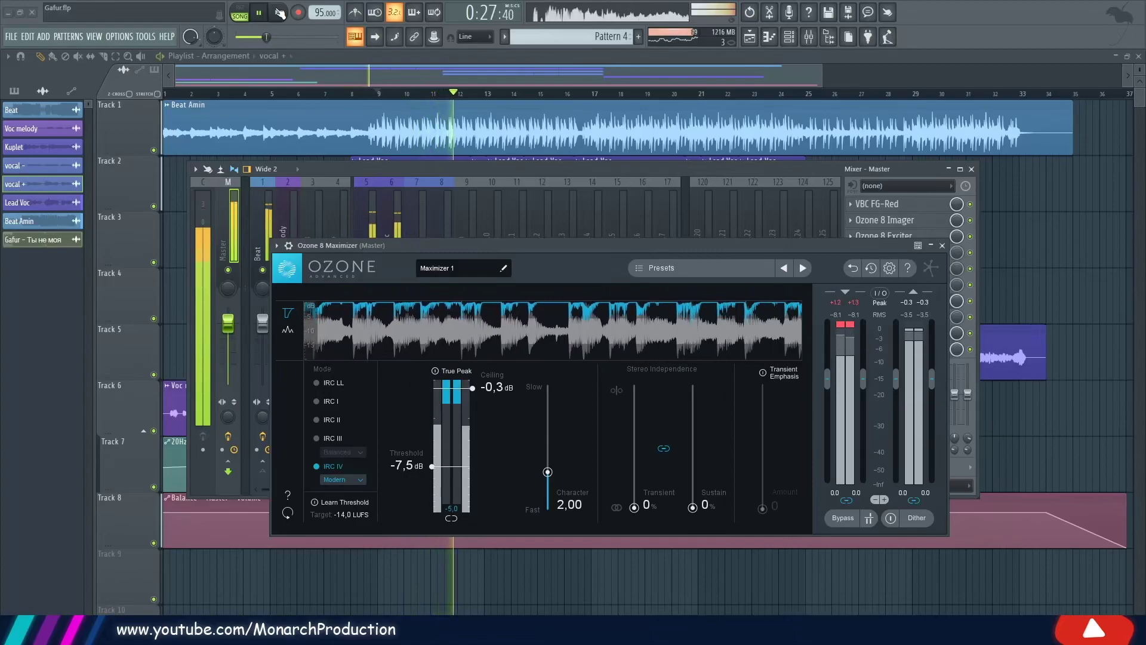
left_click(279, 12)
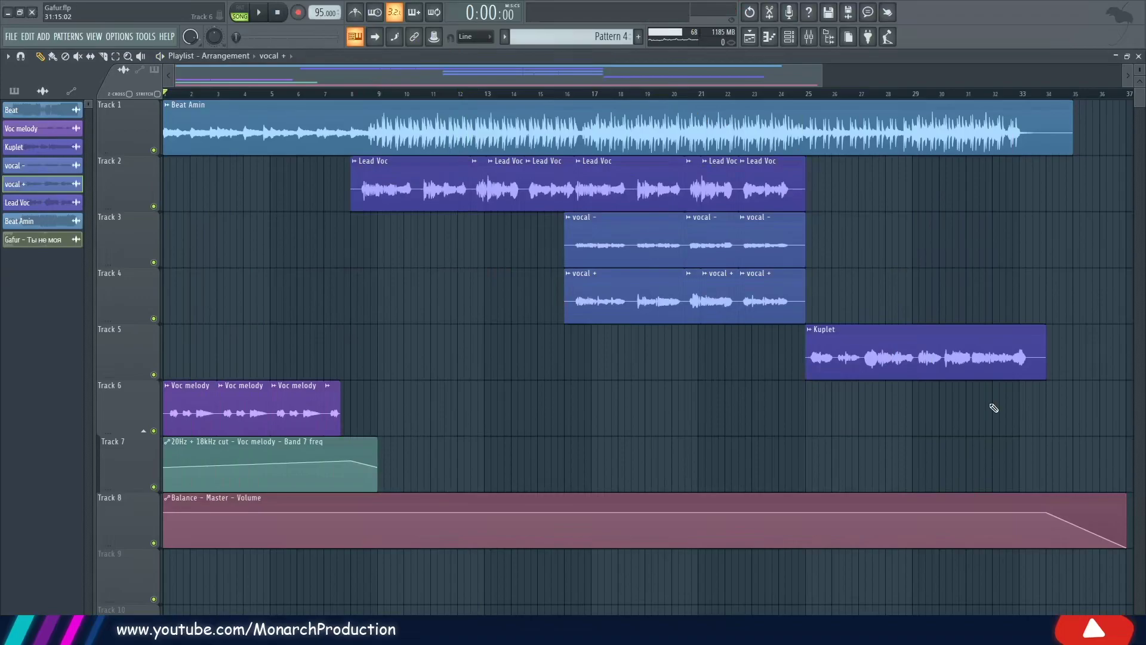